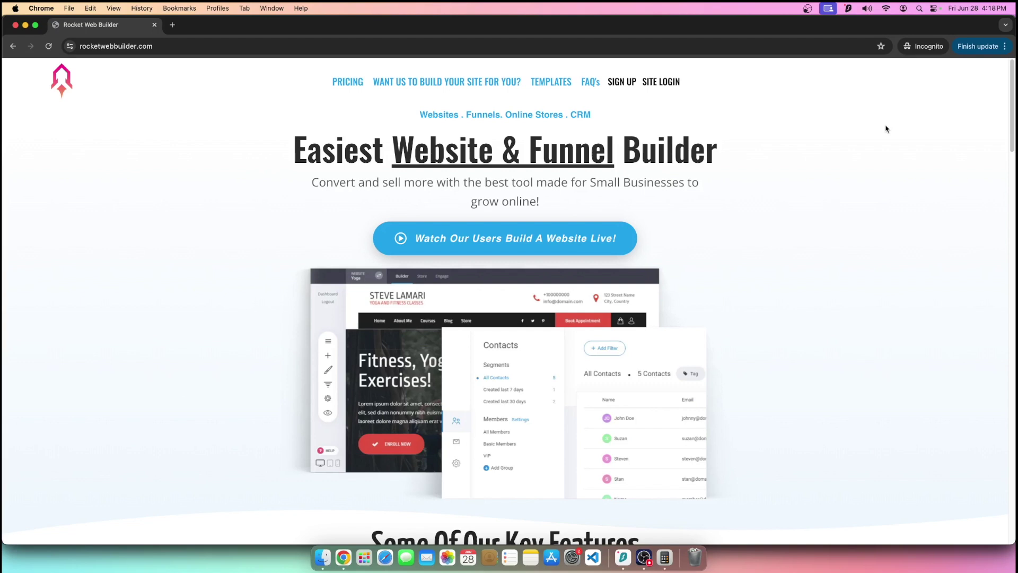
- Look over the Rocket Web Builder home page down to its key features section
{"action": "scroll", "coordinate": [655, 325], "scroll_direction": "down", "scroll_amount": 9}
{"action": "scroll", "coordinate": [639, 364], "scroll_direction": "up", "scroll_amount": 5}
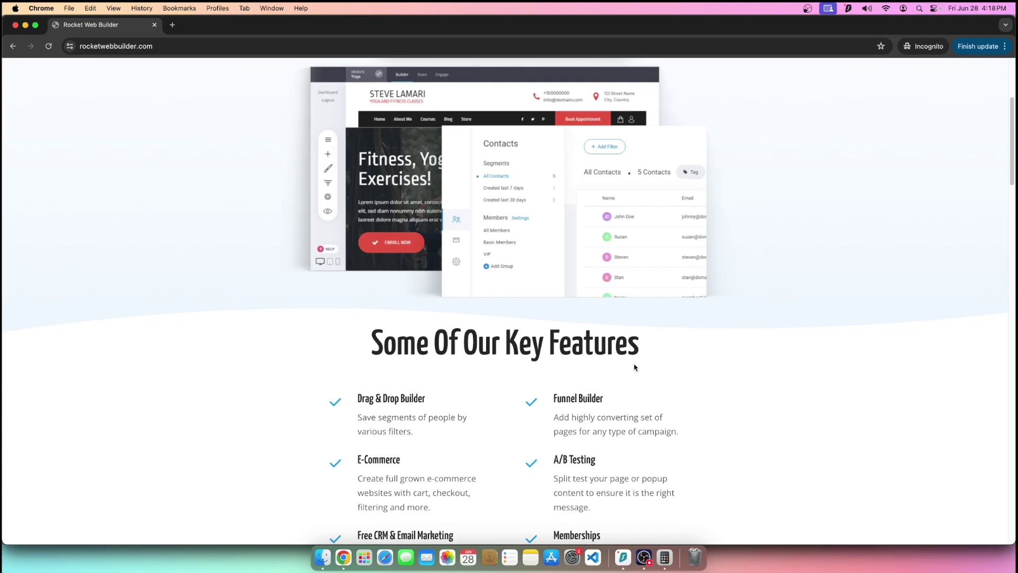
{"action": "scroll", "coordinate": [635, 367], "scroll_direction": "up", "scroll_amount": 4}
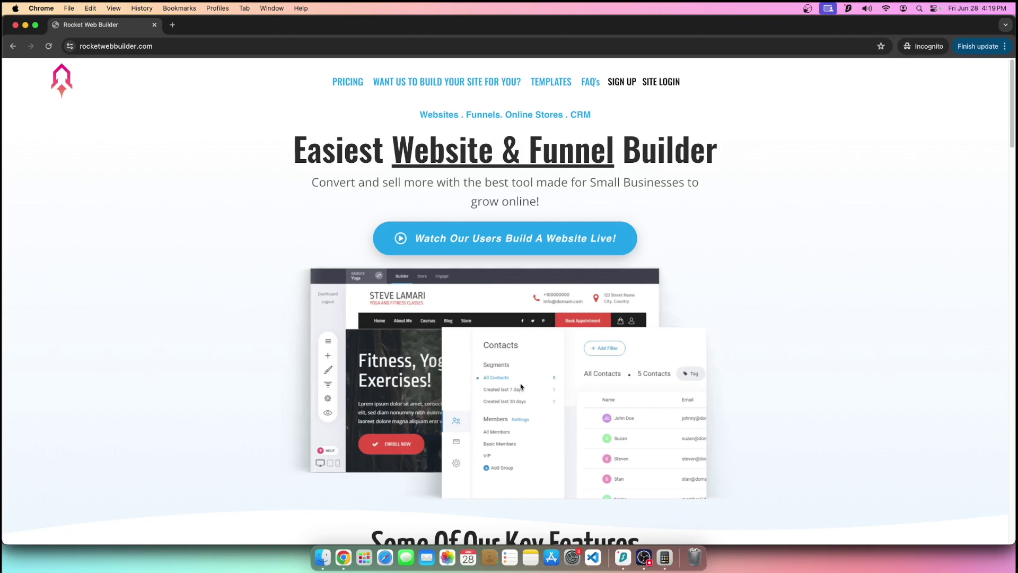
- Switch to the browser window with the Sparkulizer landing page and look through its introduction
{"action": "left_click_drag", "start_coordinate": [318, 24], "coordinate": [560, 24]}
{"action": "left_click", "coordinate": [60, 234]}
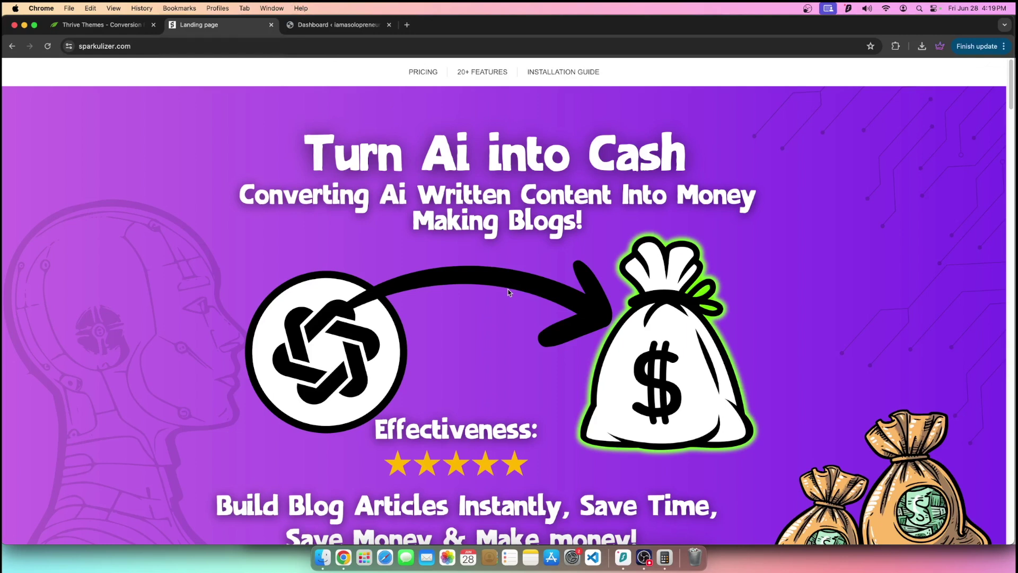
{"action": "scroll", "coordinate": [494, 301], "scroll_direction": "down", "scroll_amount": 7}
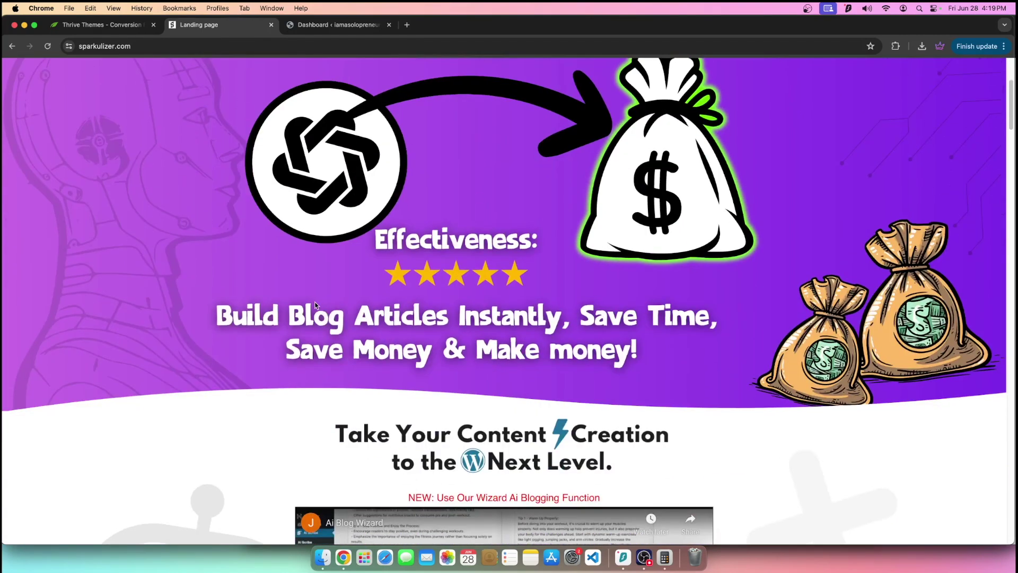
{"action": "scroll", "coordinate": [313, 306], "scroll_direction": "down", "scroll_amount": 5}
{"action": "scroll", "coordinate": [310, 306], "scroll_direction": "up", "scroll_amount": 13}
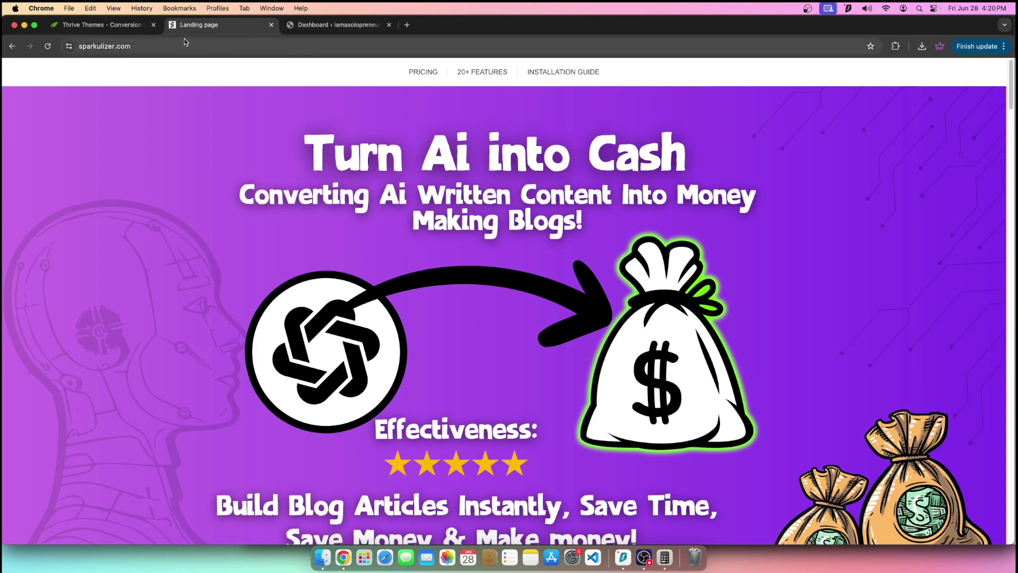
- Go to the WordPress dashboard, visit the live iamasolopreneur.com site and look over its home page
{"action": "left_click", "coordinate": [334, 25]}
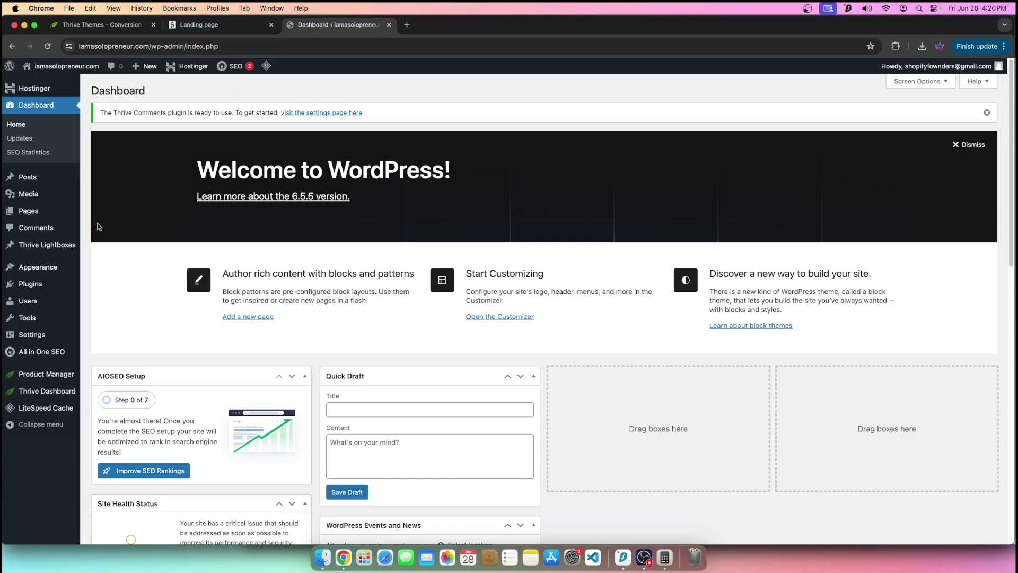
{"action": "mouse_move", "coordinate": [53, 66]}
{"action": "left_click", "coordinate": [51, 84]}
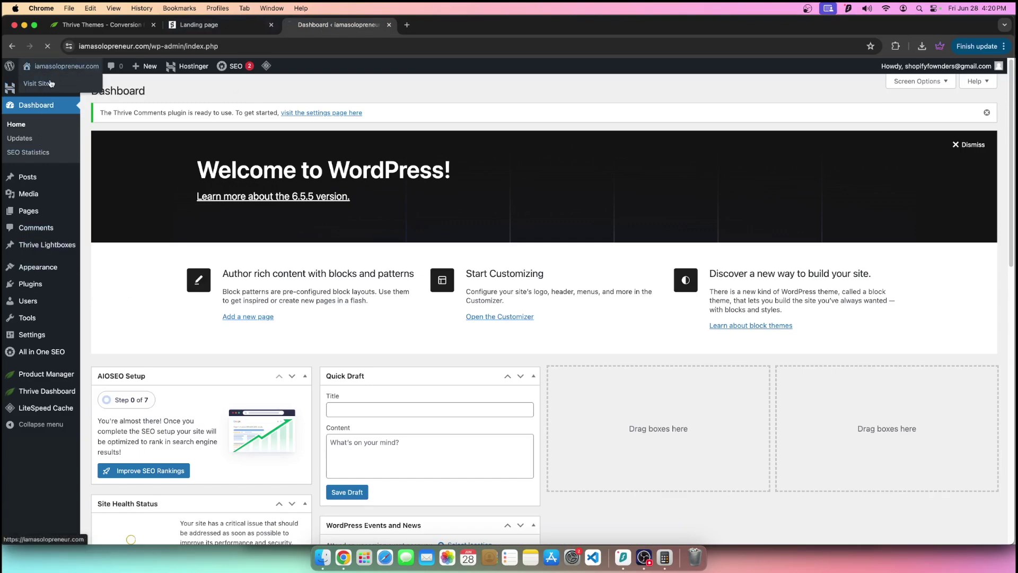
{"action": "scroll", "coordinate": [917, 246], "scroll_direction": "down", "scroll_amount": 15}
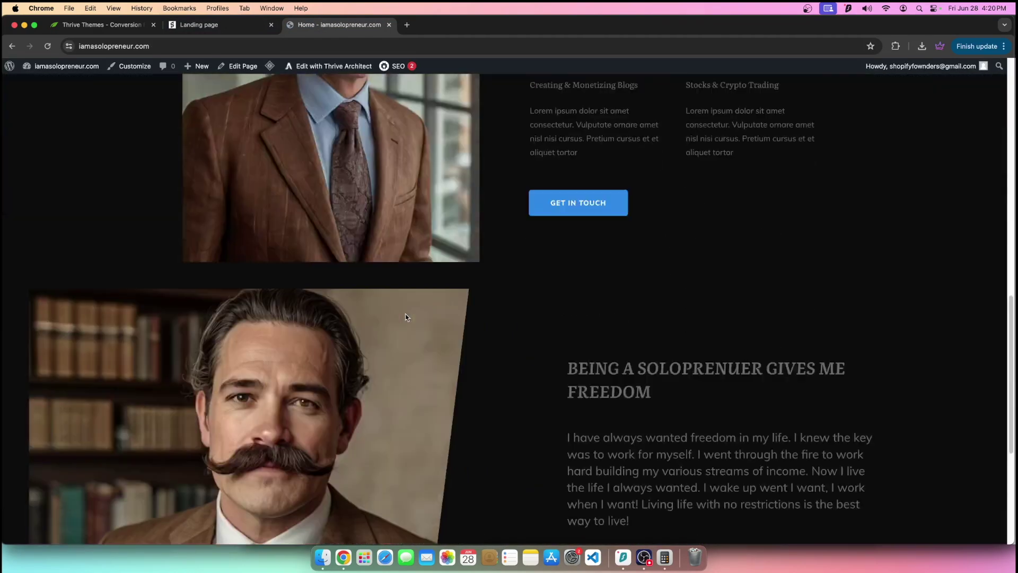
{"action": "scroll", "coordinate": [579, 286], "scroll_direction": "up", "scroll_amount": 15}
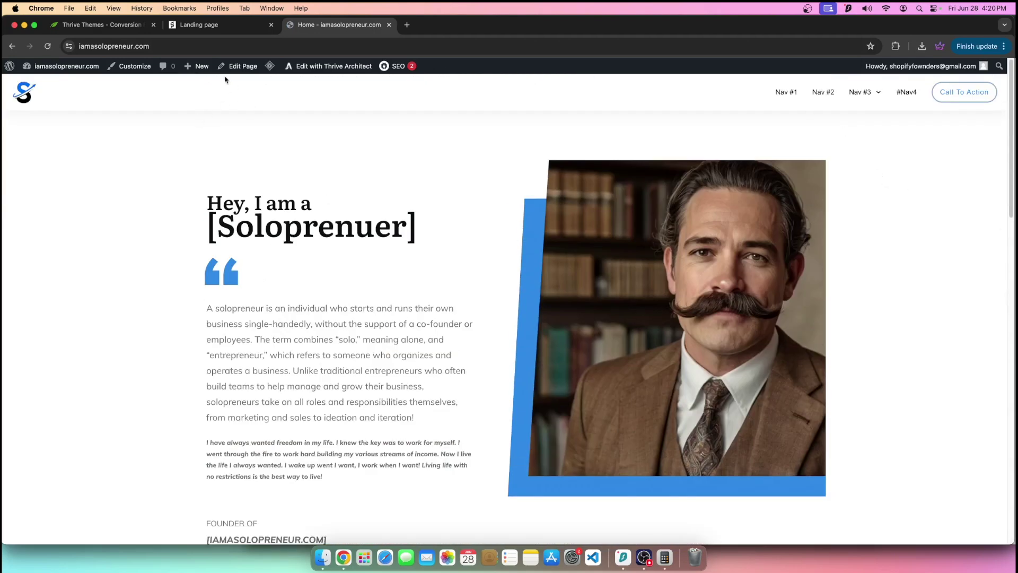
- Open the home page for editing with Thrive Architect and review its sections in the editor
{"action": "left_click", "coordinate": [292, 66]}
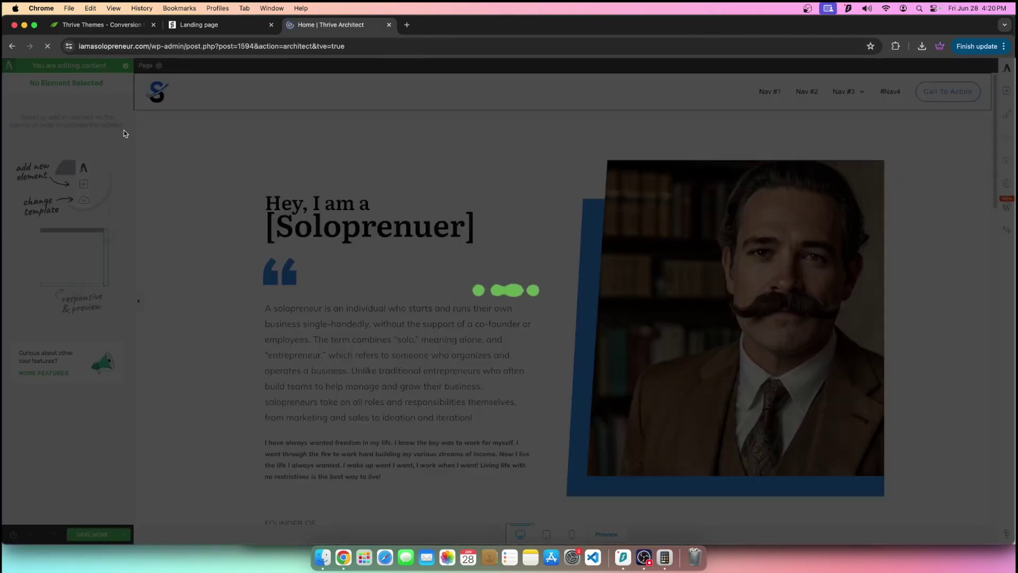
{"action": "scroll", "coordinate": [584, 265], "scroll_direction": "down", "scroll_amount": 15}
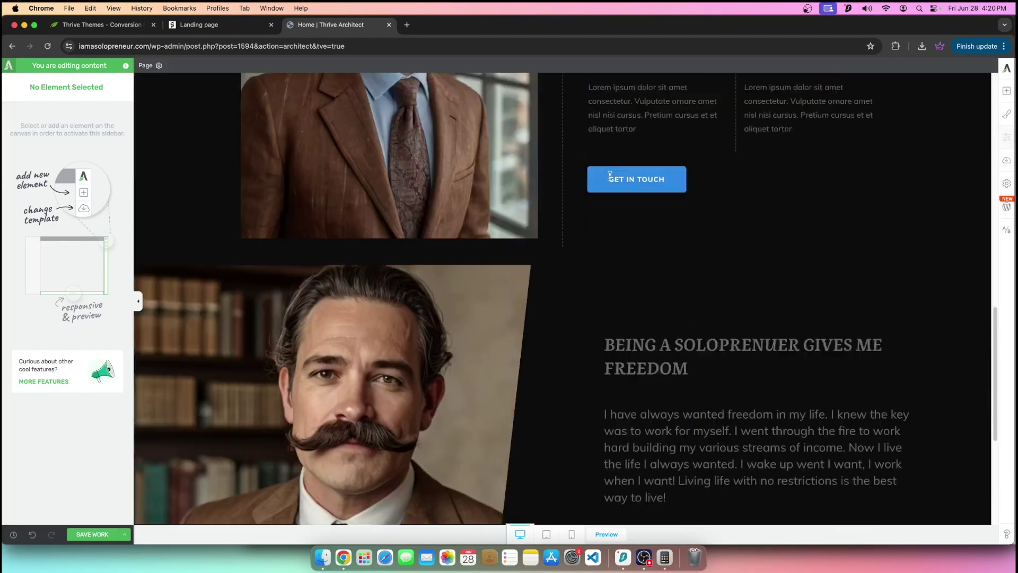
{"action": "scroll", "coordinate": [711, 212], "scroll_direction": "up", "scroll_amount": 8}
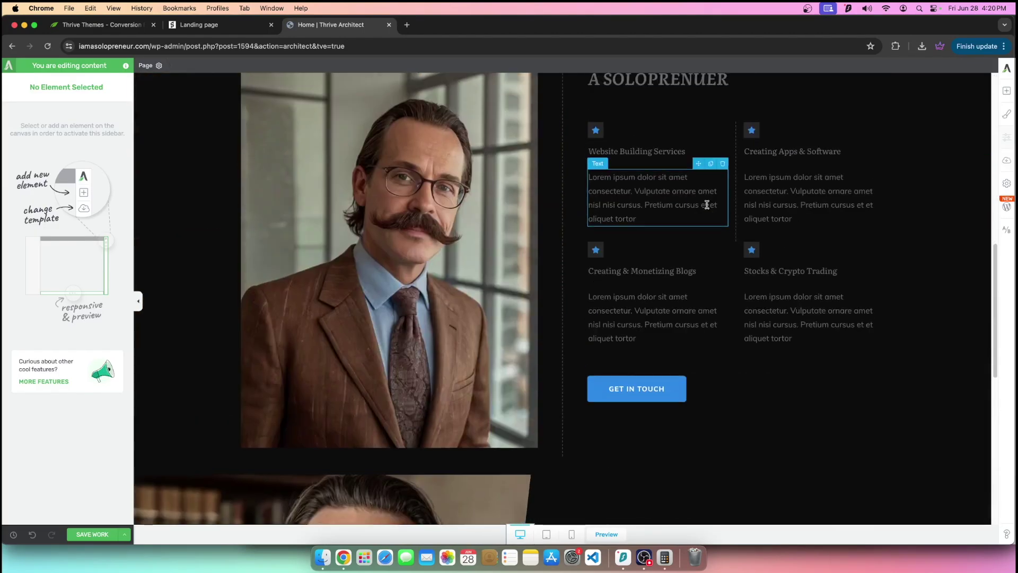
{"action": "scroll", "coordinate": [705, 202], "scroll_direction": "up", "scroll_amount": 10}
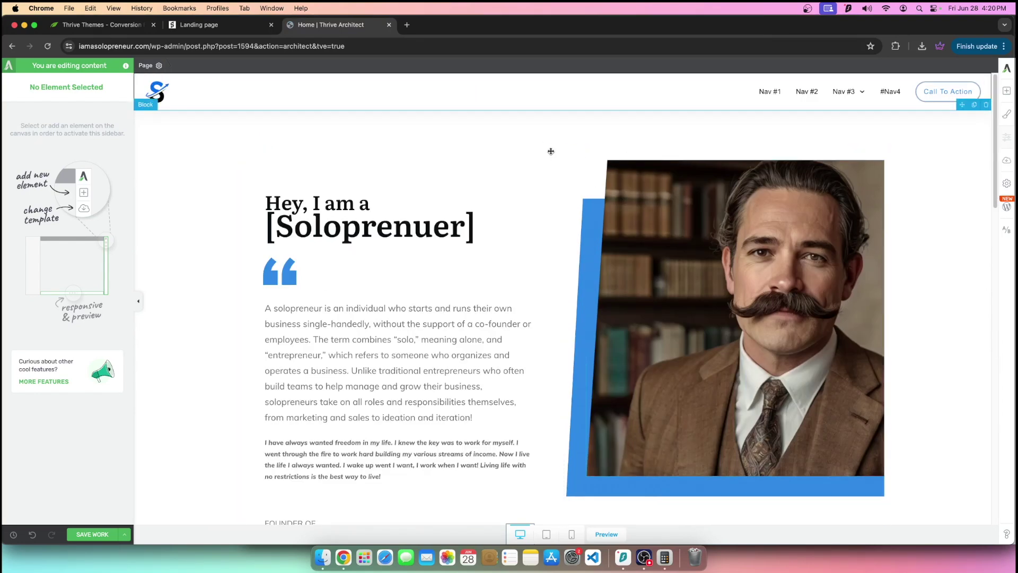
{"action": "scroll", "coordinate": [521, 187], "scroll_direction": "down", "scroll_amount": 5}
{"action": "scroll", "coordinate": [483, 180], "scroll_direction": "up", "scroll_amount": 5}
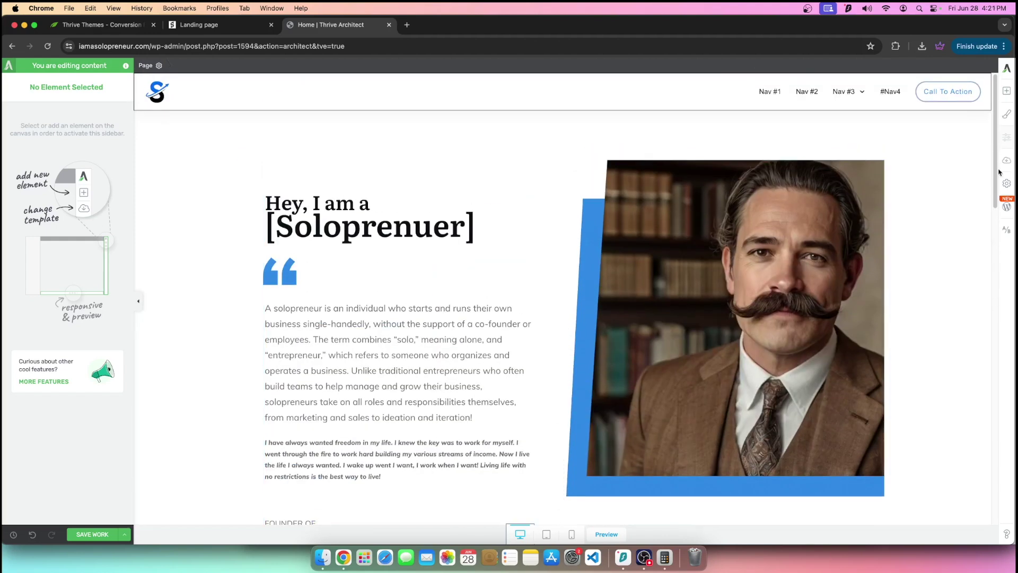
- Browse the library of elements that can be added to the page, including the integrations, and close it
{"action": "left_click", "coordinate": [1007, 90]}
{"action": "scroll", "coordinate": [951, 243], "scroll_direction": "down", "scroll_amount": 5}
{"action": "scroll", "coordinate": [950, 243], "scroll_direction": "down", "scroll_amount": 3}
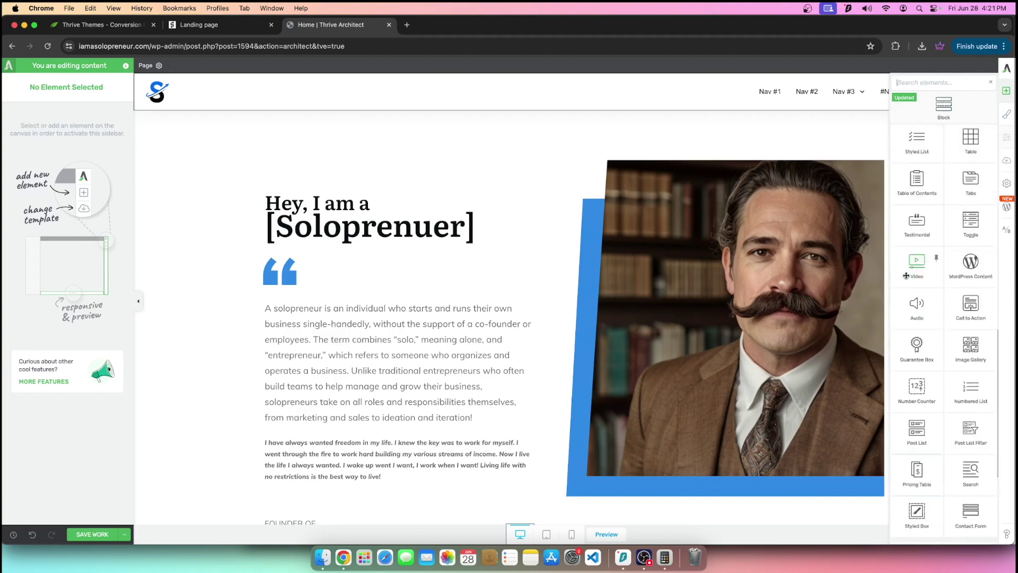
{"action": "scroll", "coordinate": [950, 318], "scroll_direction": "down", "scroll_amount": 5}
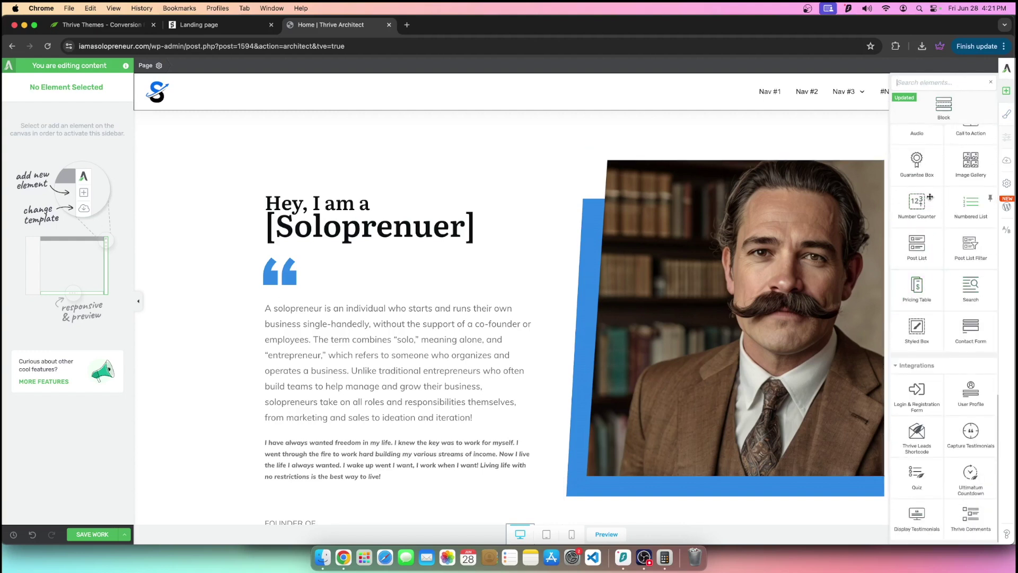
{"action": "scroll", "coordinate": [561, 263], "scroll_direction": "down", "scroll_amount": 5}
{"action": "scroll", "coordinate": [530, 228], "scroll_direction": "up", "scroll_amount": 5}
{"action": "left_click_drag", "start_coordinate": [989, 100], "coordinate": [615, 175]}
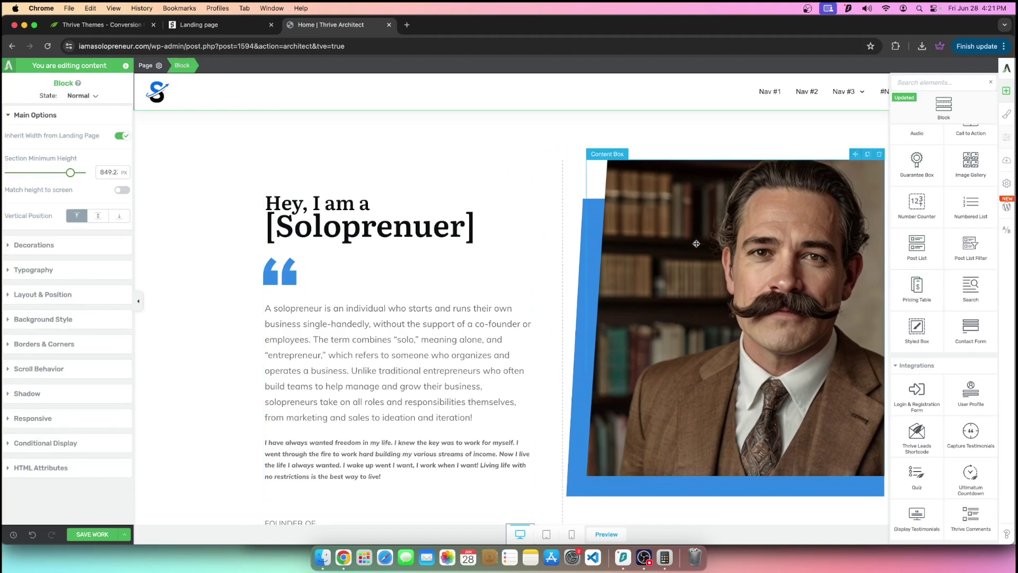
{"action": "left_click", "coordinate": [991, 82]}
{"action": "left_click", "coordinate": [1007, 68]}
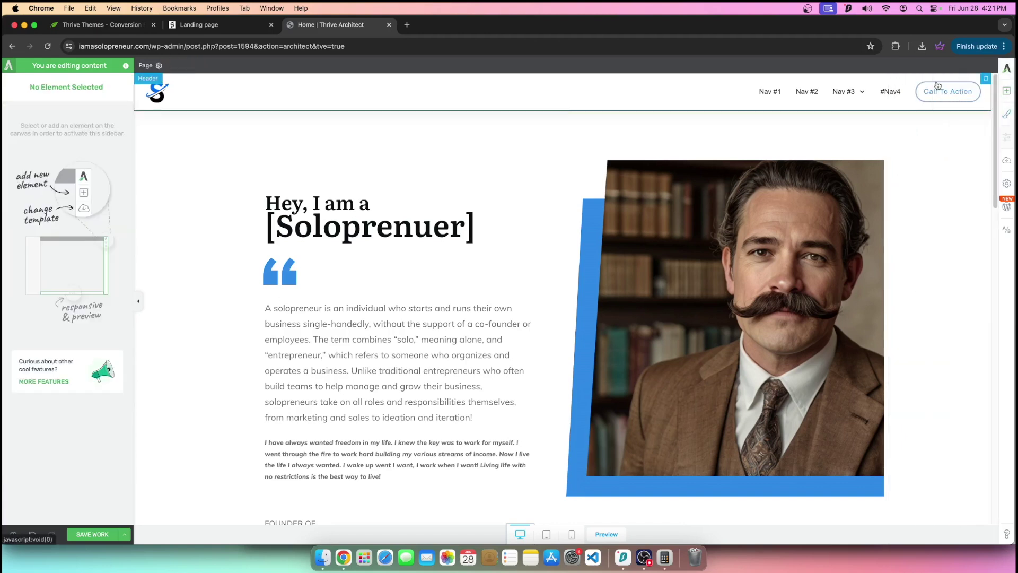
- Leave the page editor without saving and return to the site's WordPress admin dashboard
{"action": "left_click", "coordinate": [7, 65]}
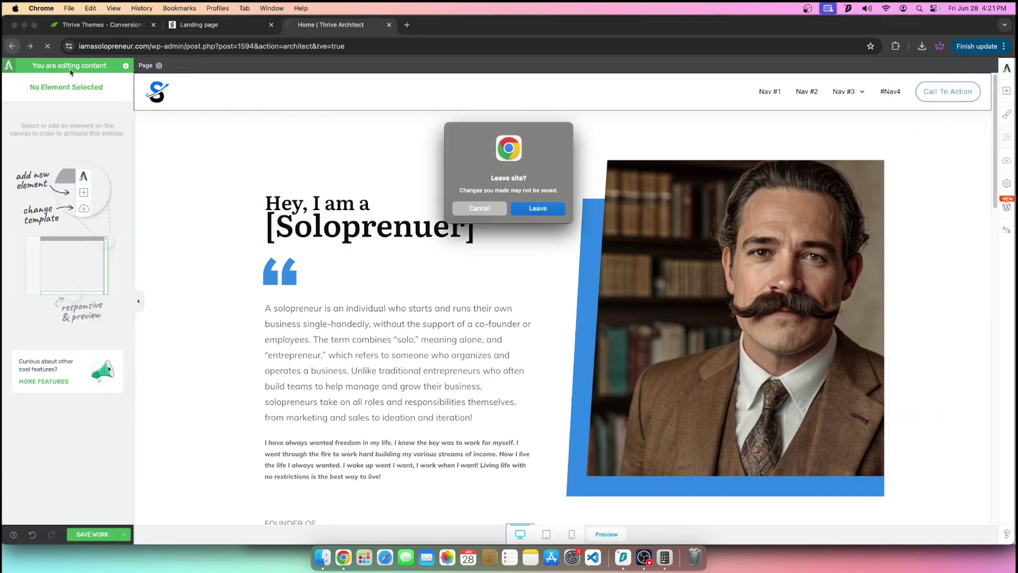
{"action": "left_click", "coordinate": [550, 212]}
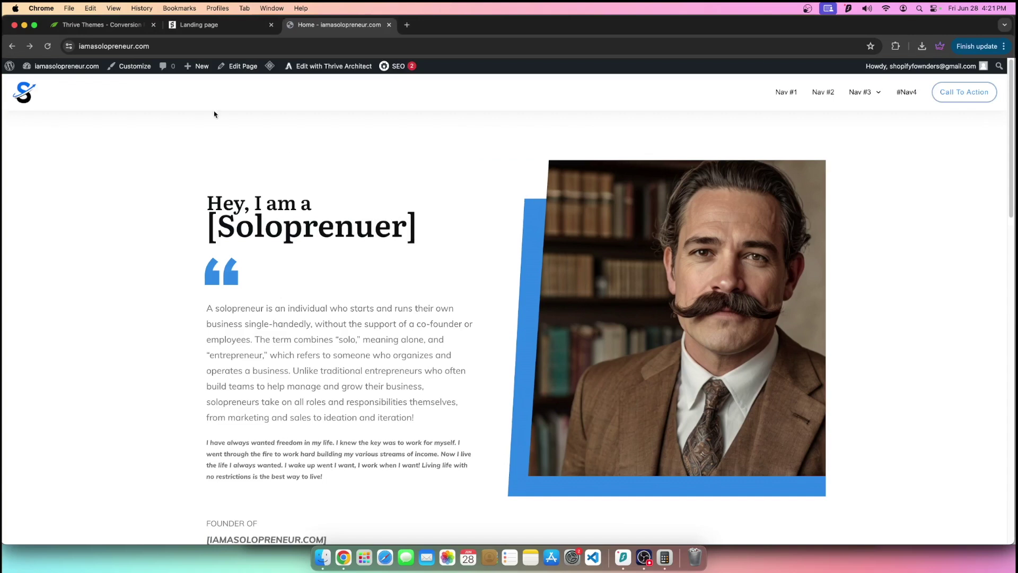
{"action": "mouse_move", "coordinate": [42, 69]}
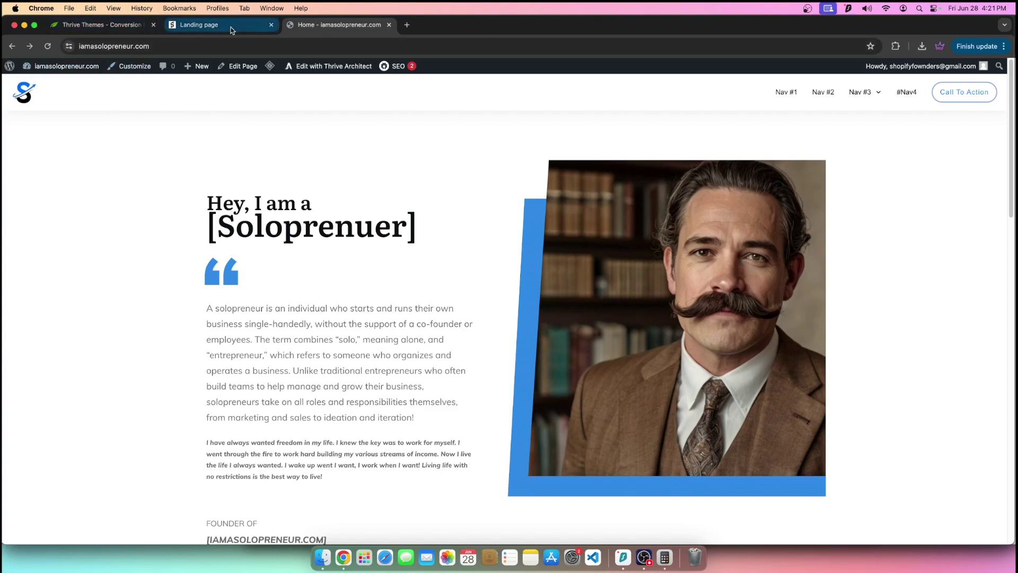
{"action": "left_click", "coordinate": [44, 67]}
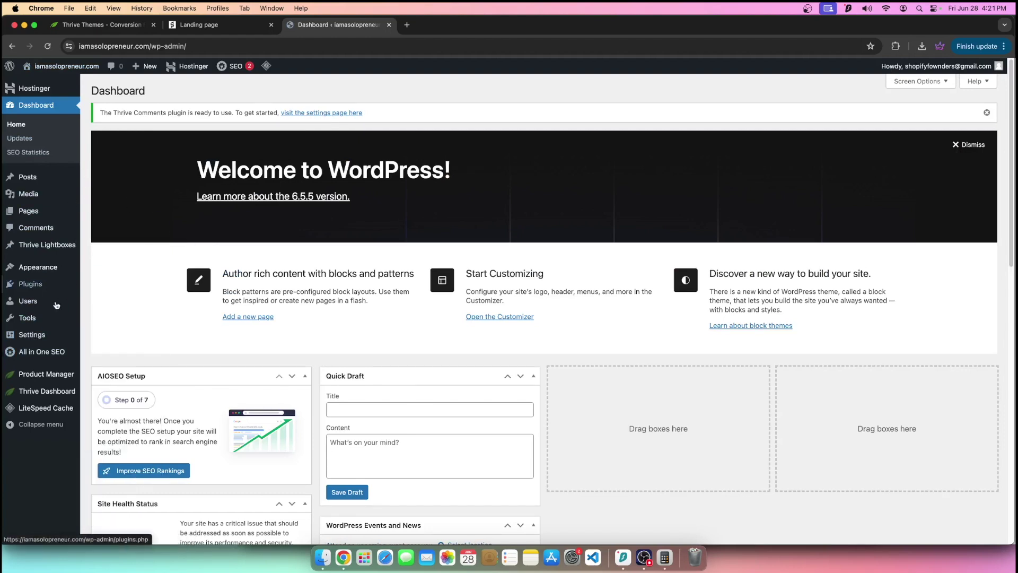
{"action": "mouse_move", "coordinate": [74, 178]}
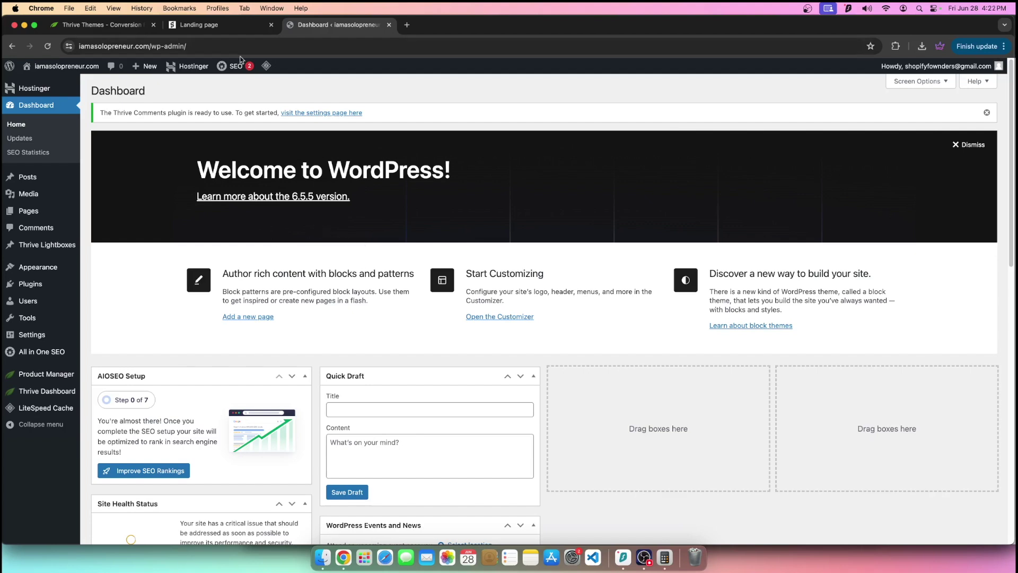
- Switch back to the Sparkulizer landing page and examine its introduction, demo video and WordPress AI writer section
{"action": "left_click", "coordinate": [235, 30]}
{"action": "scroll", "coordinate": [445, 339], "scroll_direction": "down", "scroll_amount": 3}
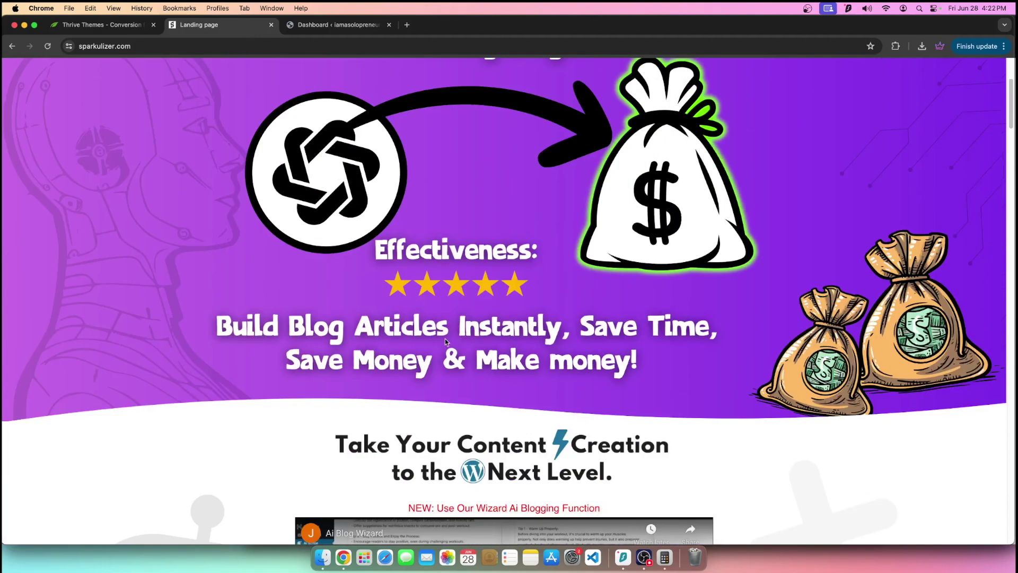
{"action": "scroll", "coordinate": [230, 311], "scroll_direction": "up", "scroll_amount": 3}
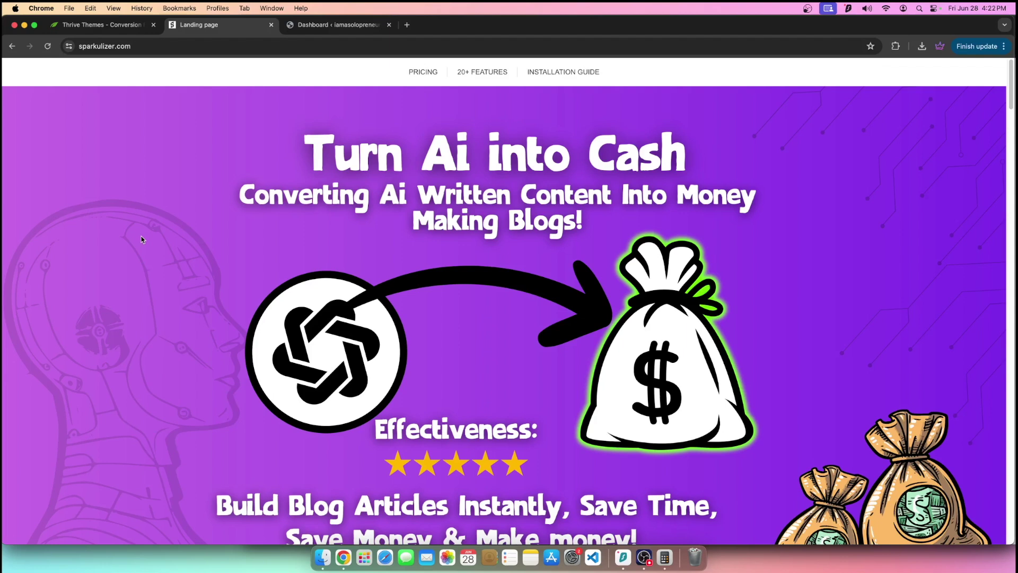
{"action": "scroll", "coordinate": [663, 289], "scroll_direction": "down", "scroll_amount": 5}
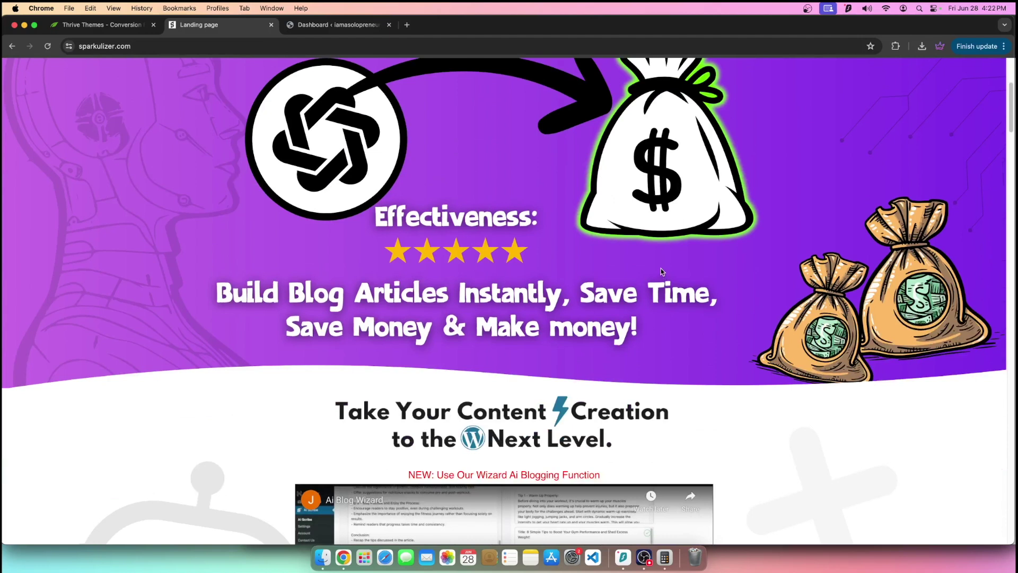
{"action": "scroll", "coordinate": [661, 271], "scroll_direction": "down", "scroll_amount": 6}
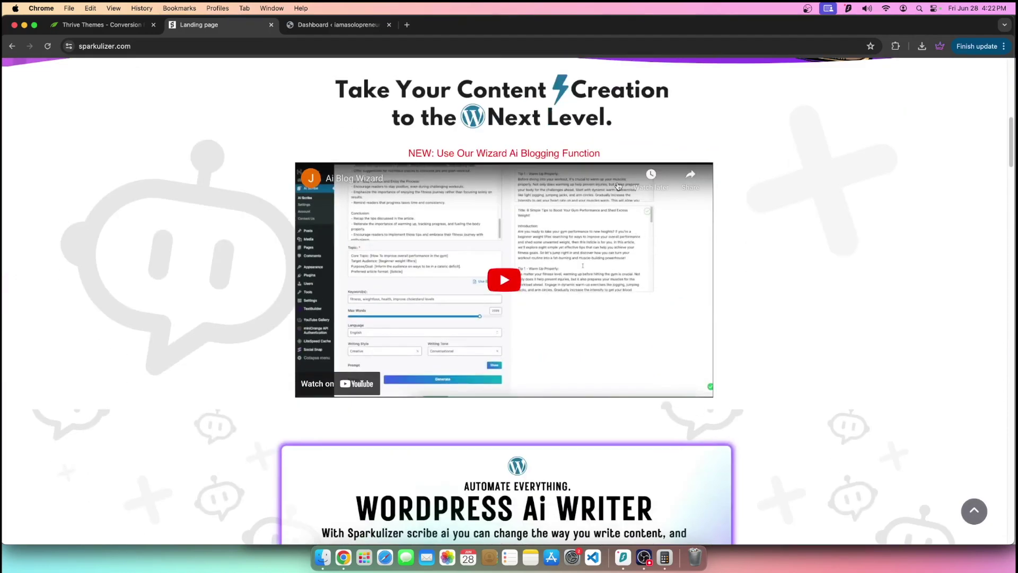
{"action": "scroll", "coordinate": [612, 191], "scroll_direction": "down", "scroll_amount": 5}
{"action": "scroll", "coordinate": [605, 208], "scroll_direction": "up", "scroll_amount": 13}
{"action": "scroll", "coordinate": [603, 206], "scroll_direction": "up", "scroll_amount": 2}
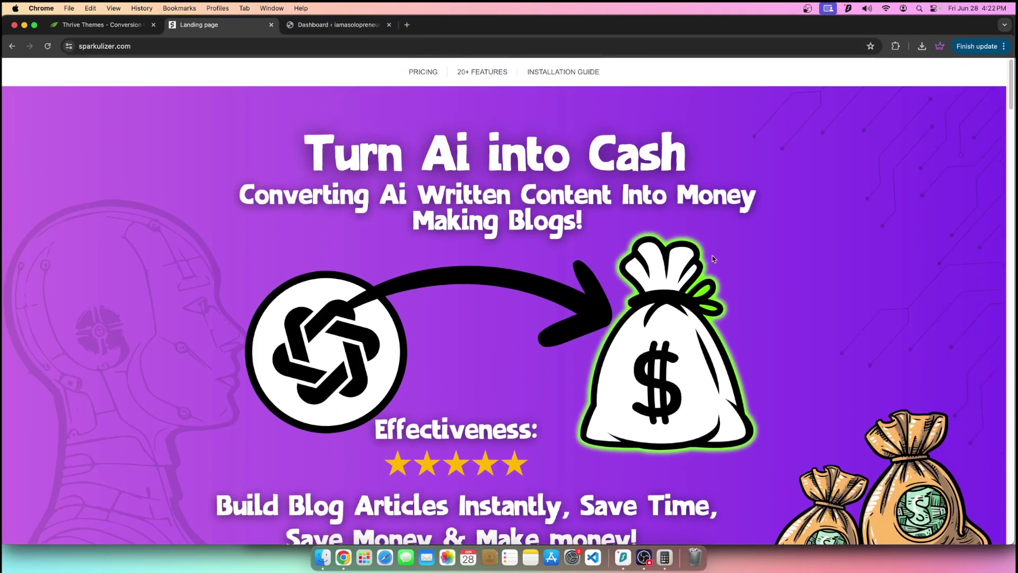
- Examine Sparkulizer's writing tools, feature descriptions, pricing plans and installation guide
{"action": "scroll", "coordinate": [520, 308], "scroll_direction": "down", "scroll_amount": 9}
{"action": "scroll", "coordinate": [517, 297], "scroll_direction": "down", "scroll_amount": 20}
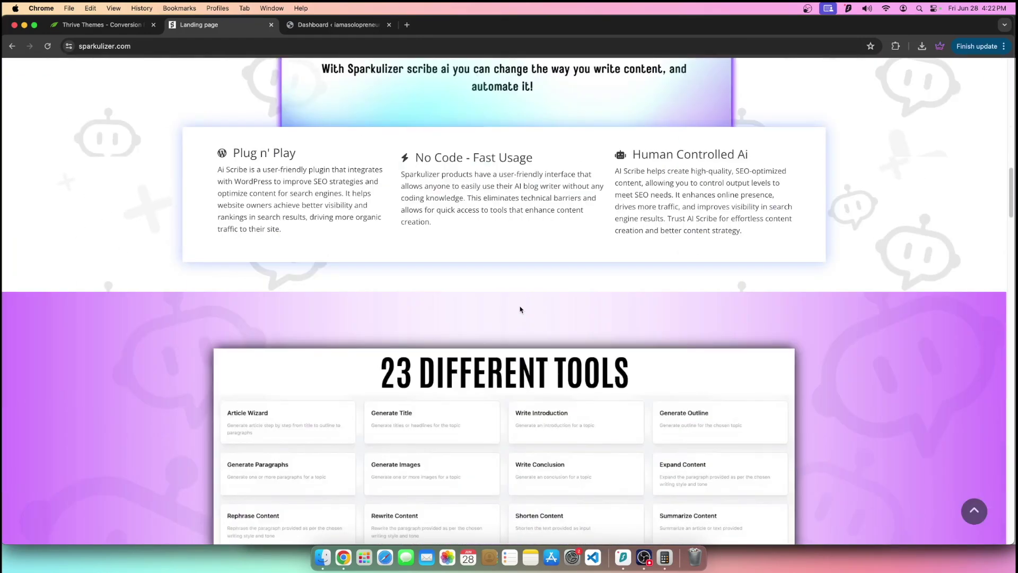
{"action": "scroll", "coordinate": [510, 284], "scroll_direction": "down", "scroll_amount": 14}
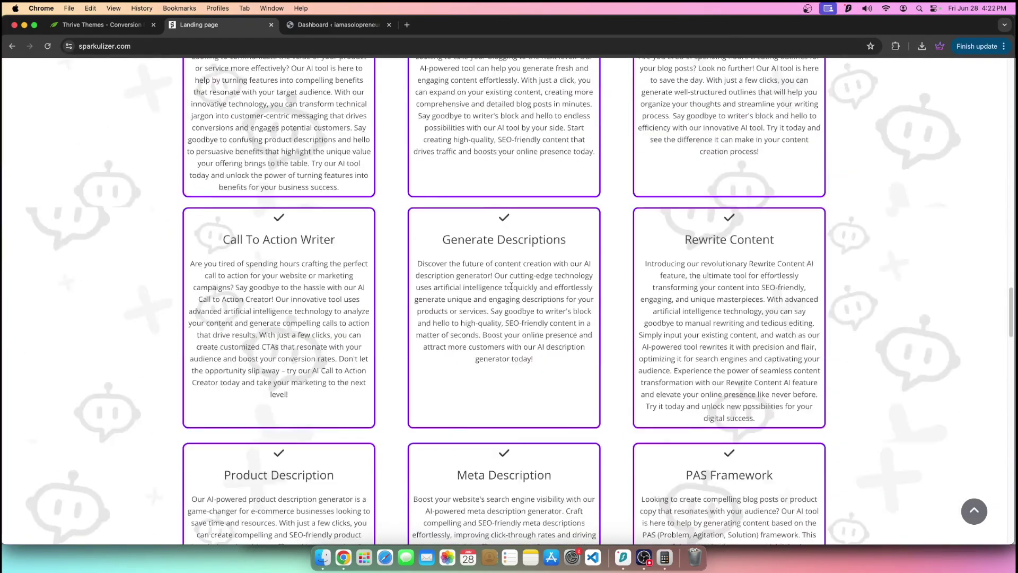
{"action": "scroll", "coordinate": [512, 286], "scroll_direction": "down", "scroll_amount": 7}
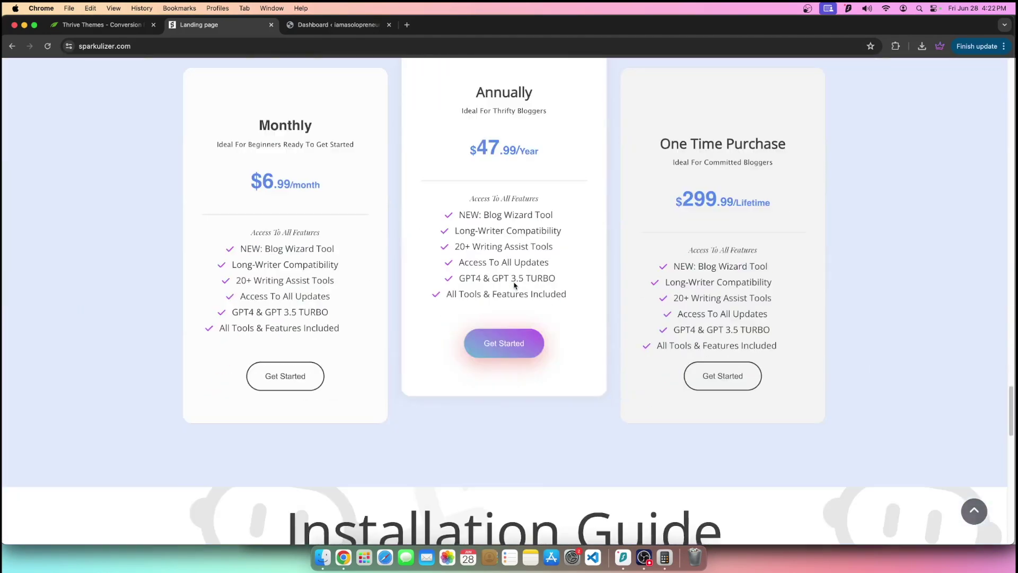
{"action": "scroll", "coordinate": [514, 283], "scroll_direction": "down", "scroll_amount": 20}
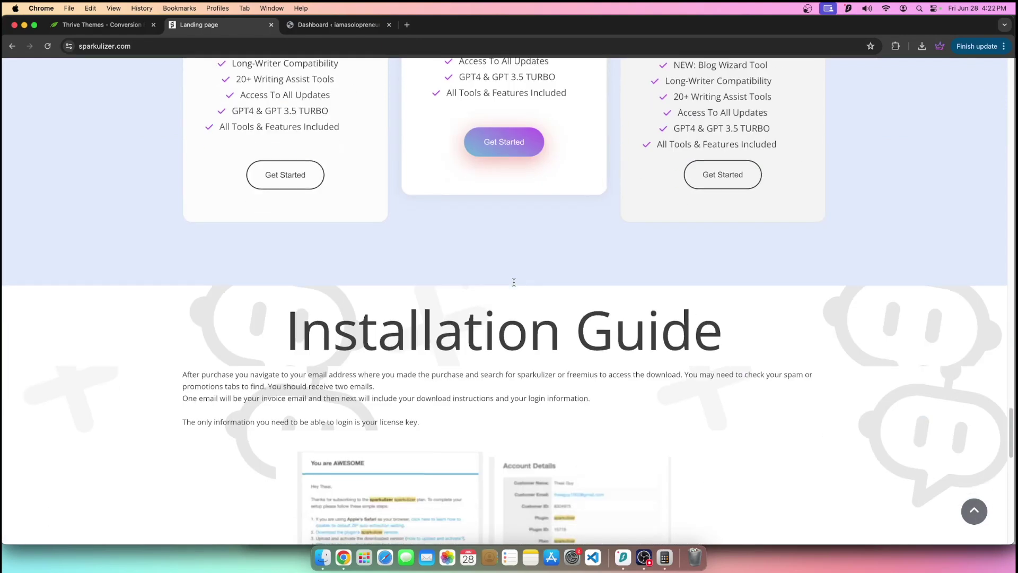
{"action": "scroll", "coordinate": [492, 285], "scroll_direction": "down", "scroll_amount": 3}
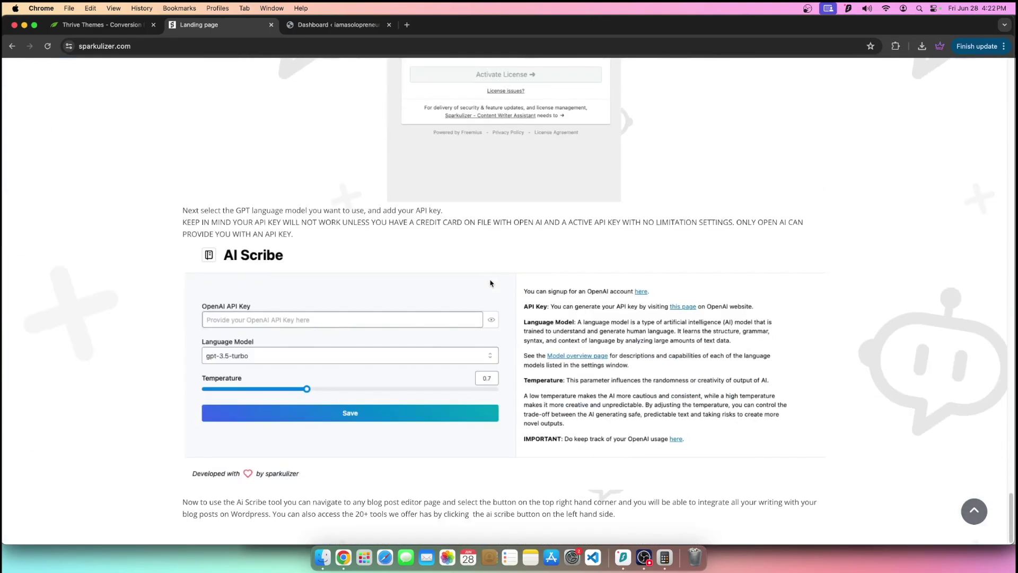
{"action": "scroll", "coordinate": [488, 283], "scroll_direction": "up", "scroll_amount": 10}
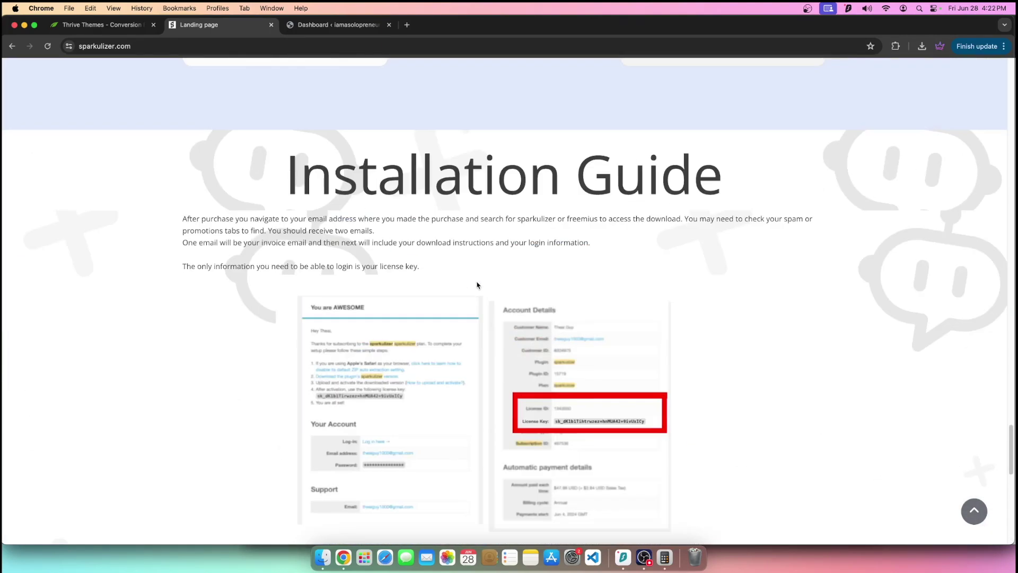
{"action": "scroll", "coordinate": [477, 285], "scroll_direction": "up", "scroll_amount": 6}
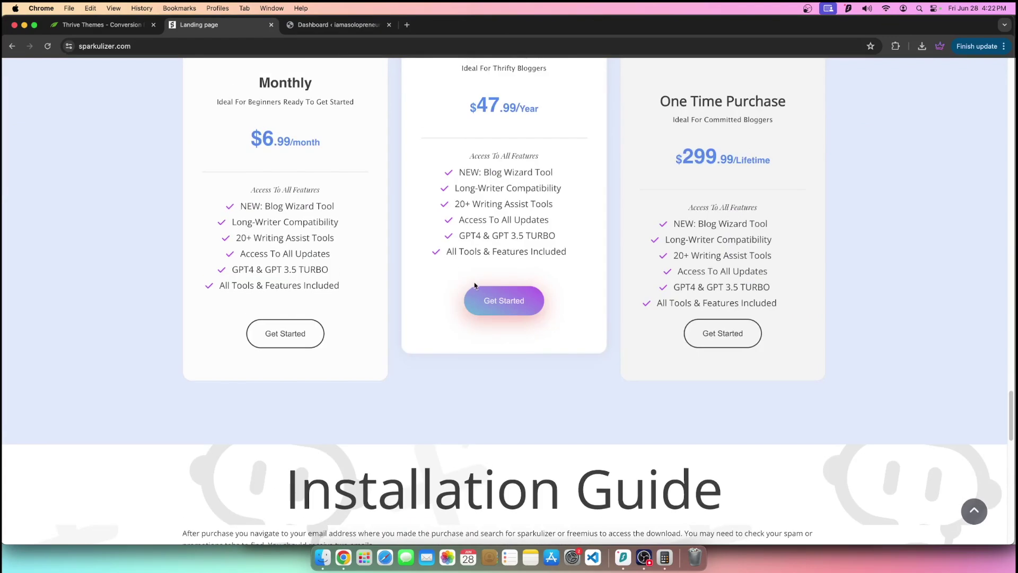
- Review Sparkulizer's writing features and compare the prices of its monthly, annual and one-time purchase plans
{"action": "scroll", "coordinate": [518, 252], "scroll_direction": "up", "scroll_amount": 4}
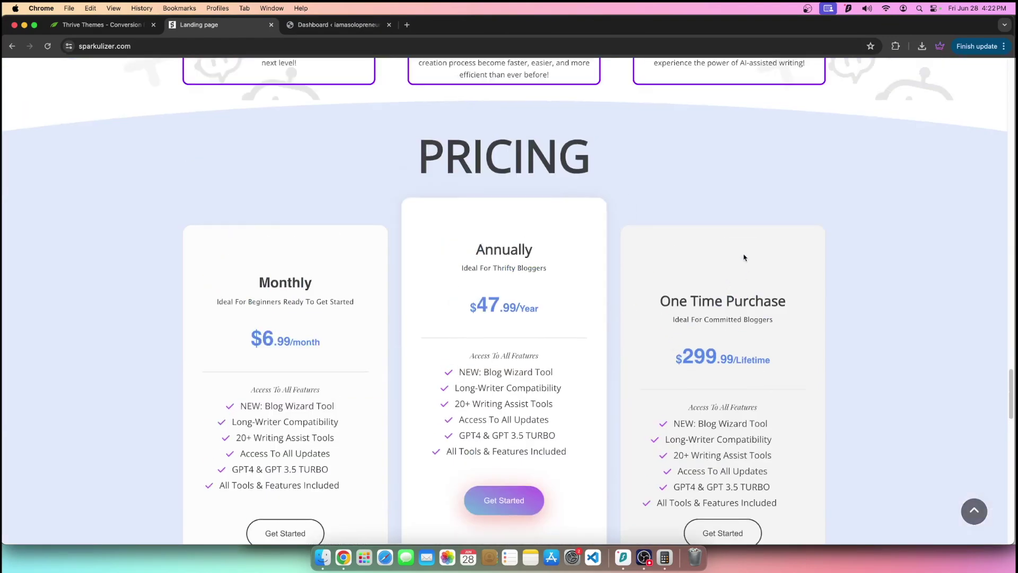
{"action": "scroll", "coordinate": [742, 286], "scroll_direction": "up", "scroll_amount": 12}
{"action": "scroll", "coordinate": [491, 266], "scroll_direction": "up", "scroll_amount": 6}
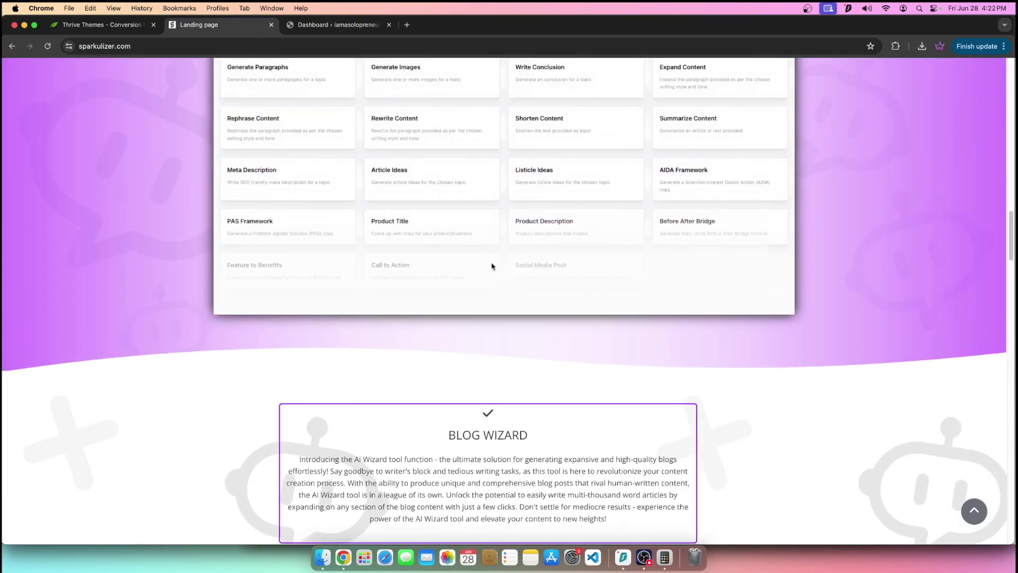
{"action": "scroll", "coordinate": [492, 266], "scroll_direction": "up", "scroll_amount": 5}
{"action": "scroll", "coordinate": [492, 266], "scroll_direction": "down", "scroll_amount": 20}
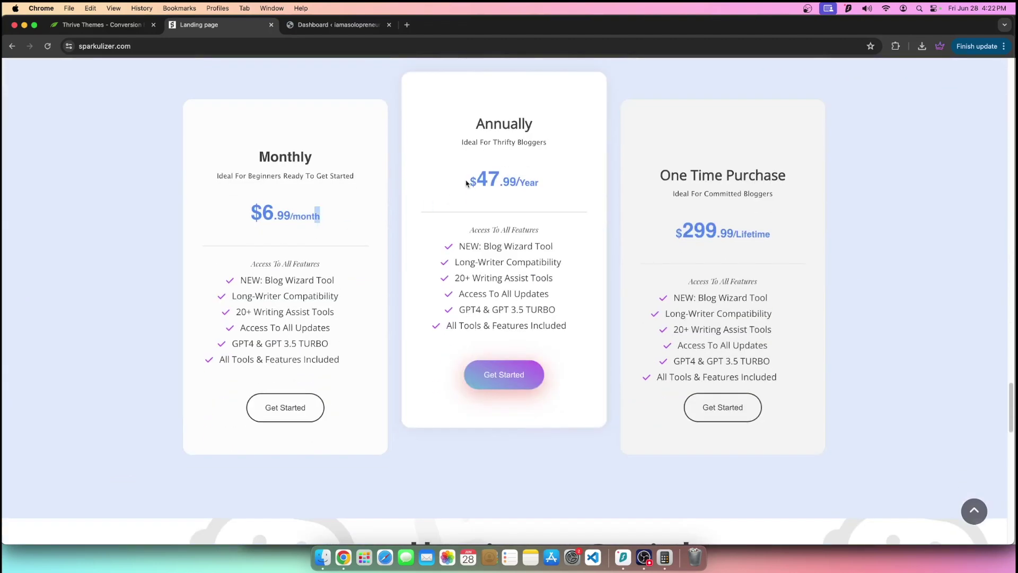
{"action": "left_click_drag", "start_coordinate": [684, 231], "coordinate": [785, 235]}
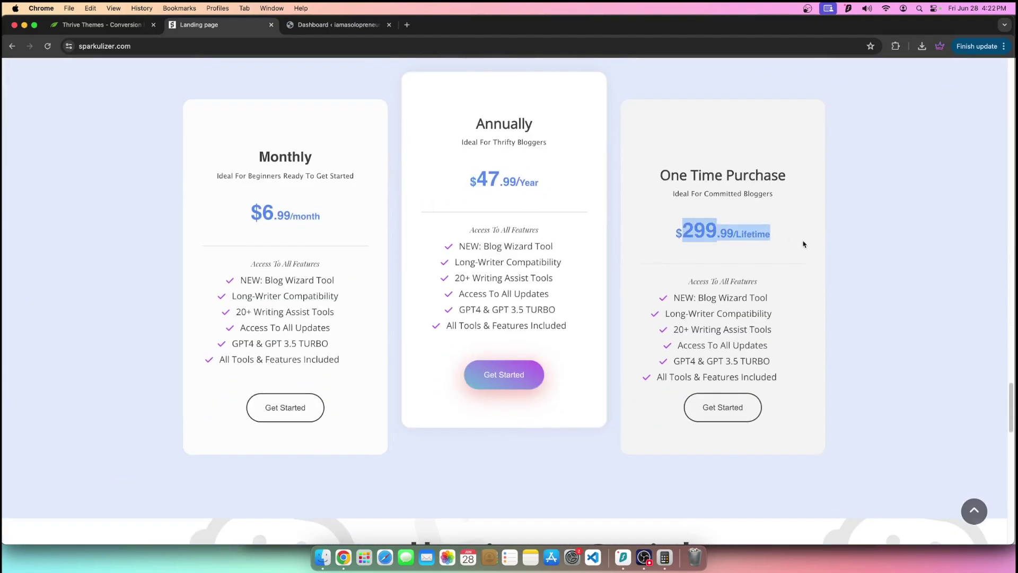
- Read the license key instructions in the installation guide and return to the overview of the different writing tools
{"action": "scroll", "coordinate": [804, 244], "scroll_direction": "down", "scroll_amount": 15}
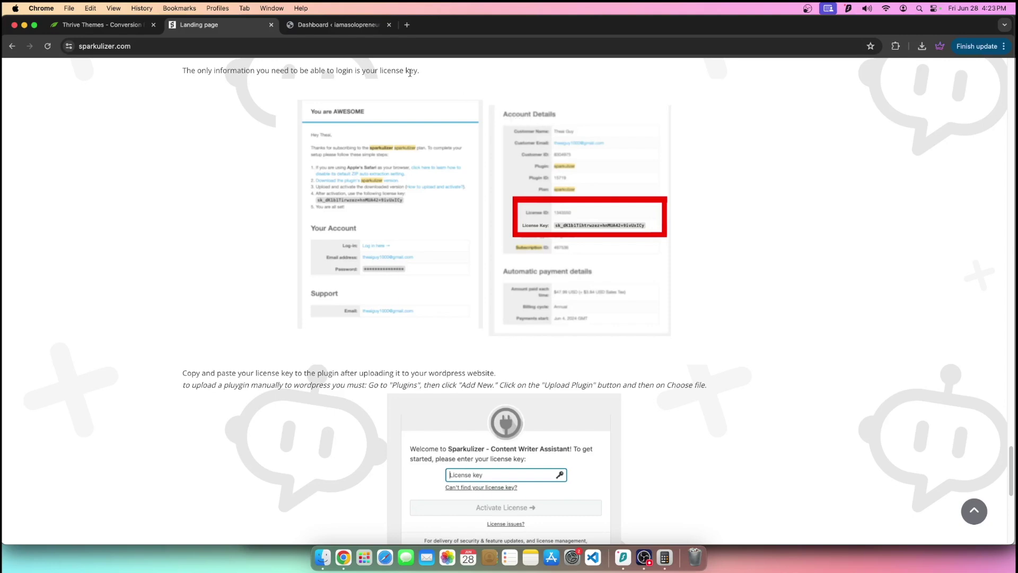
{"action": "scroll", "coordinate": [425, 93], "scroll_direction": "up", "scroll_amount": 3}
{"action": "scroll", "coordinate": [425, 91], "scroll_direction": "up", "scroll_amount": 20}
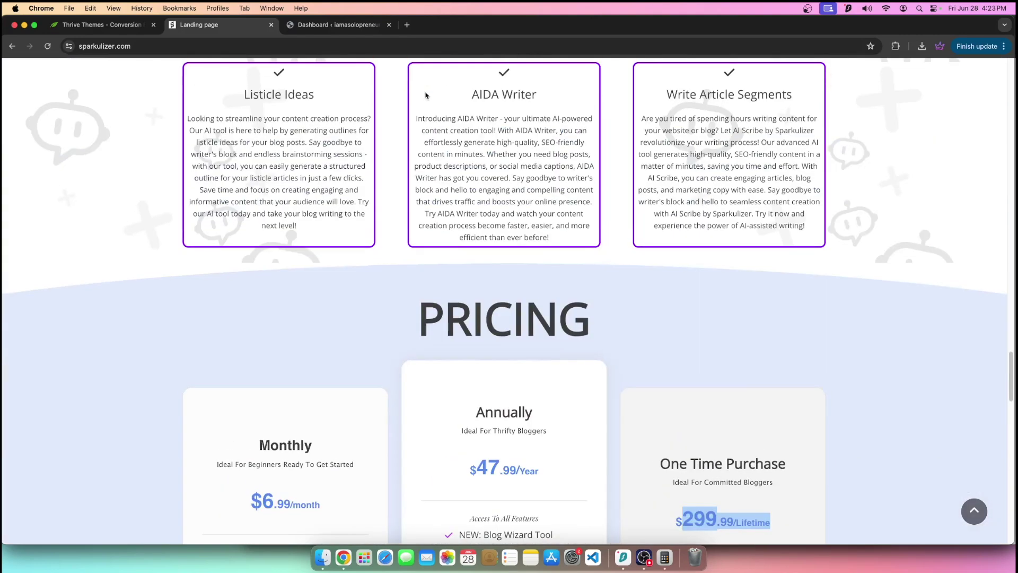
{"action": "scroll", "coordinate": [422, 95], "scroll_direction": "up", "scroll_amount": 15}
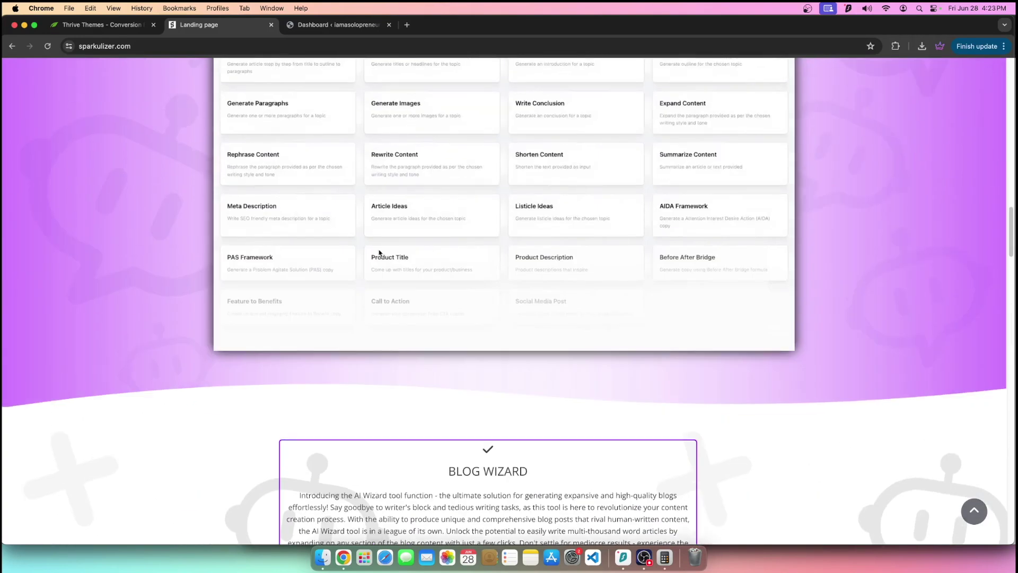
{"action": "scroll", "coordinate": [705, 272], "scroll_direction": "down", "scroll_amount": 8}
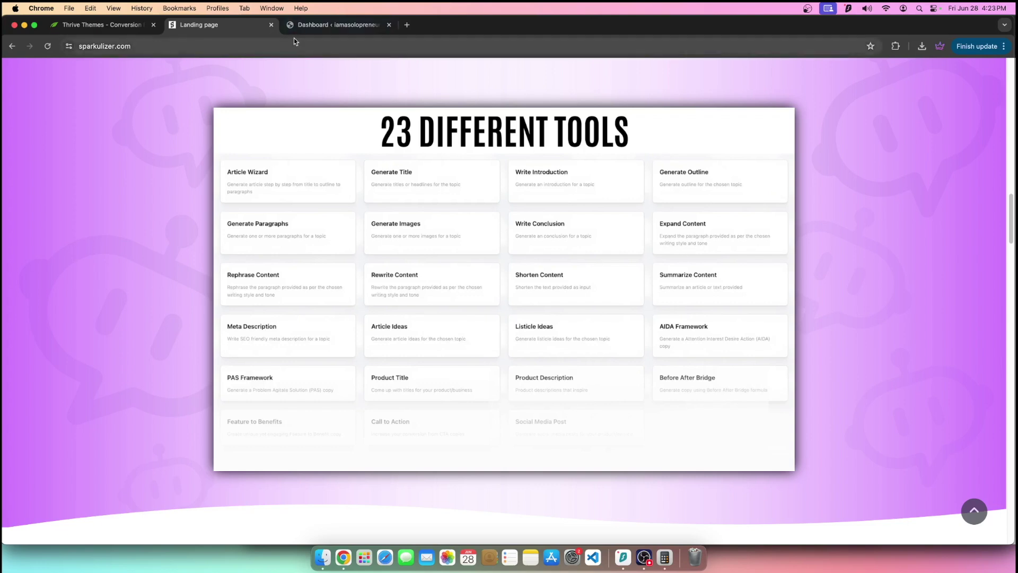
- Switch to the site's WordPress dashboard and open the upload form for adding a new plugin from a .zip file
{"action": "left_click", "coordinate": [334, 24]}
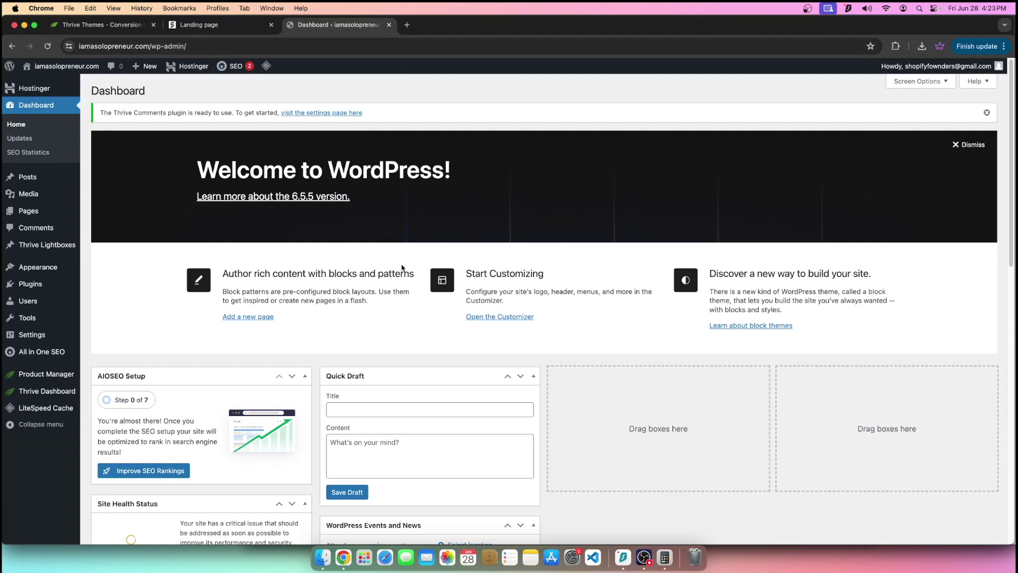
{"action": "mouse_move", "coordinate": [4, 167]}
{"action": "left_click", "coordinate": [30, 284]}
{"action": "left_click", "coordinate": [163, 97]}
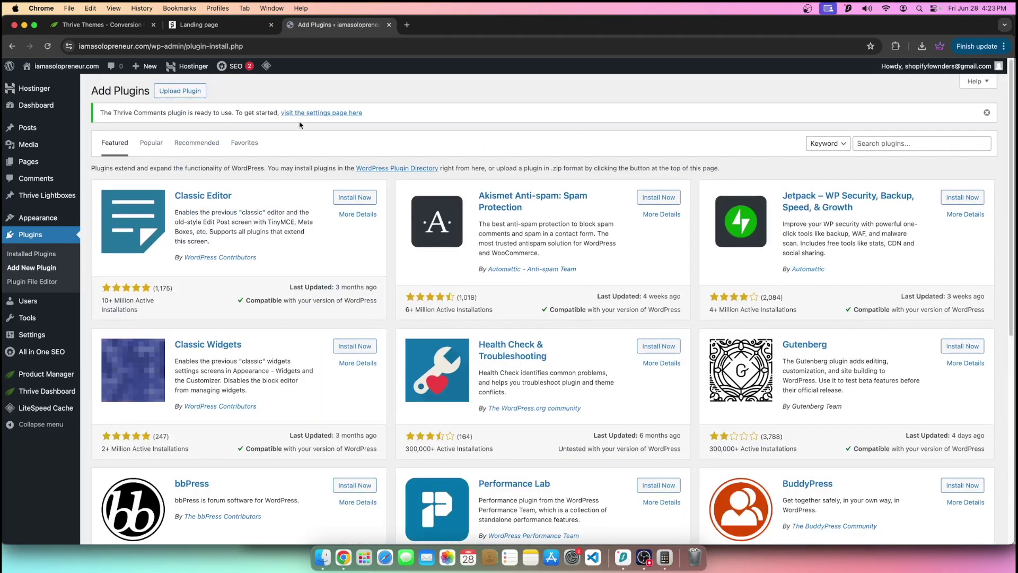
{"action": "left_click", "coordinate": [178, 94]}
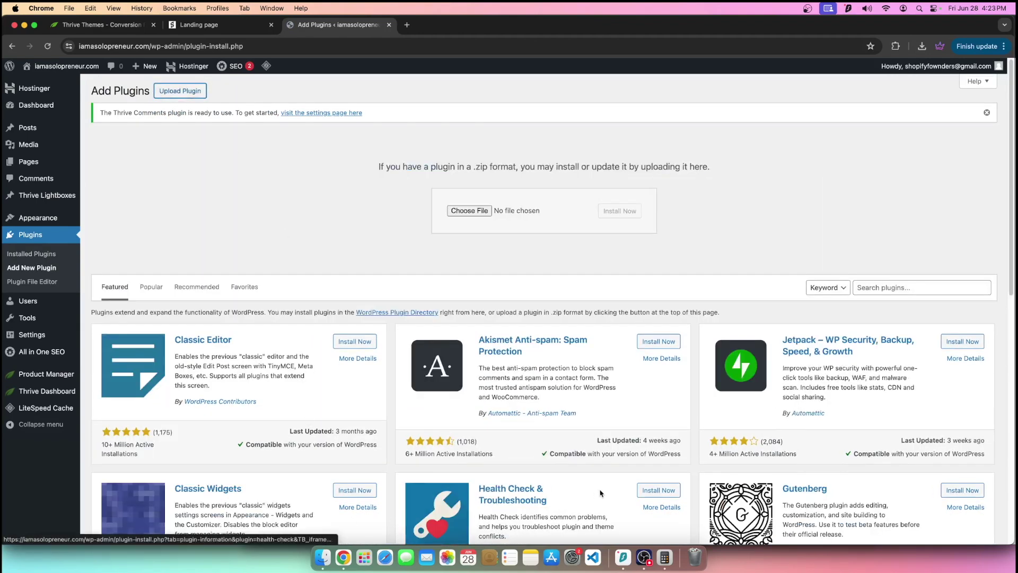
{"action": "left_click", "coordinate": [644, 557]}
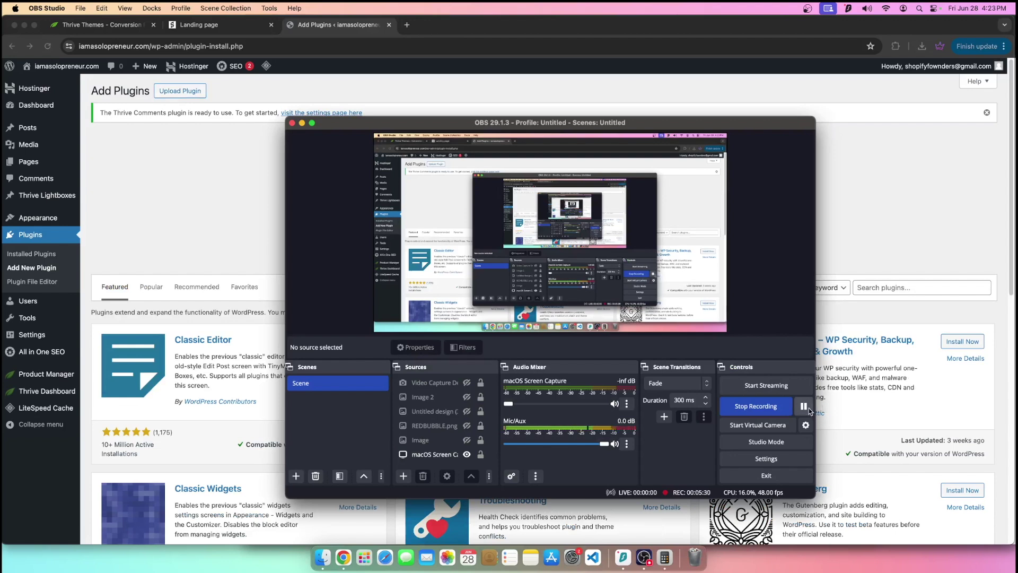
{"action": "left_click", "coordinate": [805, 406]}
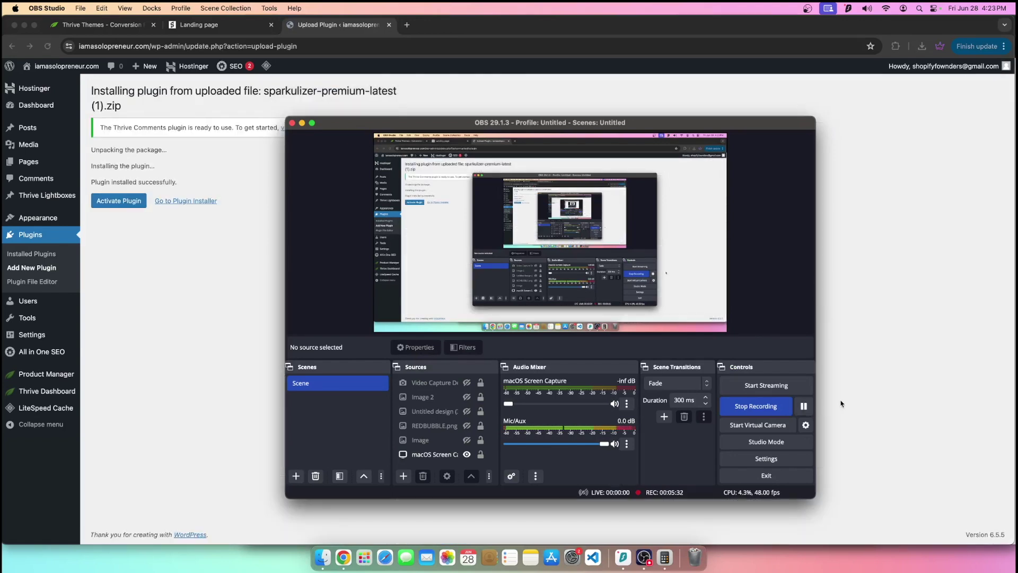
{"action": "left_click", "coordinate": [850, 401]}
- Activate the installed Sparkulizer plugin and open its AI Scribe page
{"action": "left_click", "coordinate": [131, 205]}
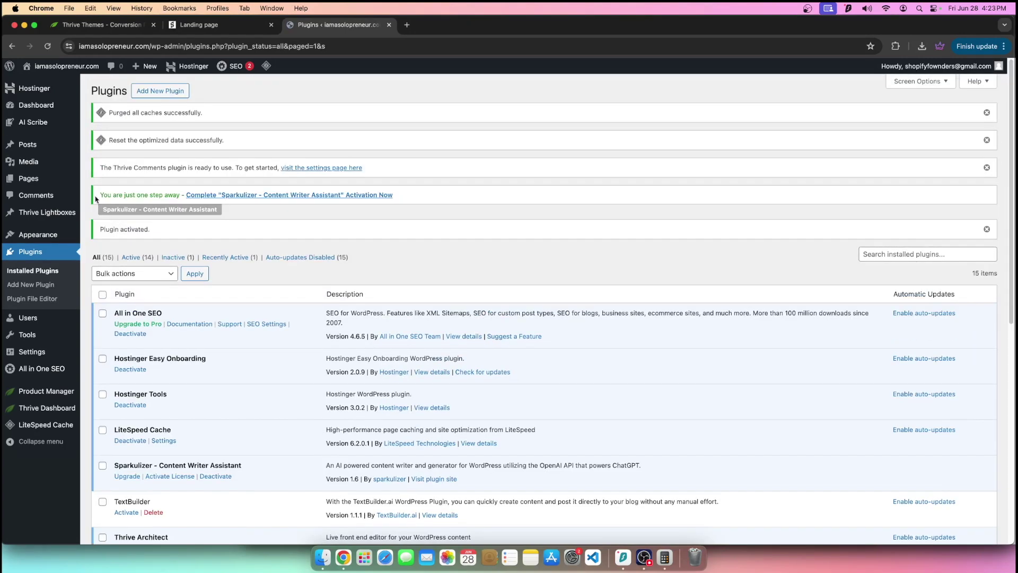
{"action": "left_click", "coordinate": [44, 123]}
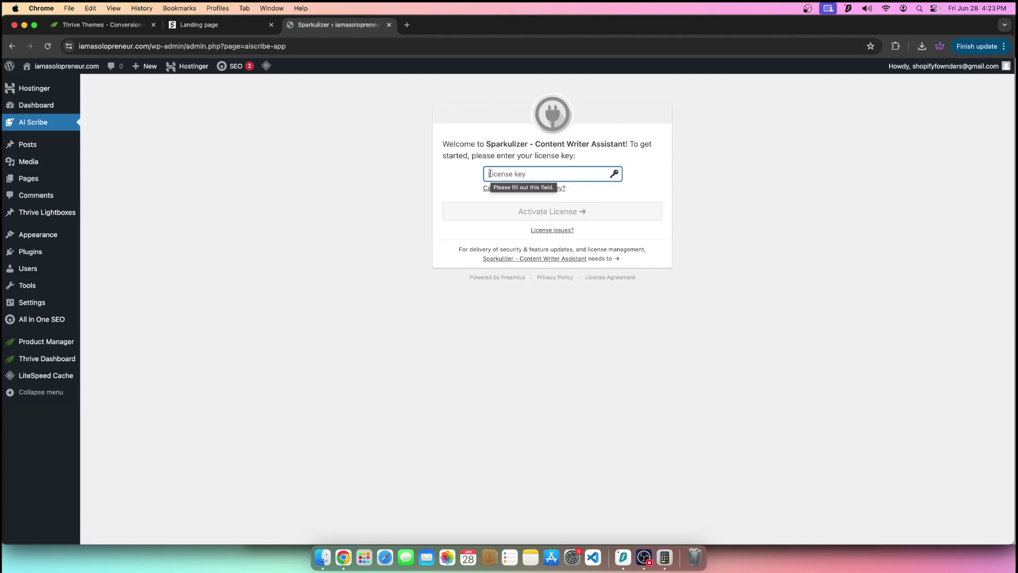
{"action": "left_click", "coordinate": [644, 557]}
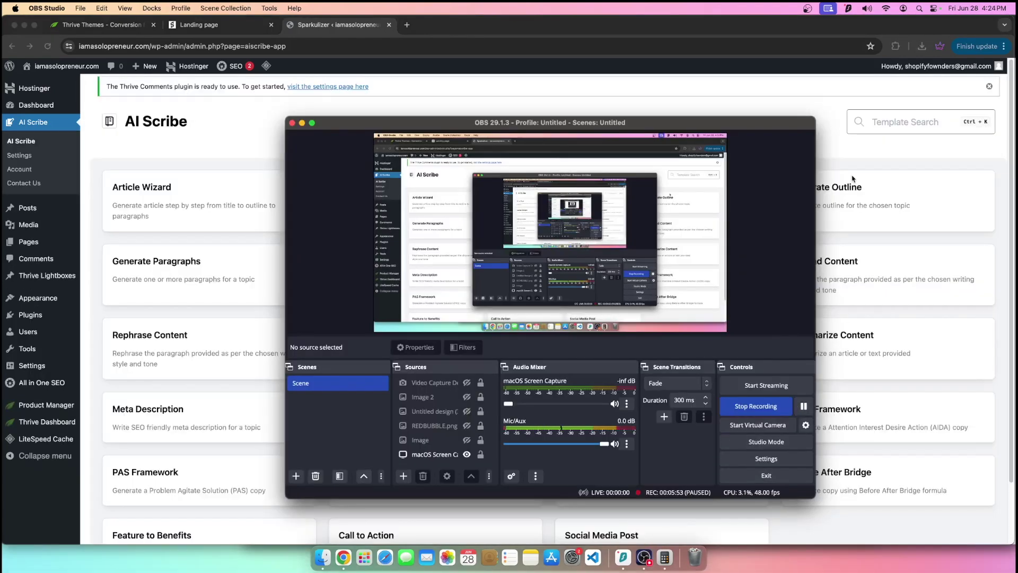
{"action": "left_click", "coordinate": [853, 155]}
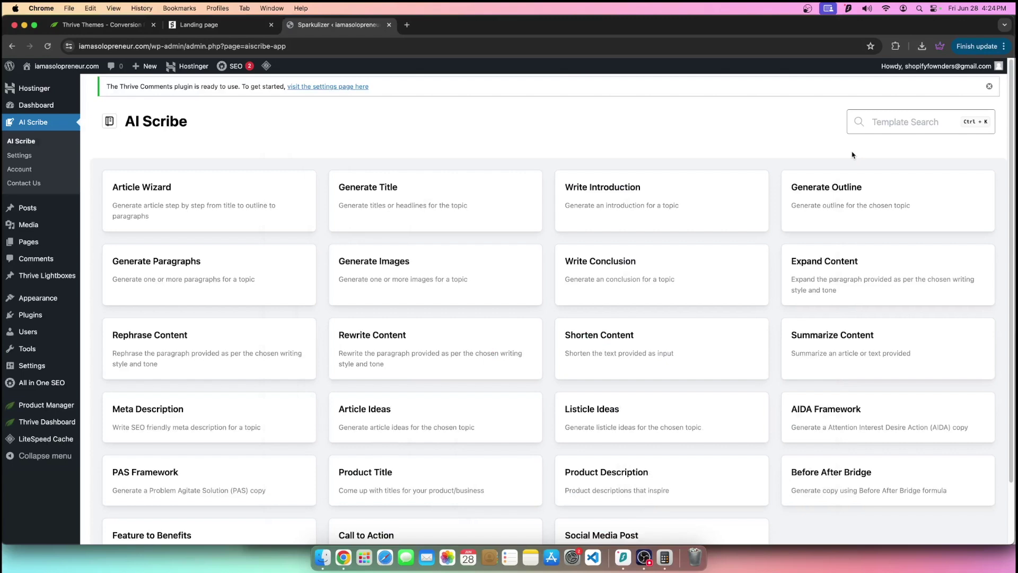
- Look through the AI Scribe writing templates and open the Article Wizard
{"action": "scroll", "coordinate": [185, 233], "scroll_direction": "down", "scroll_amount": 3}
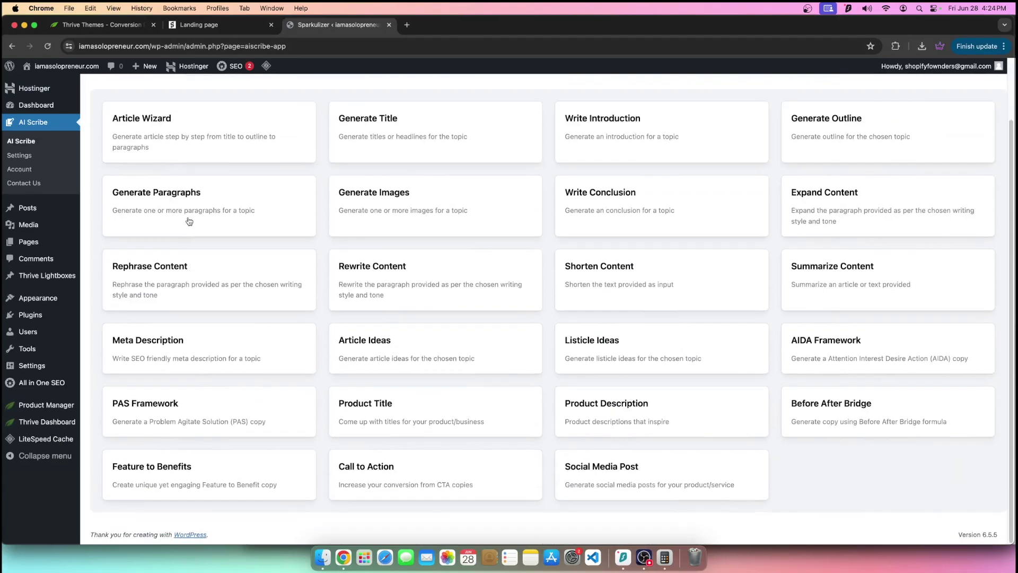
{"action": "scroll", "coordinate": [302, 250], "scroll_direction": "up", "scroll_amount": 3}
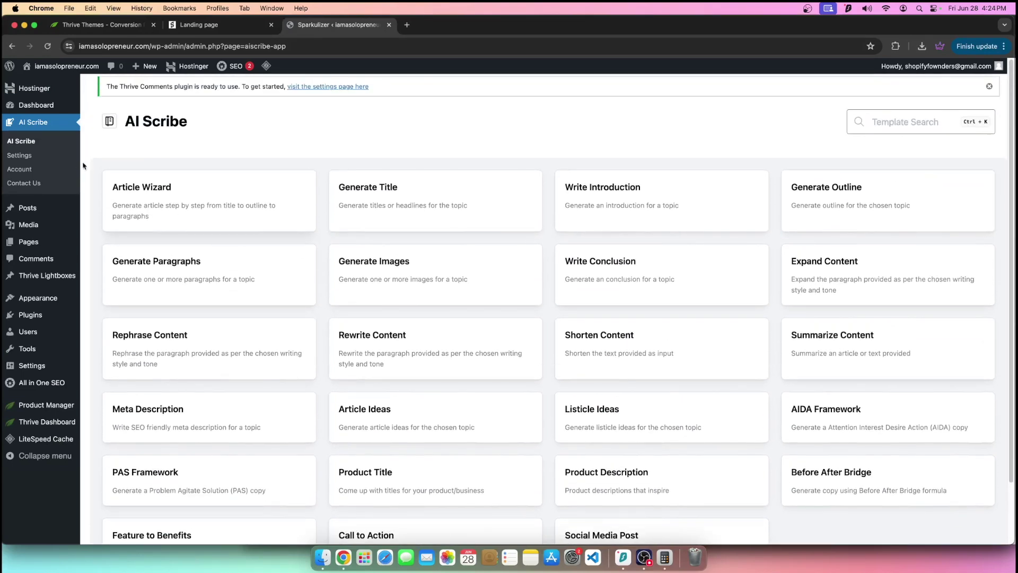
{"action": "left_click", "coordinate": [185, 219]}
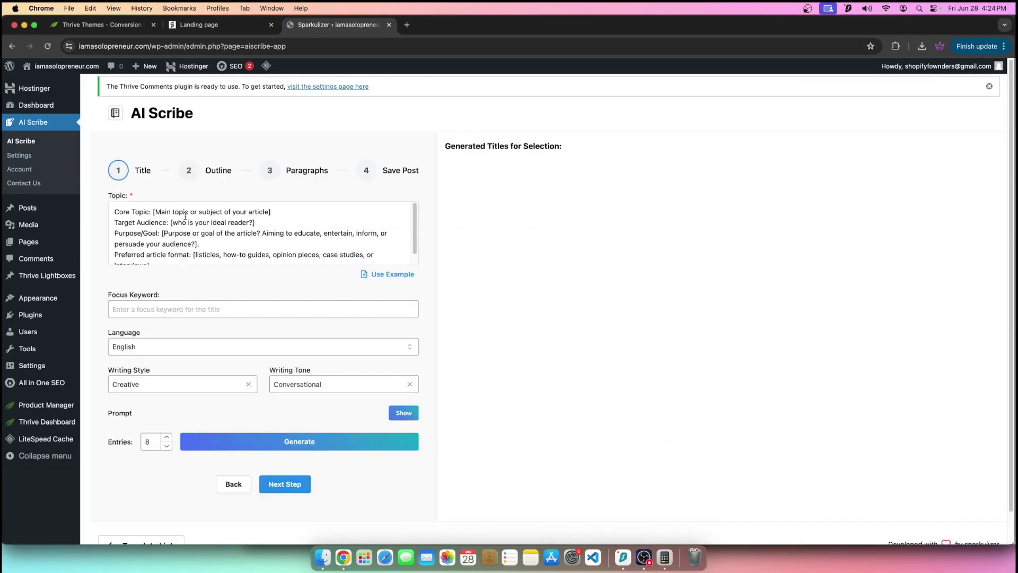
- Examine the Article Wizard's title stage, including the topic template, focus keyword, language, writing style and tone options
{"action": "scroll", "coordinate": [424, 276], "scroll_direction": "down", "scroll_amount": 2}
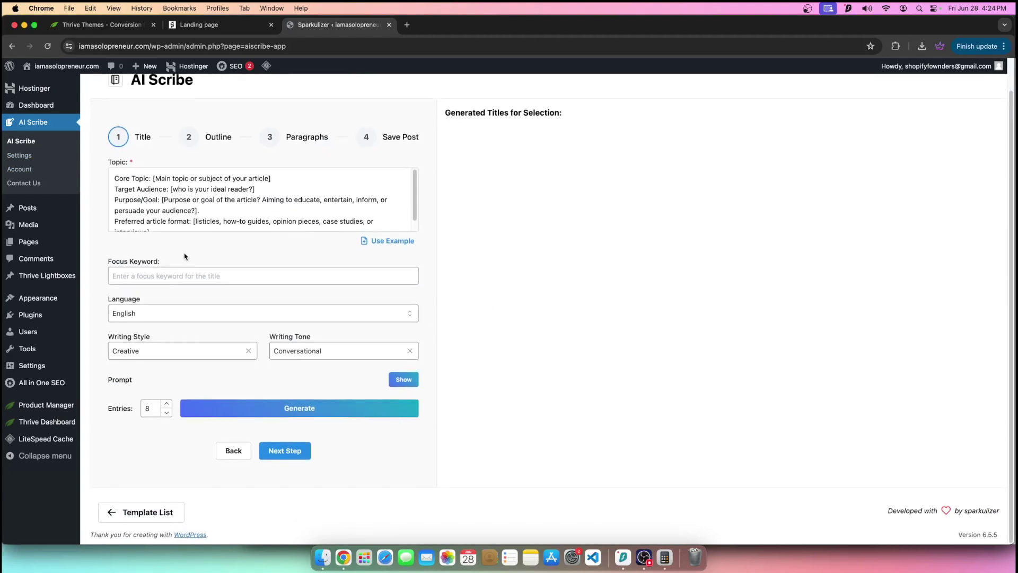
{"action": "scroll", "coordinate": [185, 257], "scroll_direction": "up", "scroll_amount": 2}
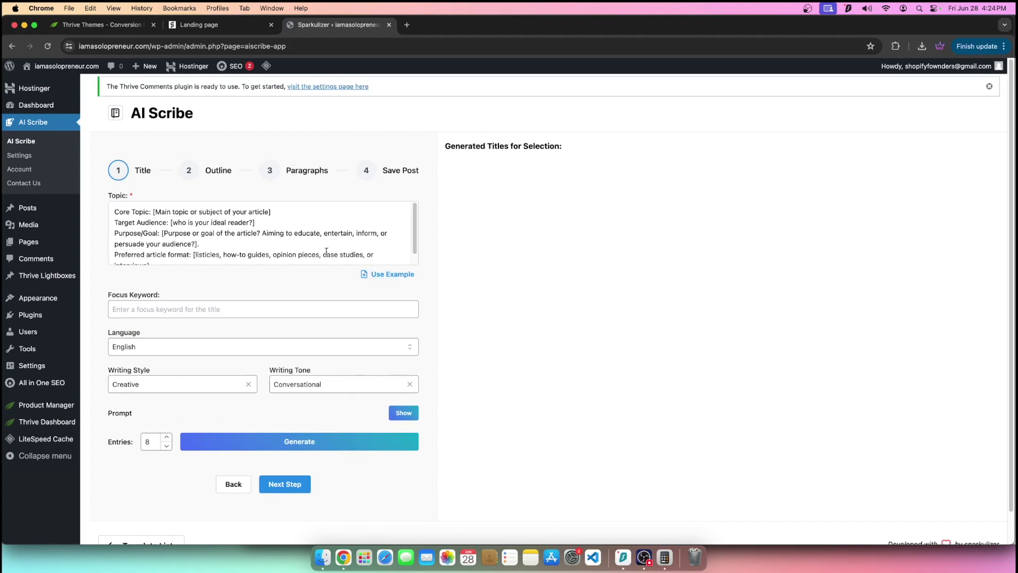
{"action": "scroll", "coordinate": [327, 251], "scroll_direction": "down", "scroll_amount": 1}
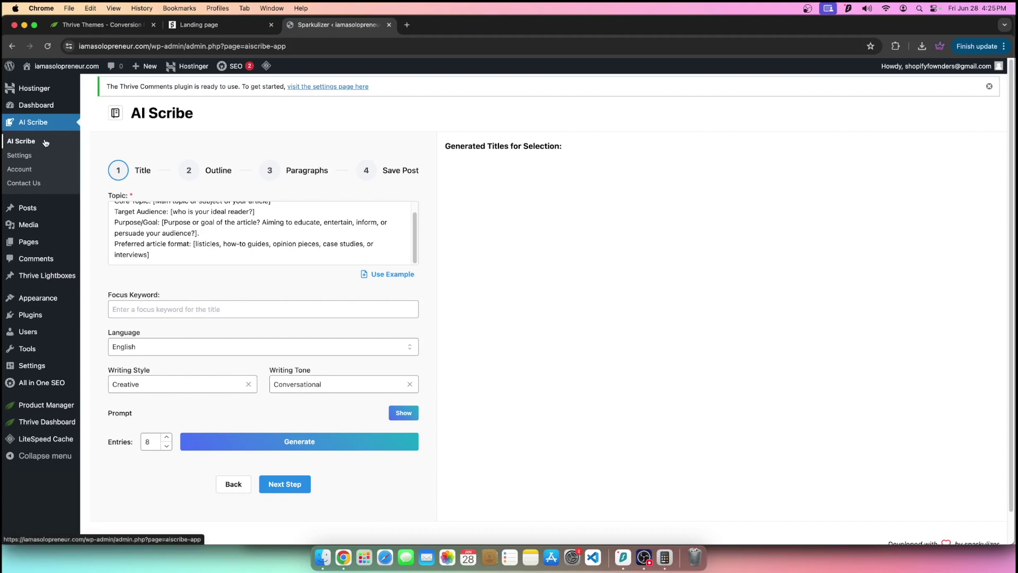
{"action": "scroll", "coordinate": [582, 339], "scroll_direction": "down", "scroll_amount": 2}
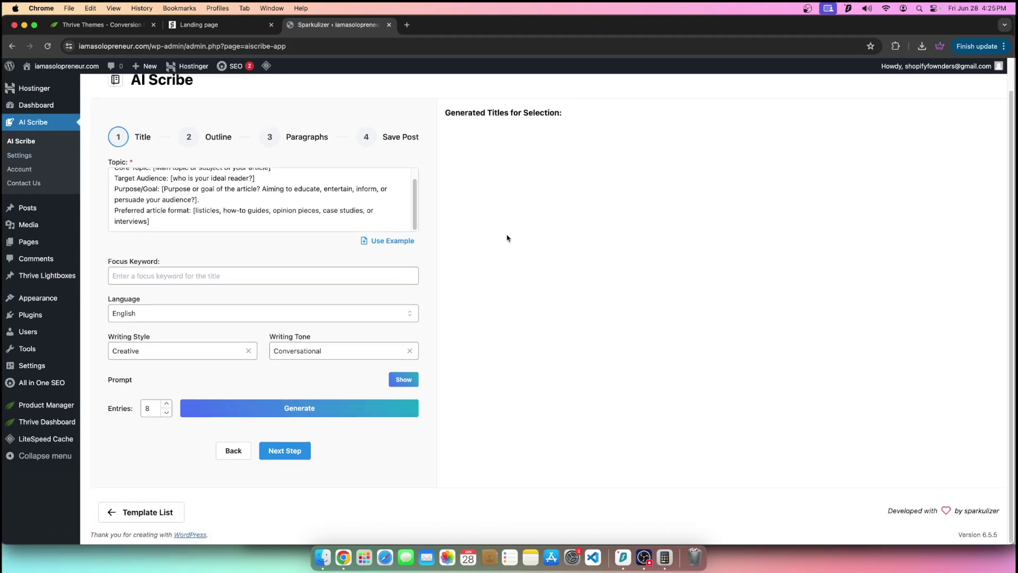
{"action": "scroll", "coordinate": [456, 255], "scroll_direction": "up", "scroll_amount": 2}
{"action": "scroll", "coordinate": [314, 244], "scroll_direction": "up", "scroll_amount": 1}
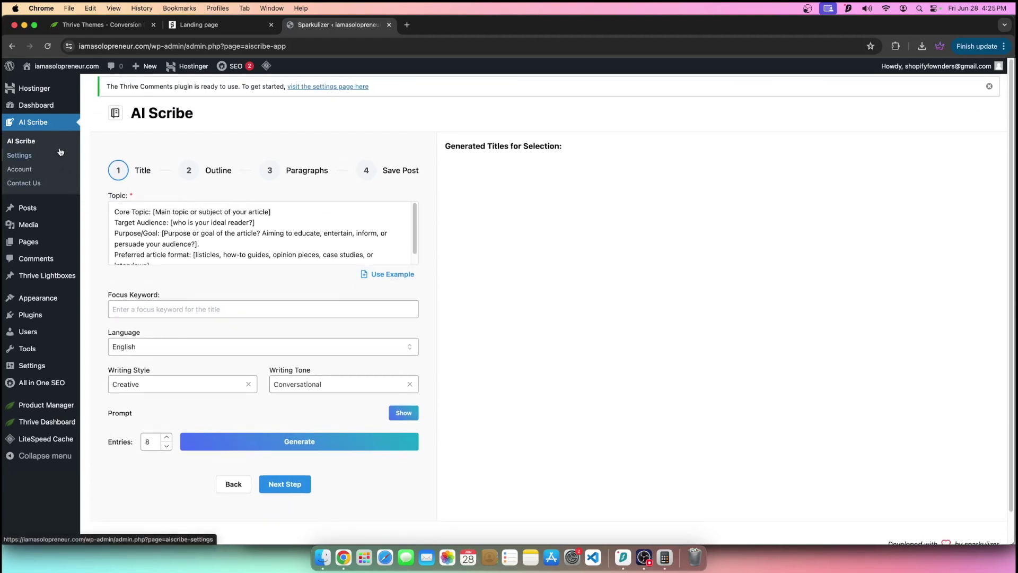
- Revisit the introduction of the Sparkulizer landing page and return to the Article Wizard in WordPress
{"action": "left_click", "coordinate": [220, 25]}
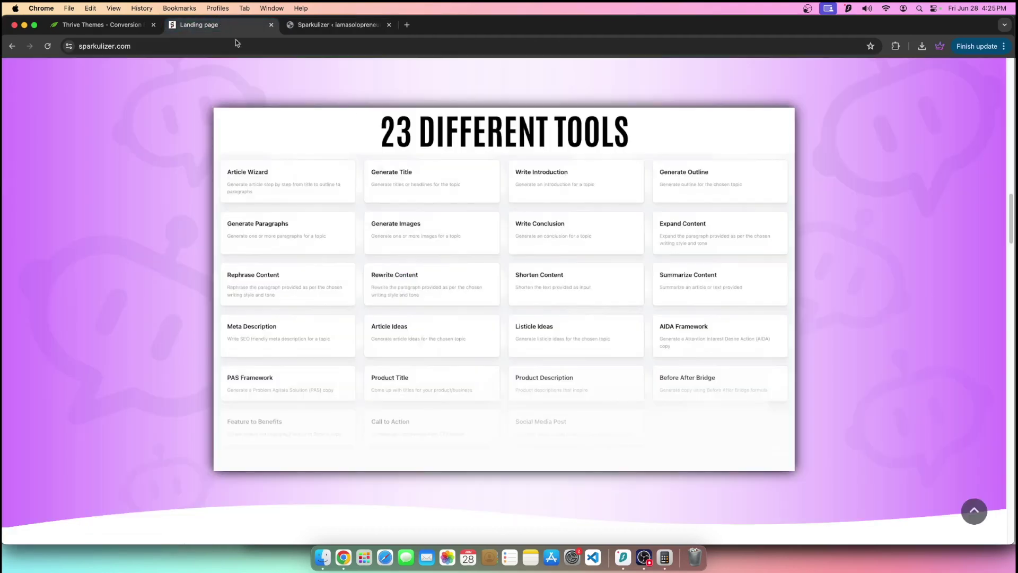
{"action": "scroll", "coordinate": [347, 234], "scroll_direction": "up", "scroll_amount": 5}
{"action": "scroll", "coordinate": [347, 234], "scroll_direction": "up", "scroll_amount": 10}
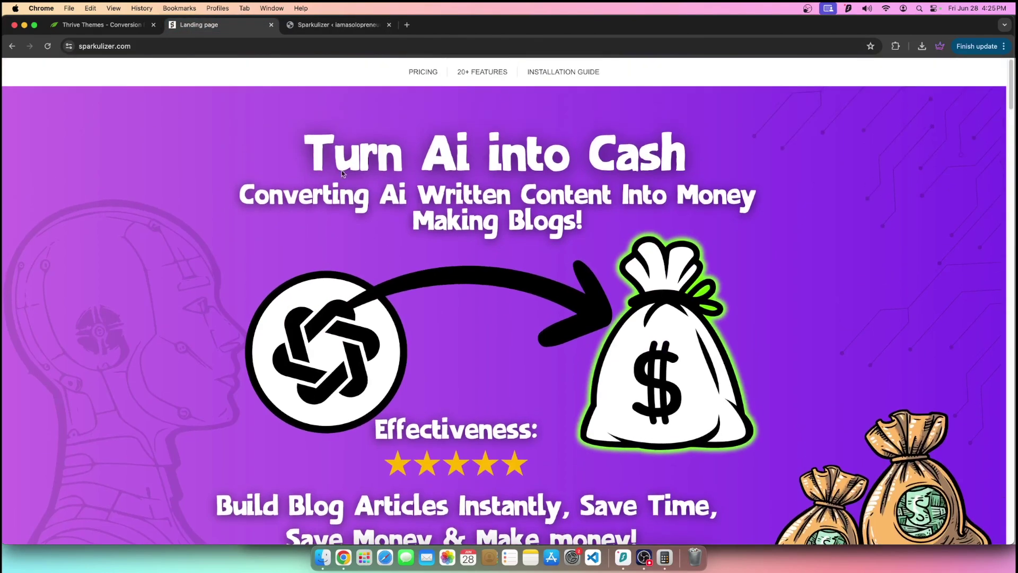
{"action": "left_click", "coordinate": [316, 32]}
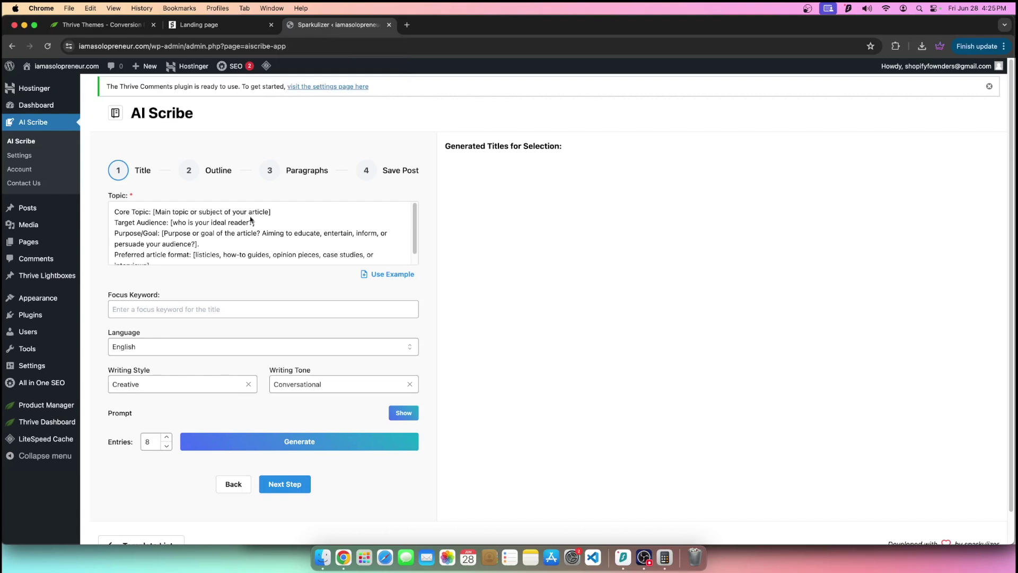
{"action": "scroll", "coordinate": [477, 348], "scroll_direction": "down", "scroll_amount": 2}
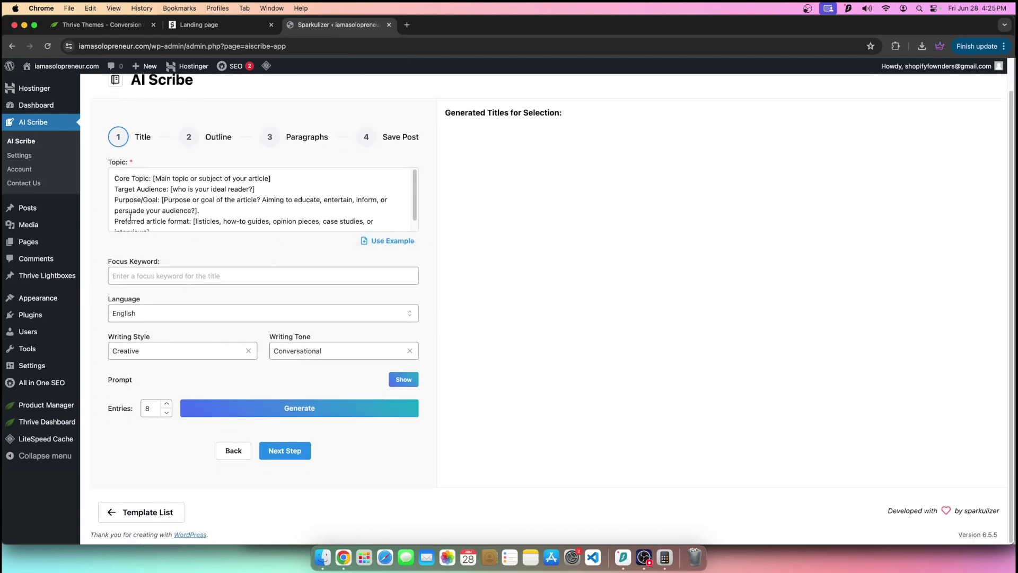
- Open the WordPress dashboard home and move the WordPress Events and News box into the empty fourth column
{"action": "left_click", "coordinate": [37, 105]}
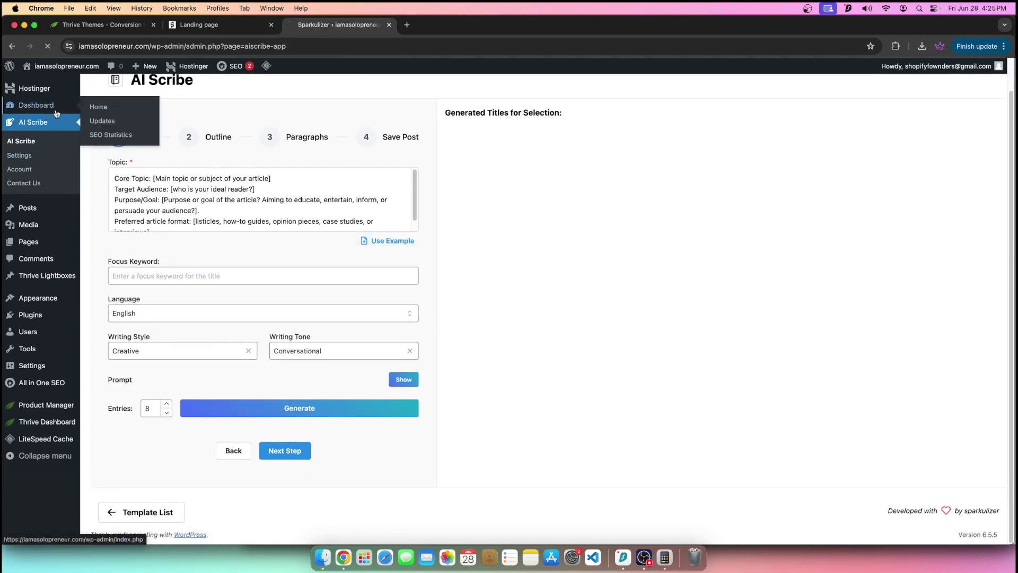
{"action": "scroll", "coordinate": [234, 300], "scroll_direction": "down", "scroll_amount": 4}
{"action": "scroll", "coordinate": [370, 250], "scroll_direction": "down", "scroll_amount": 5}
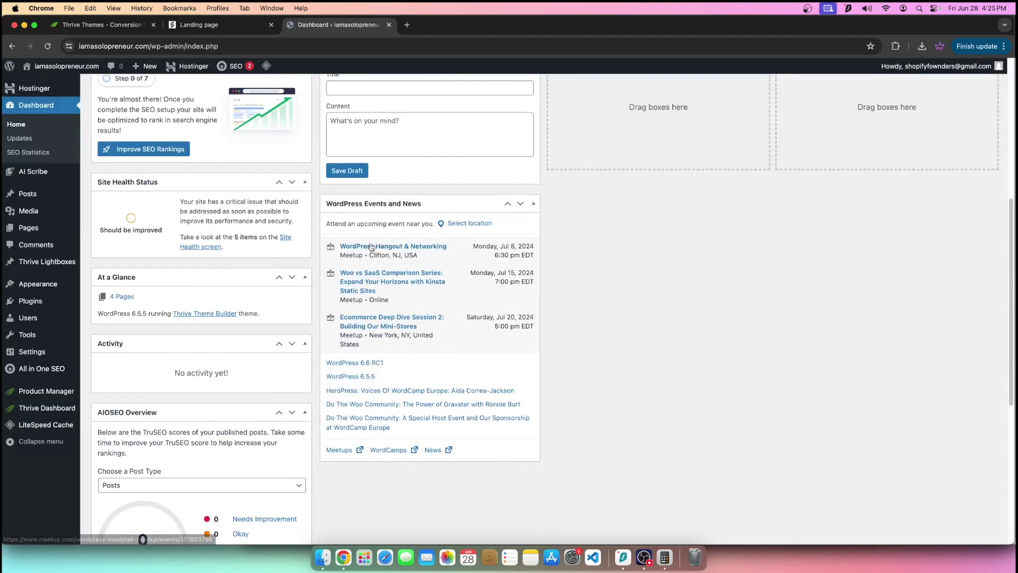
{"action": "scroll", "coordinate": [370, 250], "scroll_direction": "up", "scroll_amount": 4}
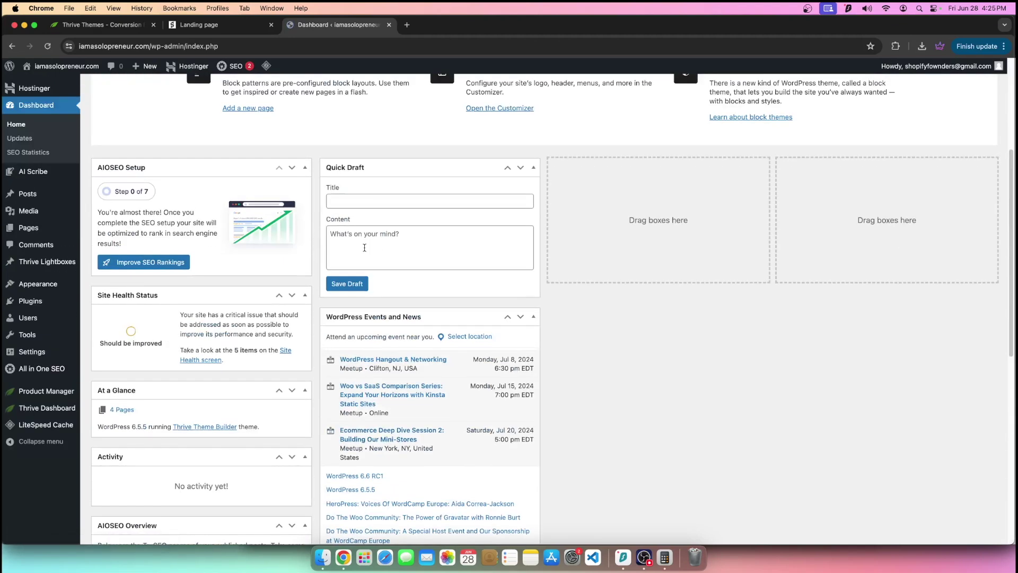
{"action": "scroll", "coordinate": [370, 250], "scroll_direction": "up", "scroll_amount": 3}
{"action": "scroll", "coordinate": [345, 264], "scroll_direction": "down", "scroll_amount": 2}
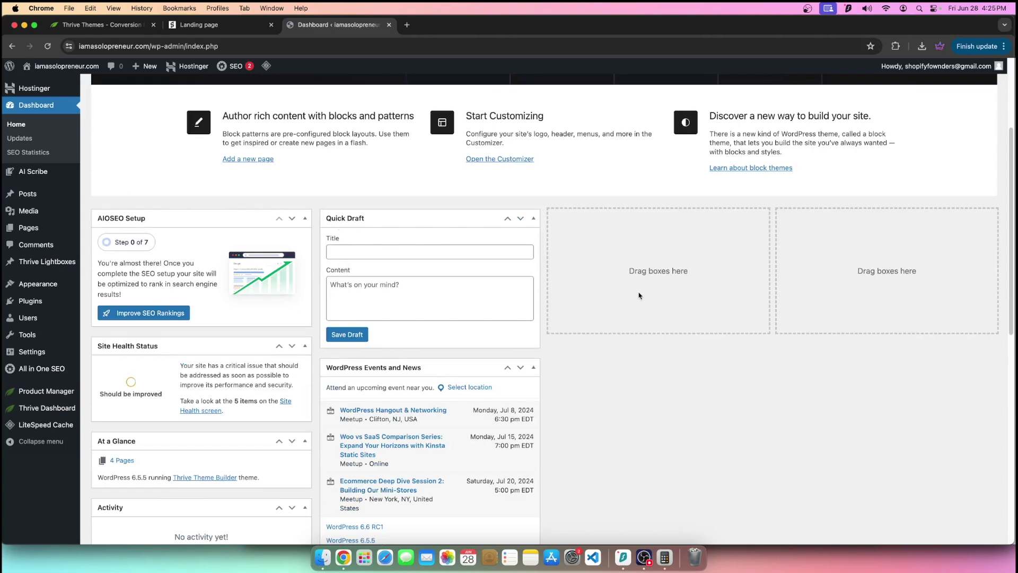
{"action": "left_click_drag", "start_coordinate": [445, 365], "coordinate": [902, 228]}
{"action": "scroll", "coordinate": [505, 337], "scroll_direction": "down", "scroll_amount": 3}
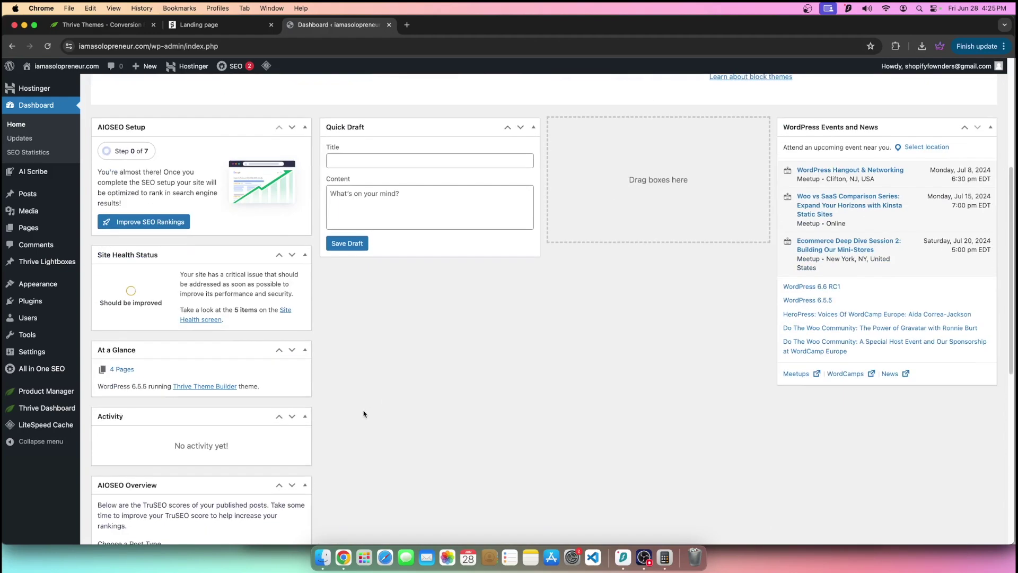
{"action": "scroll", "coordinate": [315, 396], "scroll_direction": "up", "scroll_amount": 5}
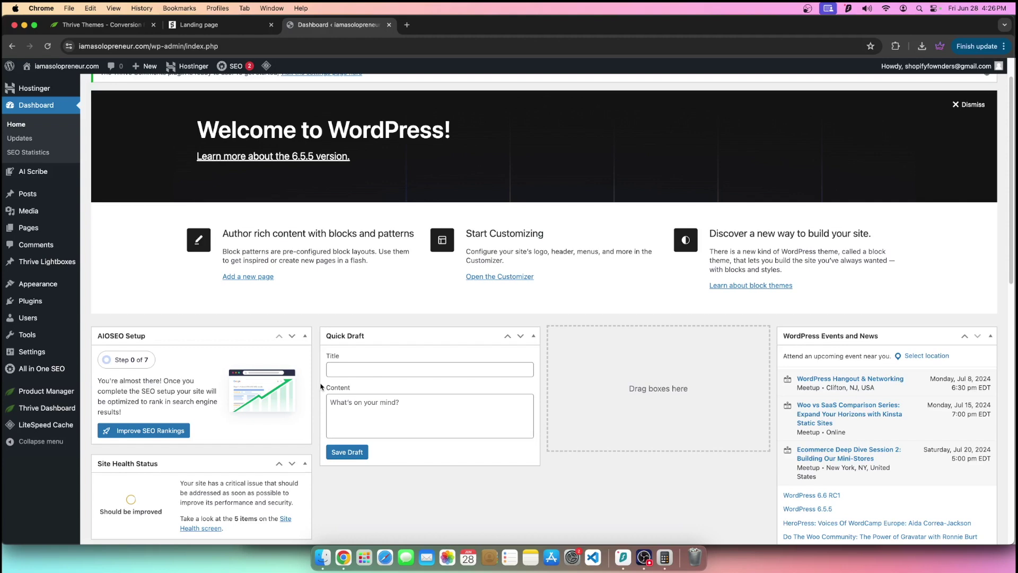
- Open the post "The Best Countries For American Citizen Digital Nomads To Live For A Low Cost!" for editing and show its AI Scribe templates
{"action": "left_click", "coordinate": [644, 557]}
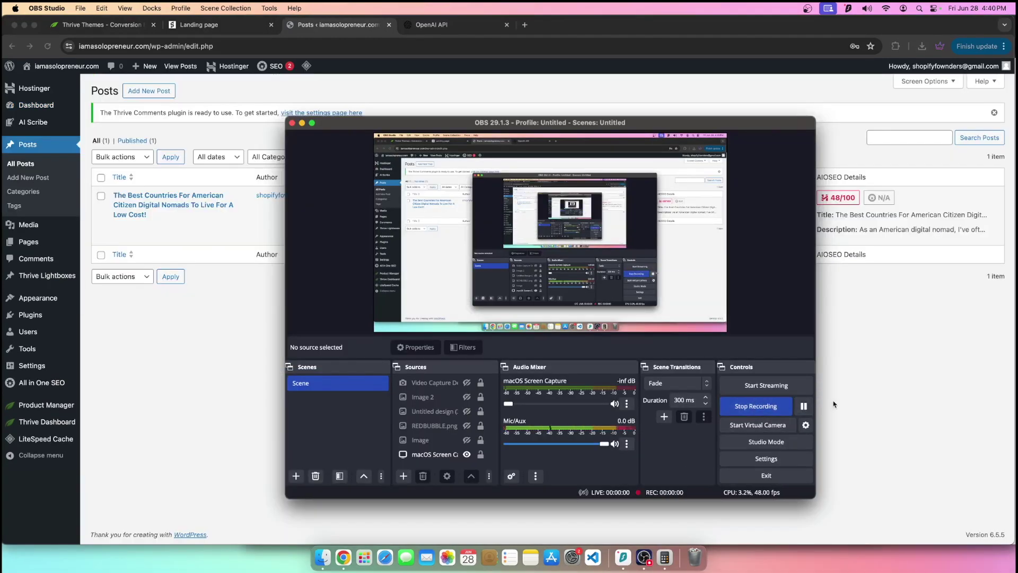
{"action": "left_click", "coordinate": [146, 231]}
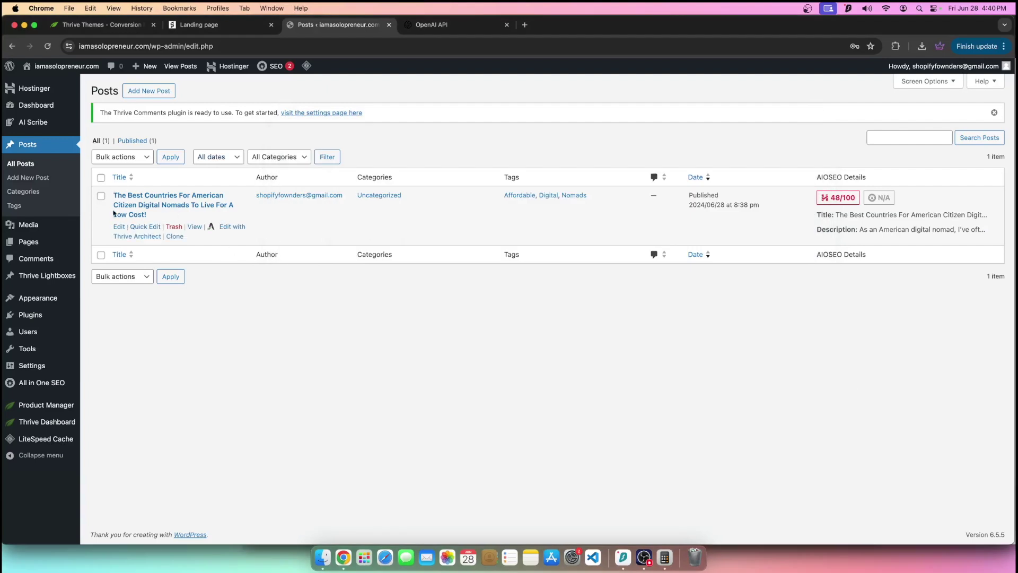
{"action": "left_click", "coordinate": [119, 227]}
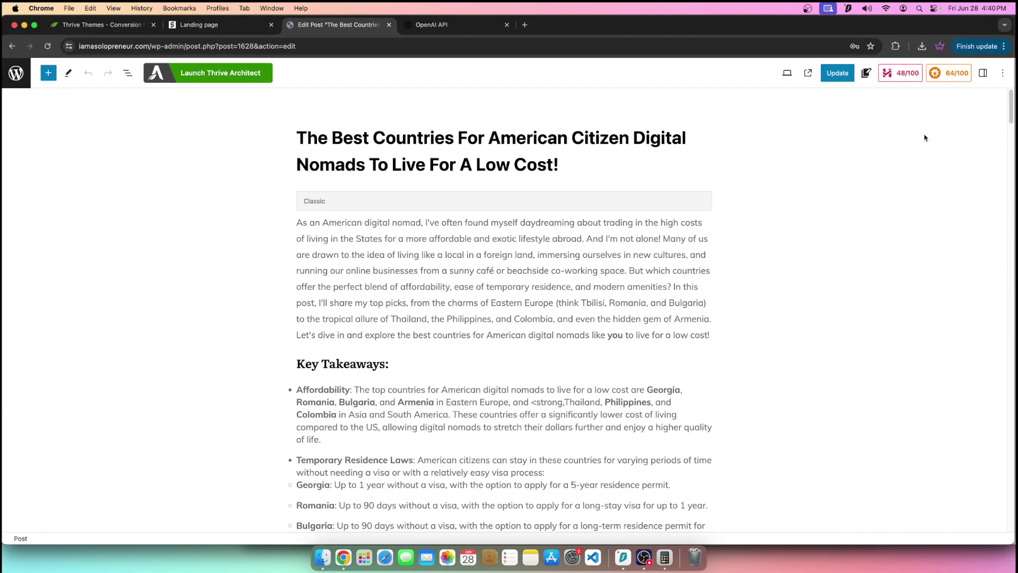
{"action": "left_click", "coordinate": [866, 72]}
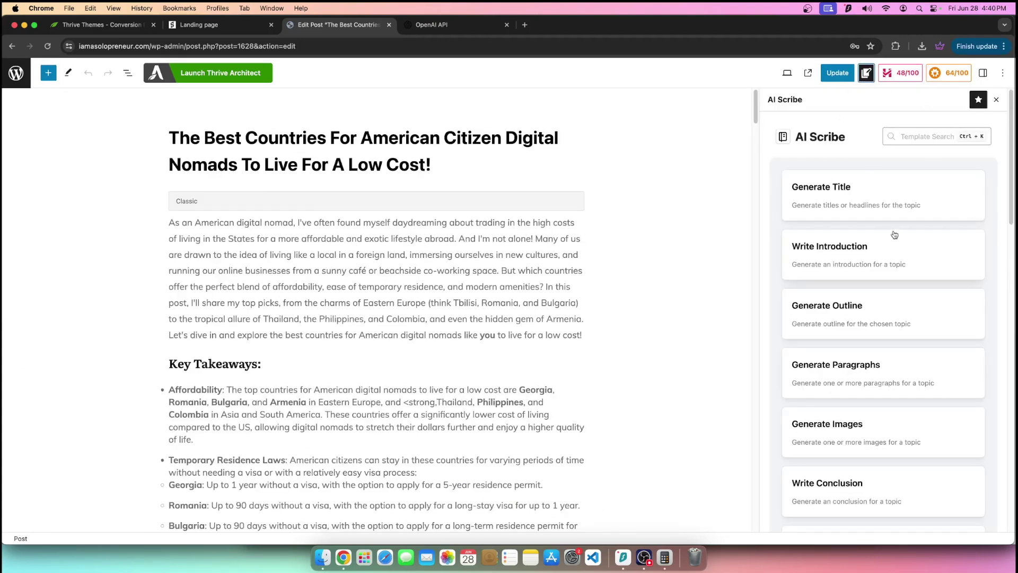
- Look over the WordPress AI Writer section of the Sparkulizer landing page and return to the post editor
{"action": "left_click", "coordinate": [239, 28]}
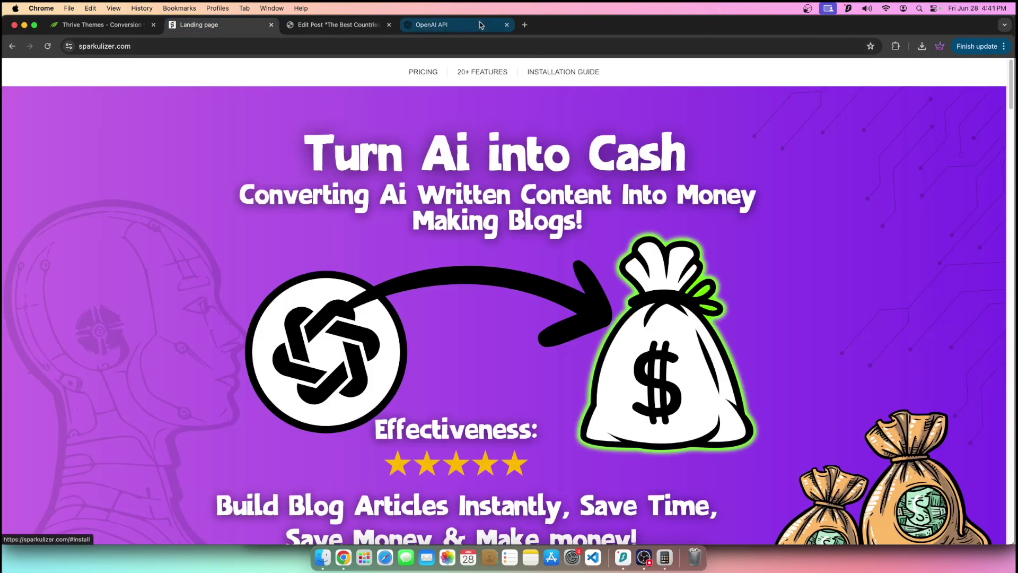
{"action": "scroll", "coordinate": [483, 184], "scroll_direction": "down", "scroll_amount": 15}
{"action": "scroll", "coordinate": [483, 183], "scroll_direction": "down", "scroll_amount": 2}
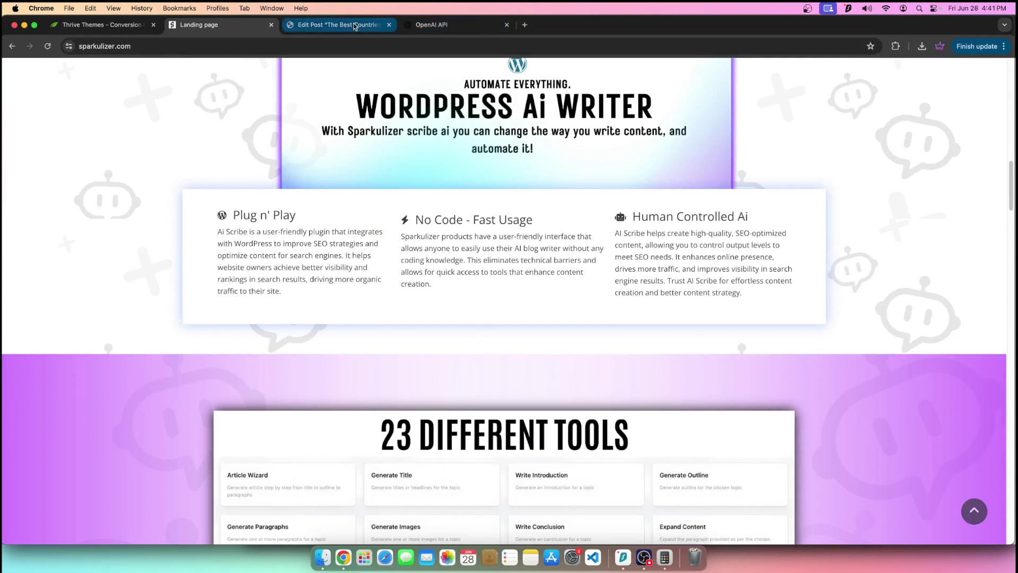
{"action": "left_click", "coordinate": [334, 25]}
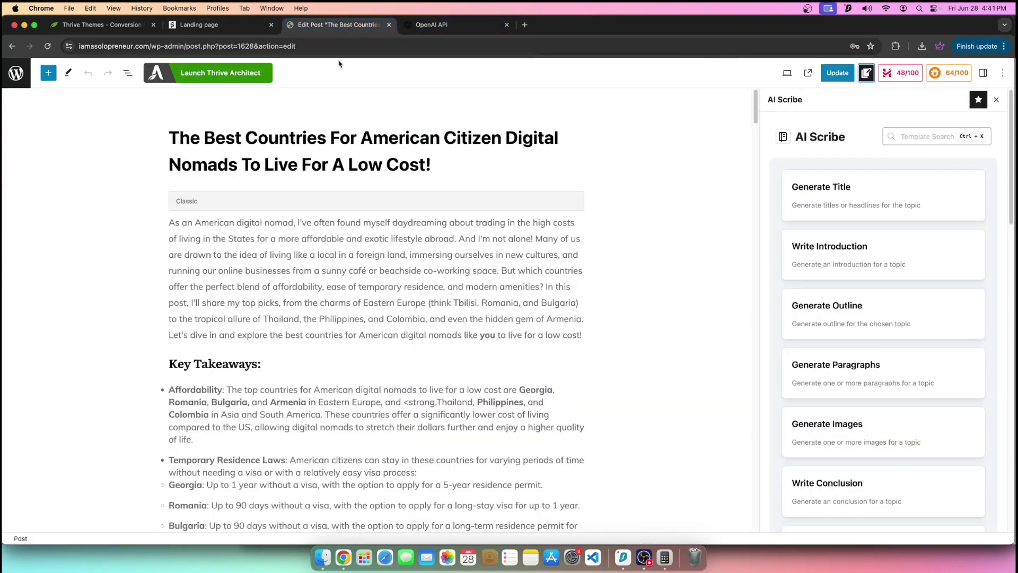
- Leave the post editor, open the AI Scribe settings and paste the OpenAI API key
{"action": "left_click", "coordinate": [24, 78]}
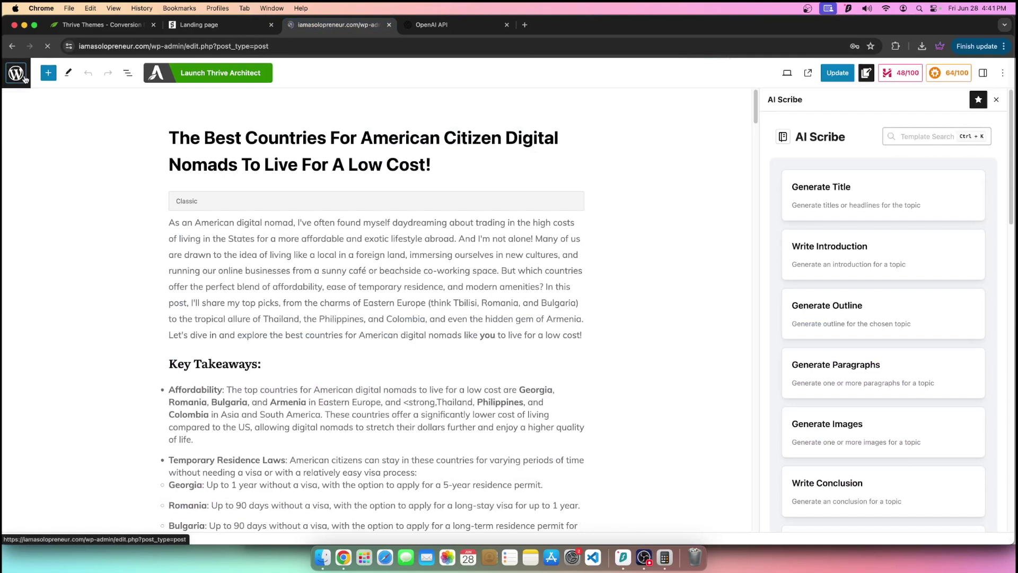
{"action": "left_click", "coordinate": [30, 123]}
{"action": "left_click", "coordinate": [17, 154]}
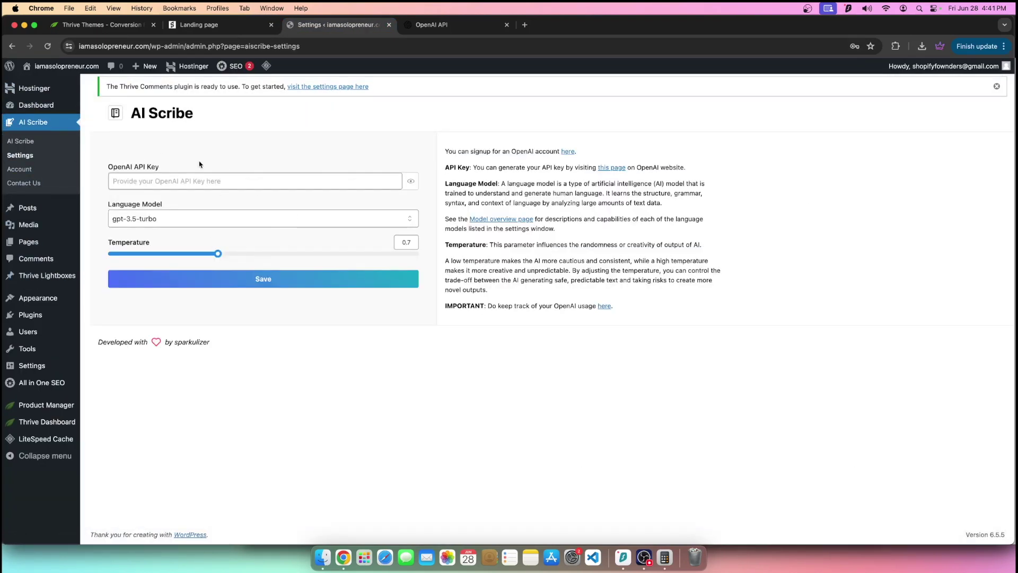
{"action": "left_click", "coordinate": [193, 180]}
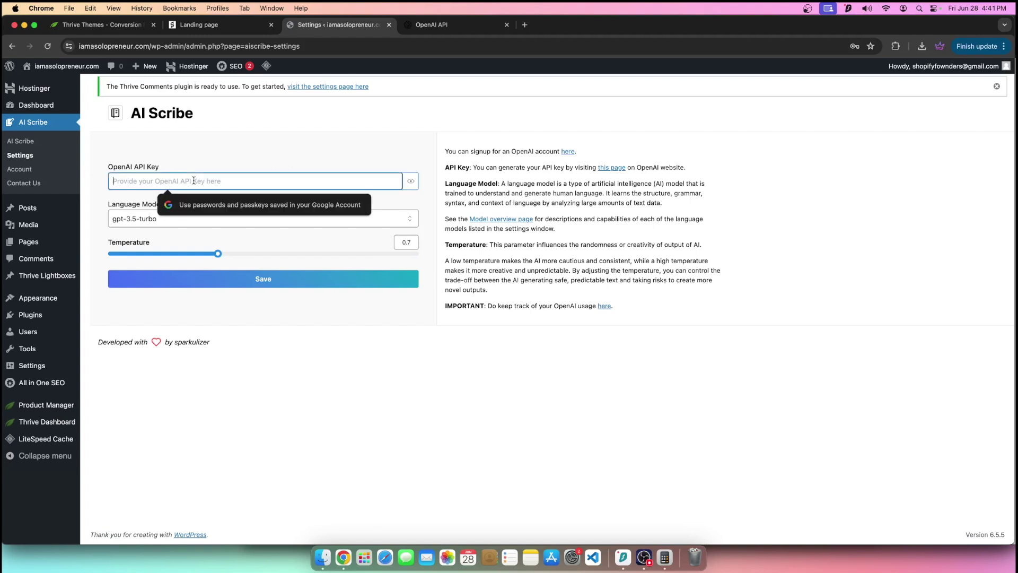
{"action": "right_click", "coordinate": [193, 181]}
{"action": "left_click", "coordinate": [233, 278]}
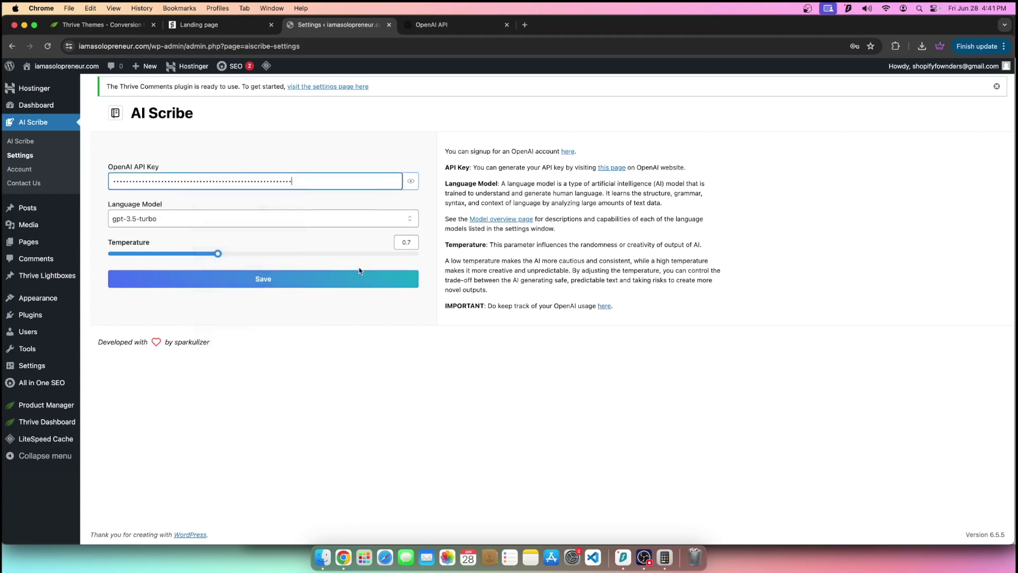
- Set the AI Scribe temperature to 0.9, save the settings and reload the page
{"action": "left_click_drag", "start_coordinate": [217, 254], "coordinate": [247, 255]}
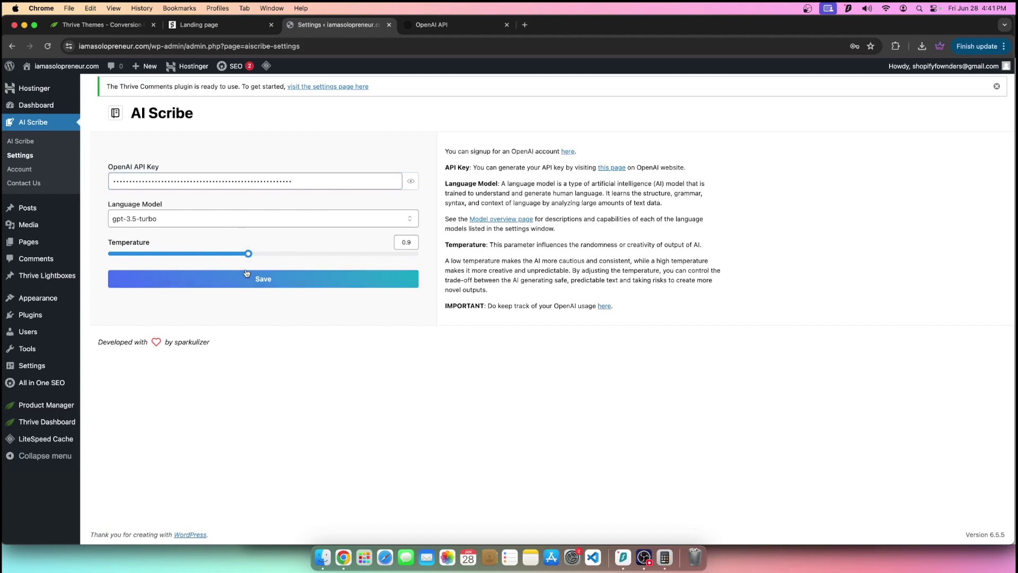
{"action": "left_click", "coordinate": [283, 287]}
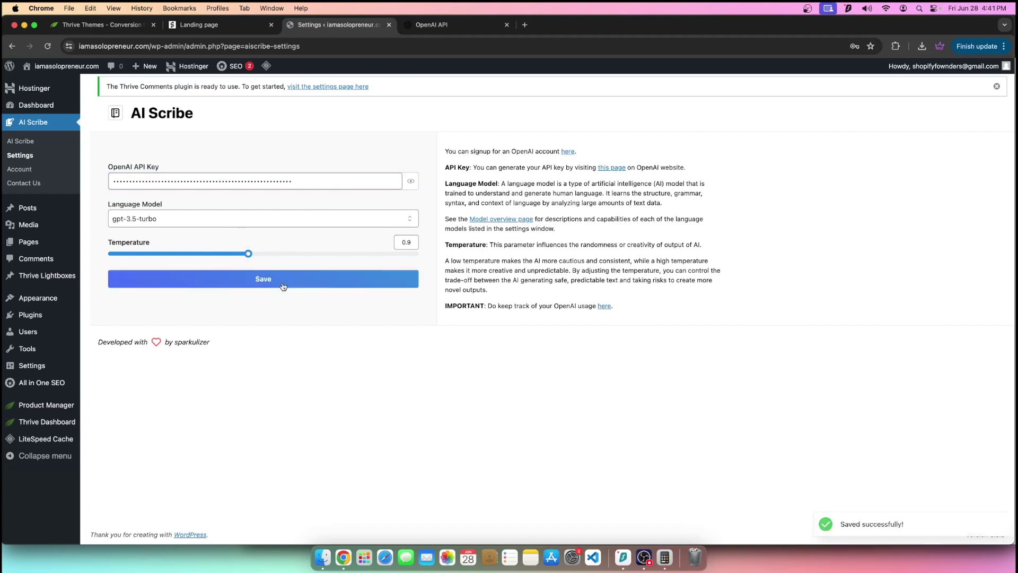
{"action": "right_click", "coordinate": [762, 247]}
{"action": "left_click", "coordinate": [780, 275]}
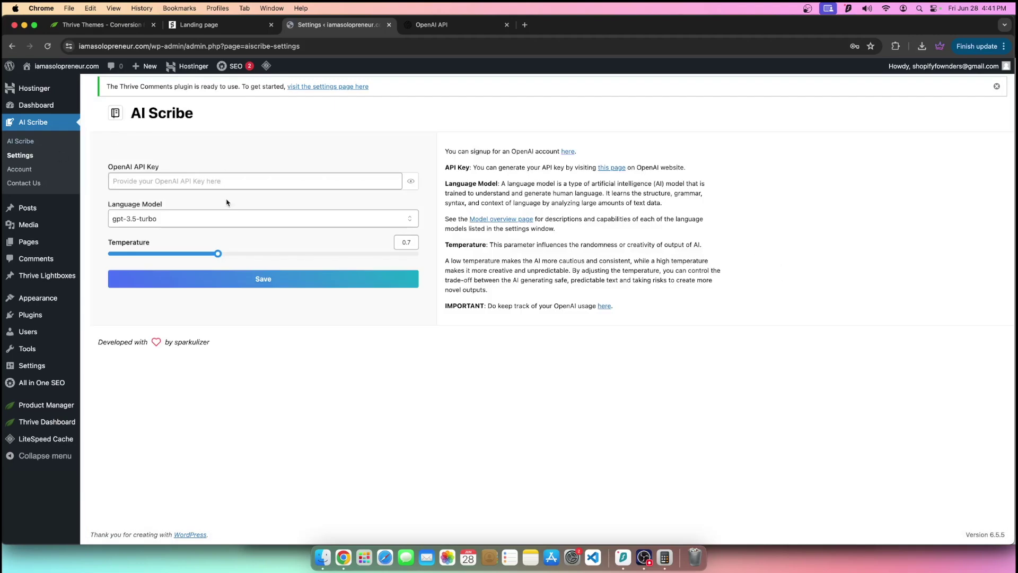
- View the Article Wizard among the AI Scribe templates, and reopen the digital nomads post for editing
{"action": "left_click", "coordinate": [28, 142]}
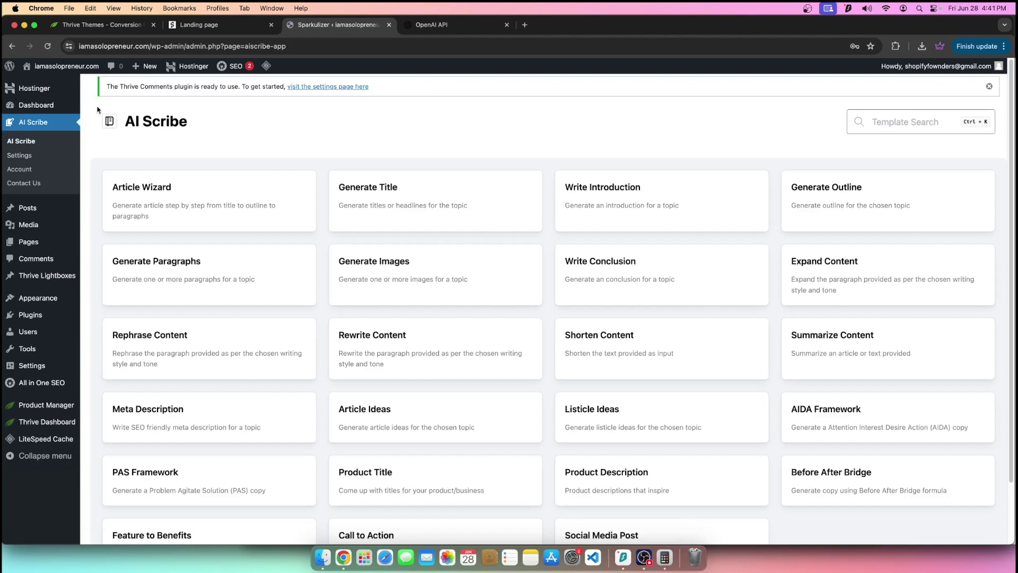
{"action": "left_click", "coordinate": [200, 194]}
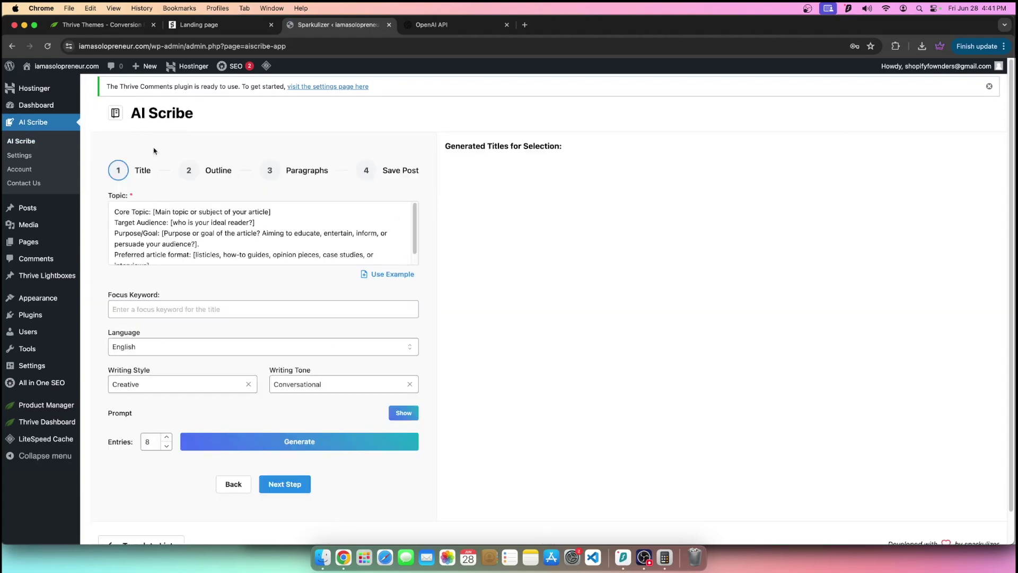
{"action": "left_click", "coordinate": [28, 208]}
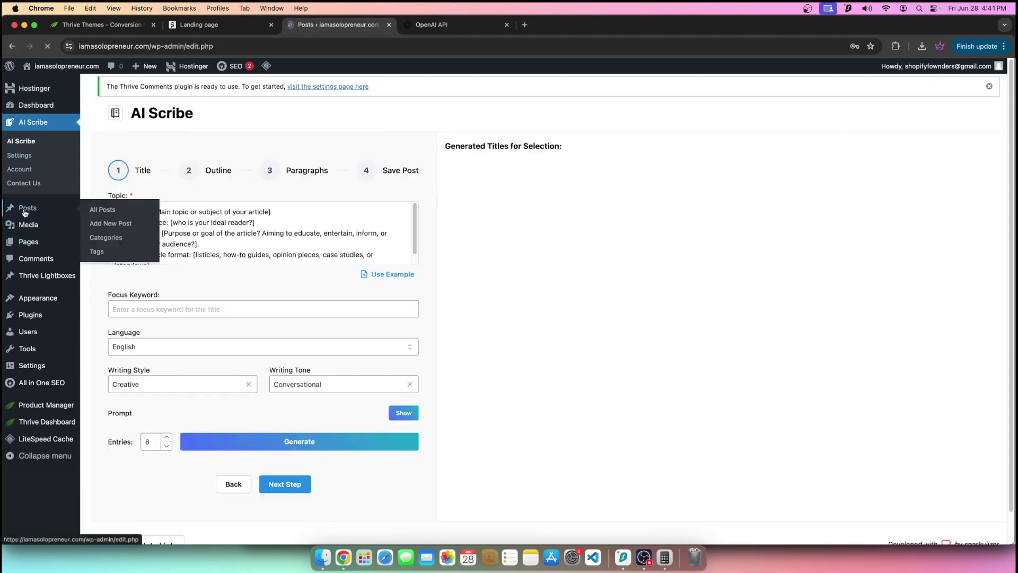
{"action": "left_click", "coordinate": [119, 226]}
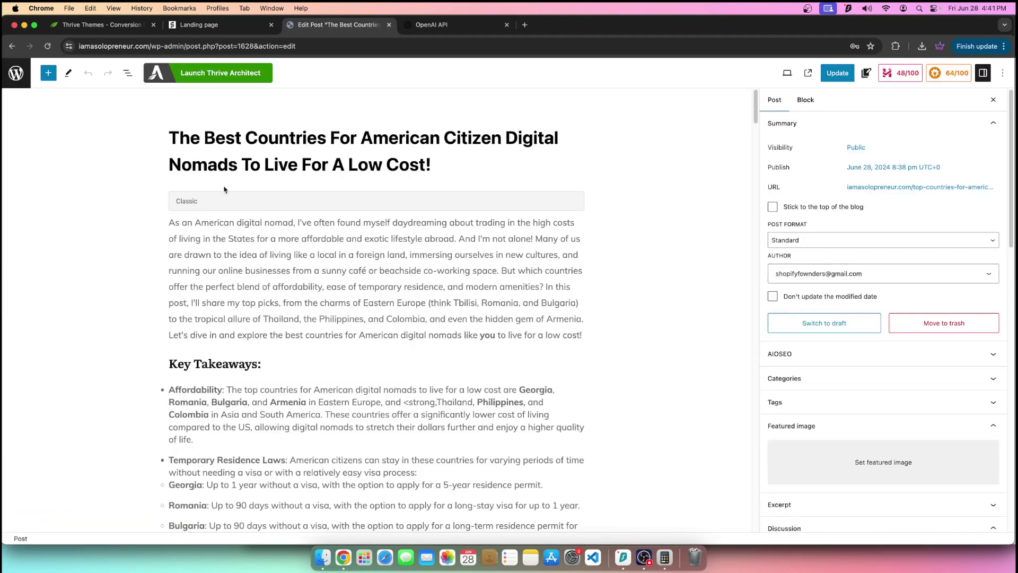
- Skim the digital nomads post through its country sections and return to its title
{"action": "scroll", "coordinate": [241, 192], "scroll_direction": "down", "scroll_amount": 20}
{"action": "scroll", "coordinate": [241, 192], "scroll_direction": "down", "scroll_amount": 20}
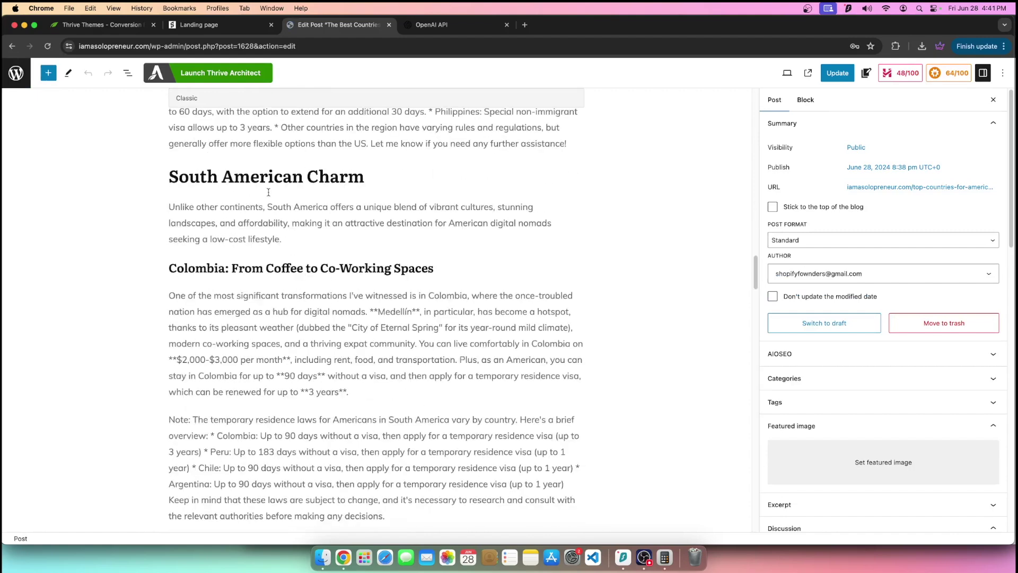
{"action": "scroll", "coordinate": [355, 198], "scroll_direction": "down", "scroll_amount": 15}
{"action": "scroll", "coordinate": [345, 187], "scroll_direction": "up", "scroll_amount": 20}
{"action": "scroll", "coordinate": [346, 188], "scroll_direction": "up", "scroll_amount": 20}
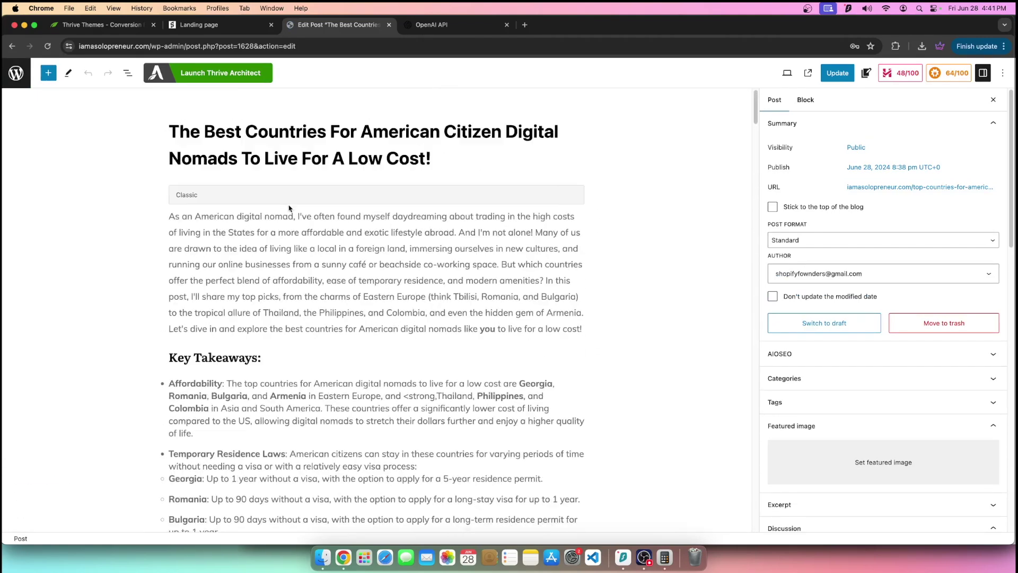
{"action": "left_click_drag", "start_coordinate": [171, 129], "coordinate": [504, 147]}
{"action": "left_click", "coordinate": [502, 141]}
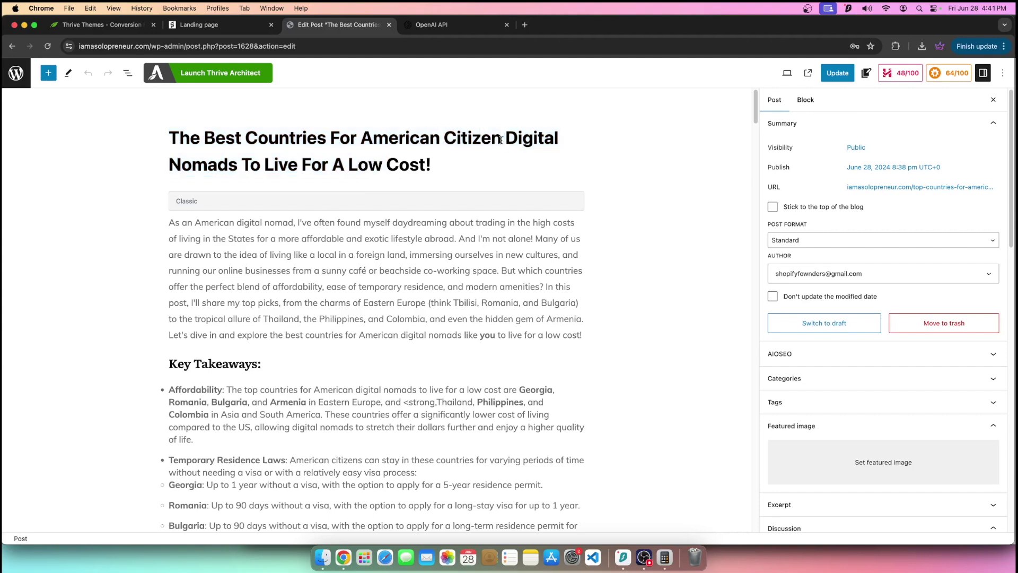
{"action": "type", "text": "s"}
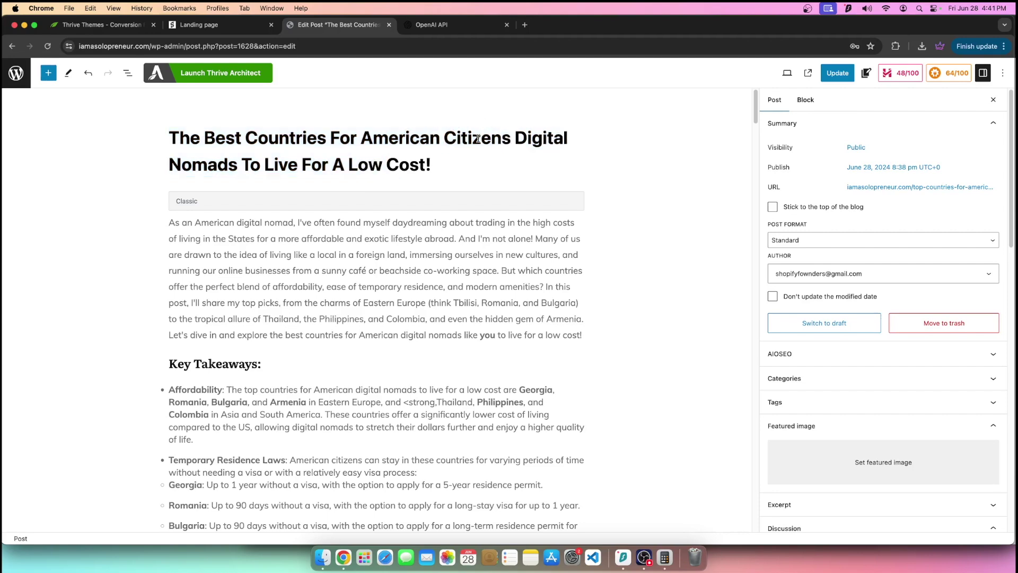
{"action": "key", "text": "BackSpace"}
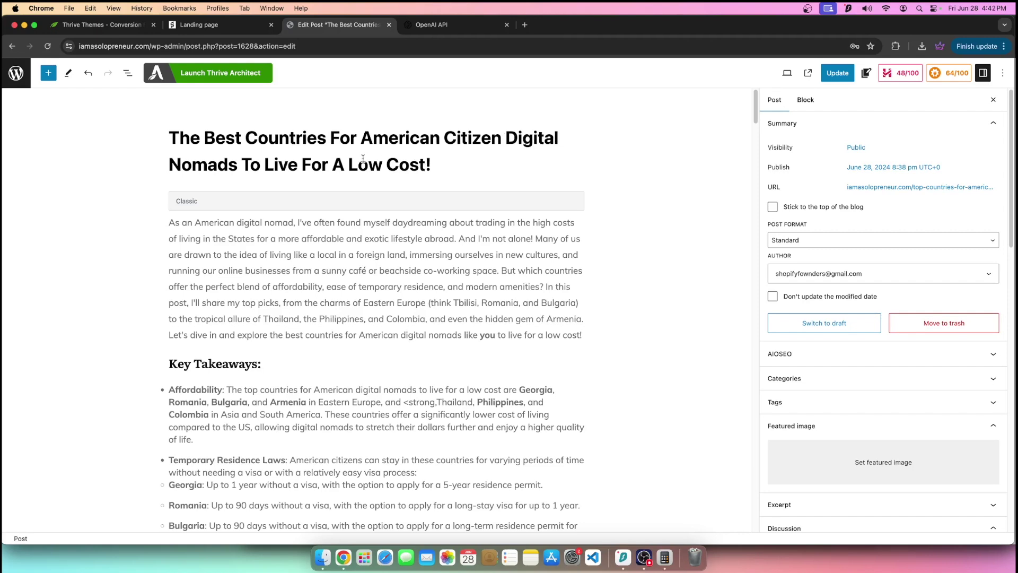
- Review the post's body from the introduction through the country recommendations and temporary residence law sections
{"action": "scroll", "coordinate": [221, 180], "scroll_direction": "down", "scroll_amount": 1}
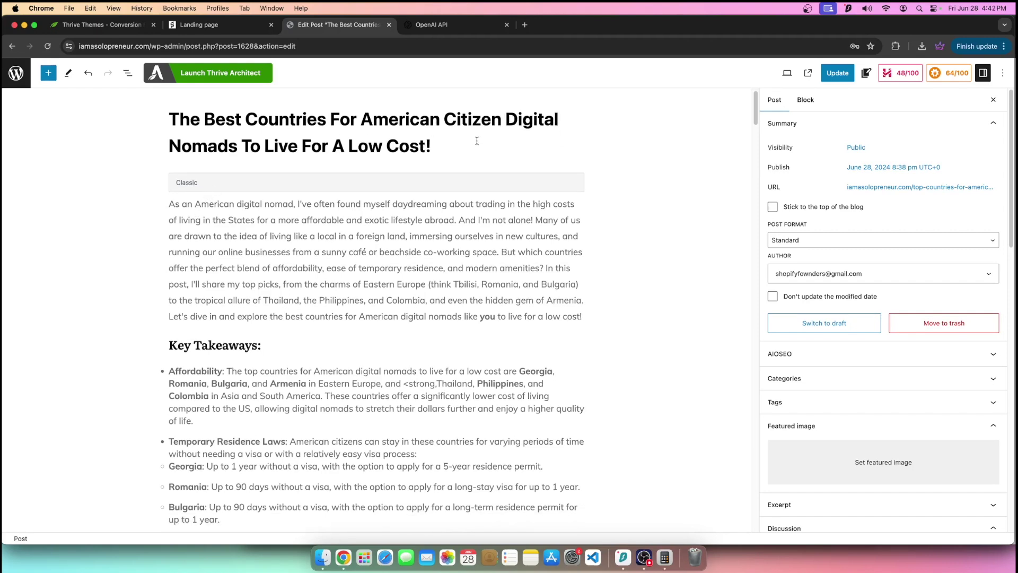
{"action": "left_click_drag", "start_coordinate": [168, 205], "coordinate": [326, 287]}
{"action": "scroll", "coordinate": [241, 227], "scroll_direction": "down", "scroll_amount": 5}
{"action": "scroll", "coordinate": [241, 227], "scroll_direction": "down", "scroll_amount": 20}
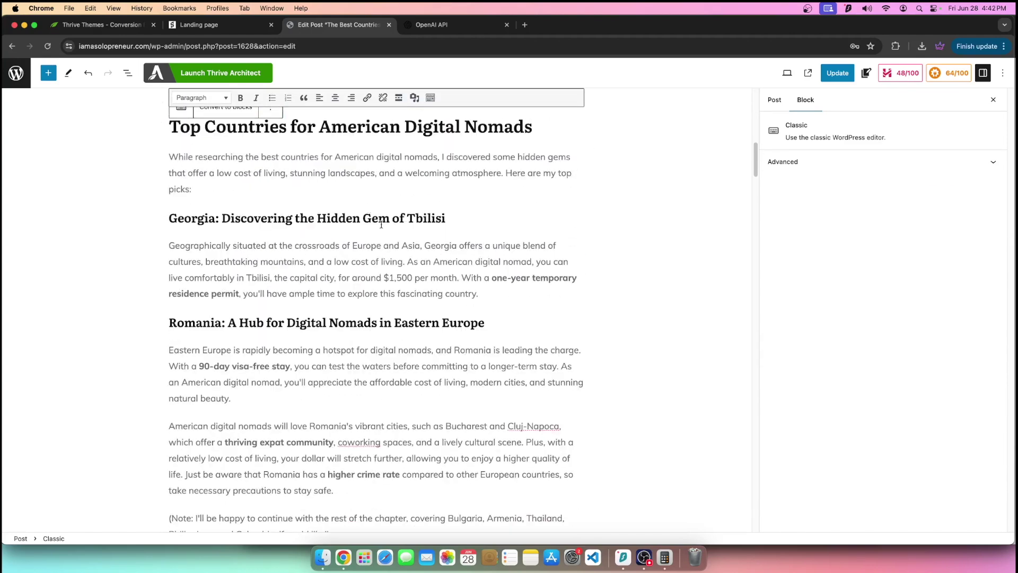
{"action": "scroll", "coordinate": [386, 248], "scroll_direction": "down", "scroll_amount": 20}
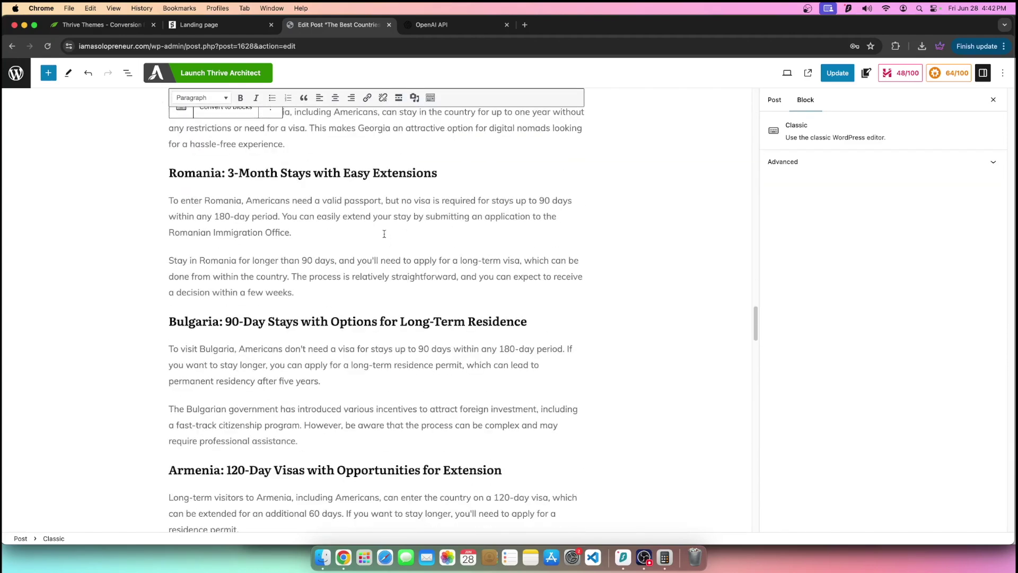
{"action": "scroll", "coordinate": [376, 324], "scroll_direction": "down", "scroll_amount": 5}
{"action": "scroll", "coordinate": [466, 271], "scroll_direction": "up", "scroll_amount": 20}
{"action": "scroll", "coordinate": [477, 260], "scroll_direction": "up", "scroll_amount": 5}
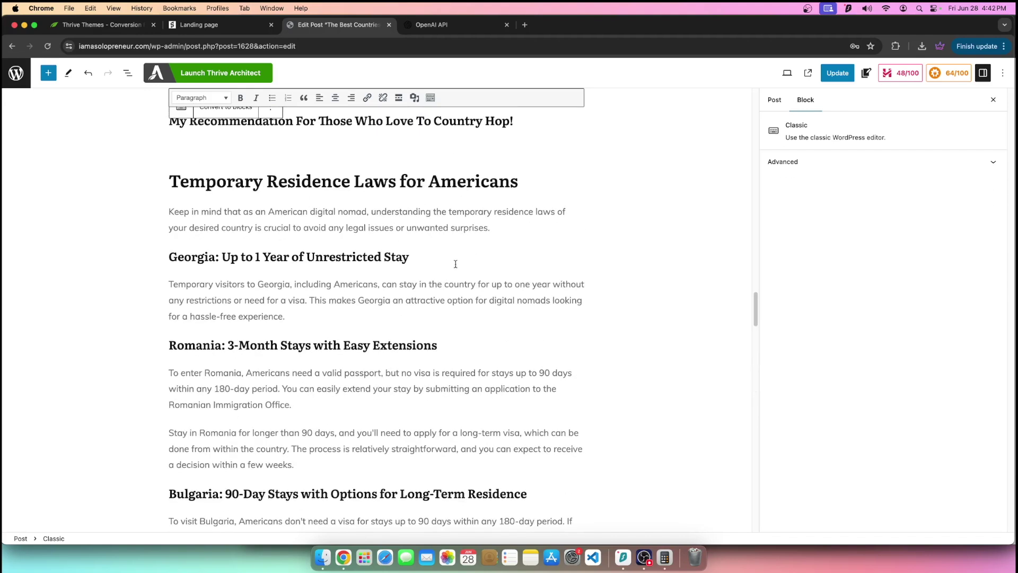
- Change "Recommendation" to "Recommendations" in the heading about those who love to country hop
{"action": "scroll", "coordinate": [227, 308], "scroll_direction": "up", "scroll_amount": 3}
{"action": "left_click", "coordinate": [179, 317]}
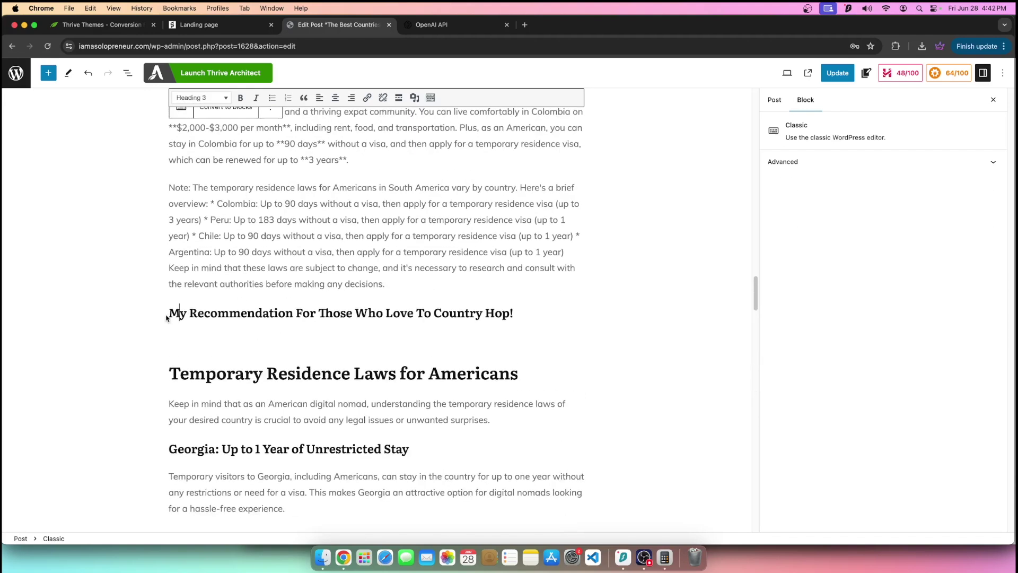
{"action": "left_click_drag", "start_coordinate": [168, 314], "coordinate": [513, 313]}
{"action": "left_click", "coordinate": [183, 313]}
{"action": "left_click_drag", "start_coordinate": [169, 313], "coordinate": [287, 313]}
{"action": "left_click", "coordinate": [295, 313]}
{"action": "type", "text": "s"}
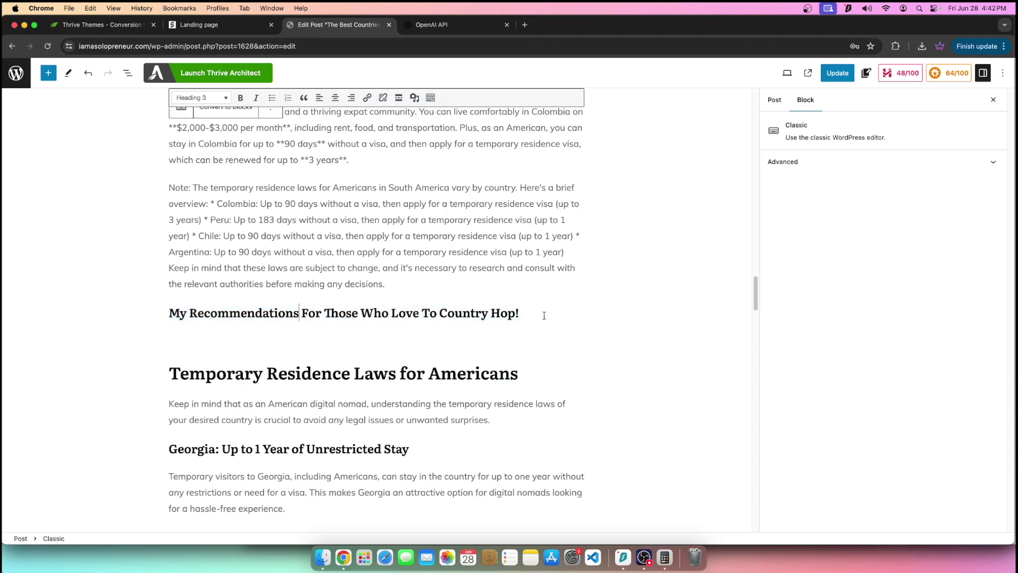
- Format the "My Recommendations For Those Who Love To Country Hop!" line as Heading 2
{"action": "left_click_drag", "start_coordinate": [520, 313], "coordinate": [151, 315]}
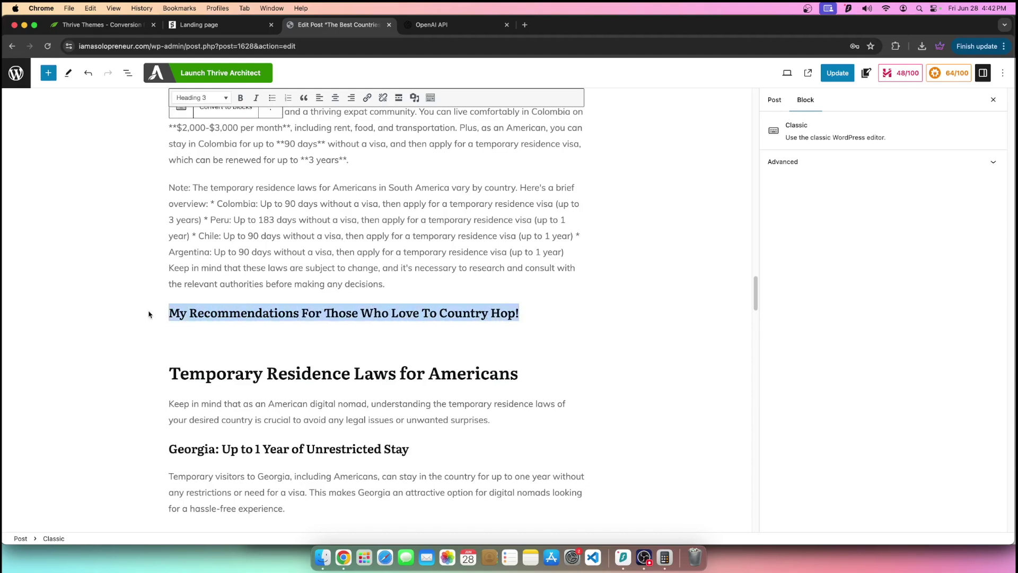
{"action": "left_click", "coordinate": [204, 99]}
{"action": "left_click", "coordinate": [199, 161]}
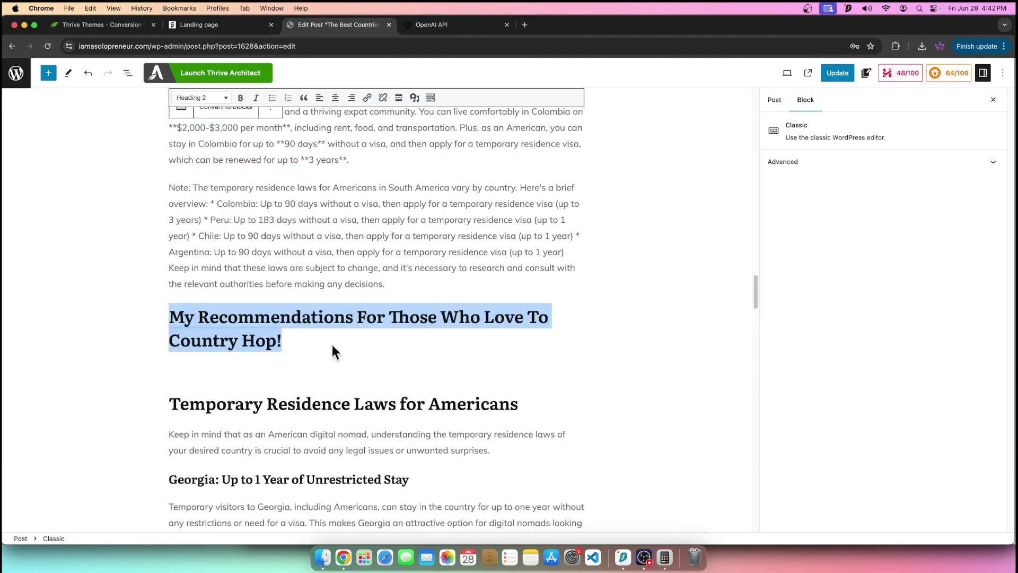
- Insert seven blank lines below the "My Recommendations For Those Who Love To Country Hop!" heading
{"action": "left_click", "coordinate": [223, 375]}
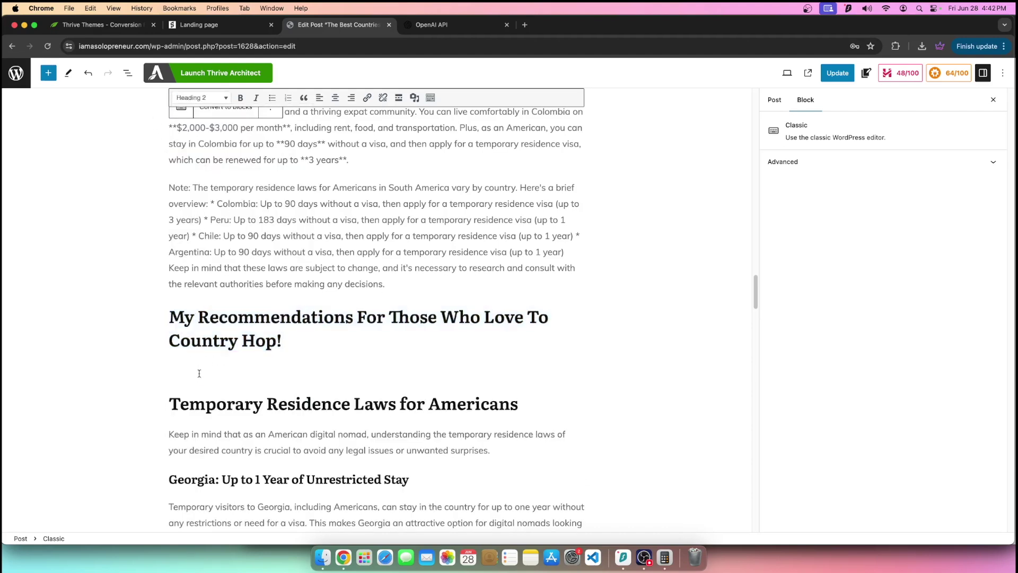
{"action": "key", "text": "Return"}
{"action": "key", "text": "Return"}
{"action": "key", "text": "Return"}
{"action": "key", "text": "Return"}
{"action": "key", "text": "Return"}
{"action": "key", "text": "Return"}
{"action": "key", "text": "Return"}
{"action": "scroll", "coordinate": [257, 309], "scroll_direction": "up", "scroll_amount": 6}
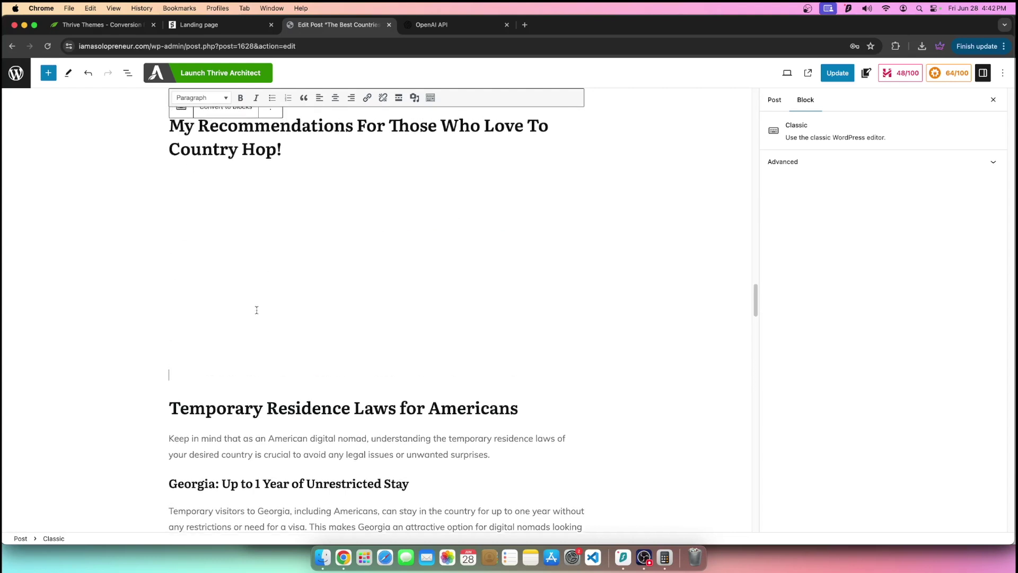
{"action": "scroll", "coordinate": [260, 289], "scroll_direction": "down", "scroll_amount": 4}
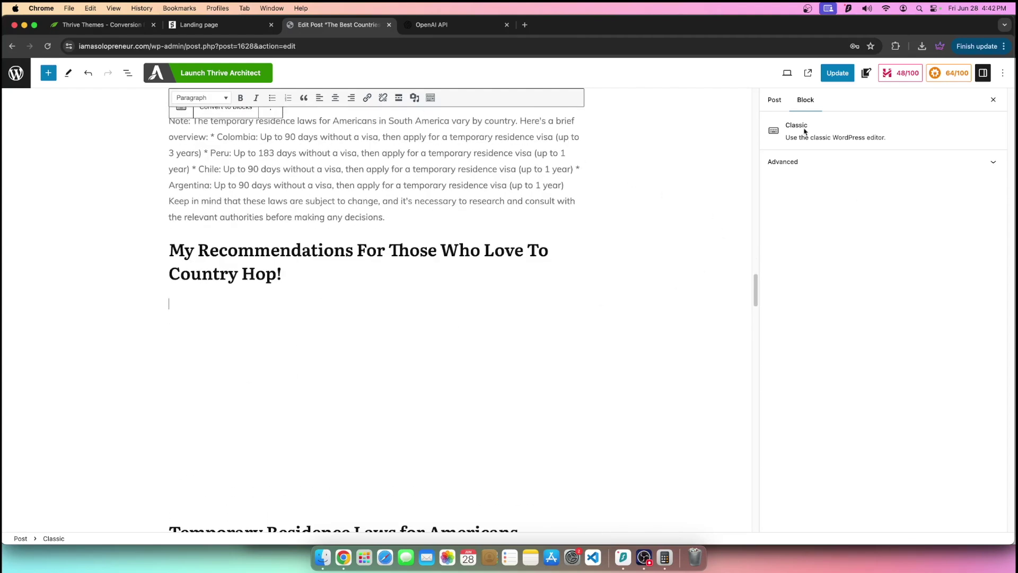
{"action": "left_click", "coordinate": [781, 103]}
{"action": "left_click", "coordinate": [806, 100]}
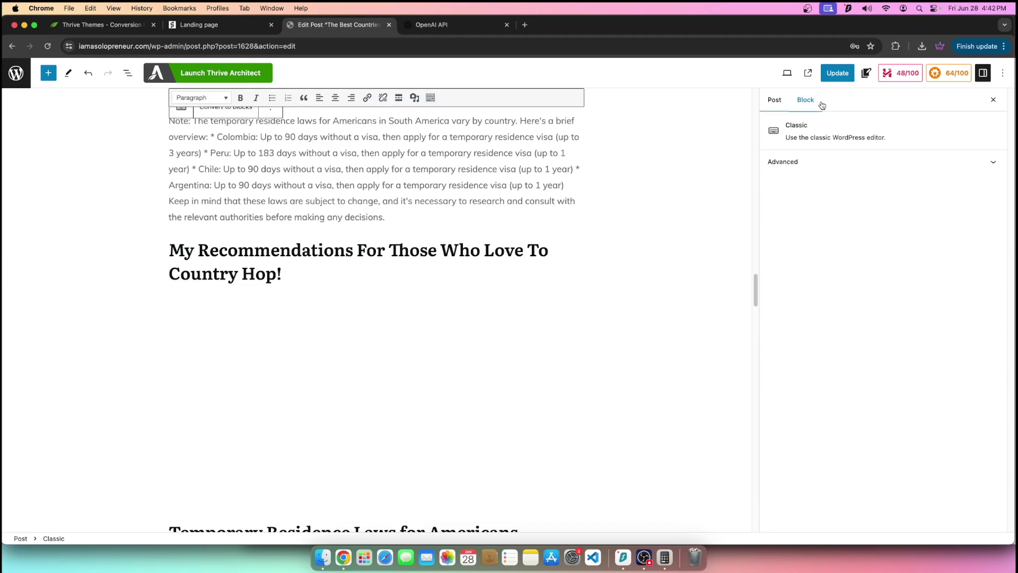
- Open the Generate Paragraphs template of AI Scribe beside the post
{"action": "left_click", "coordinate": [866, 73]}
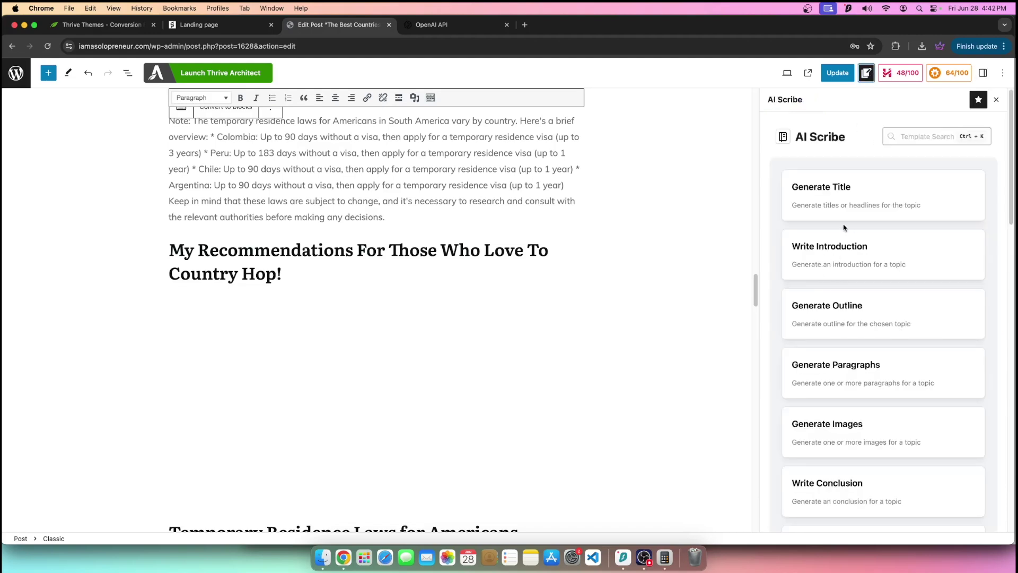
{"action": "scroll", "coordinate": [893, 240], "scroll_direction": "down", "scroll_amount": 3}
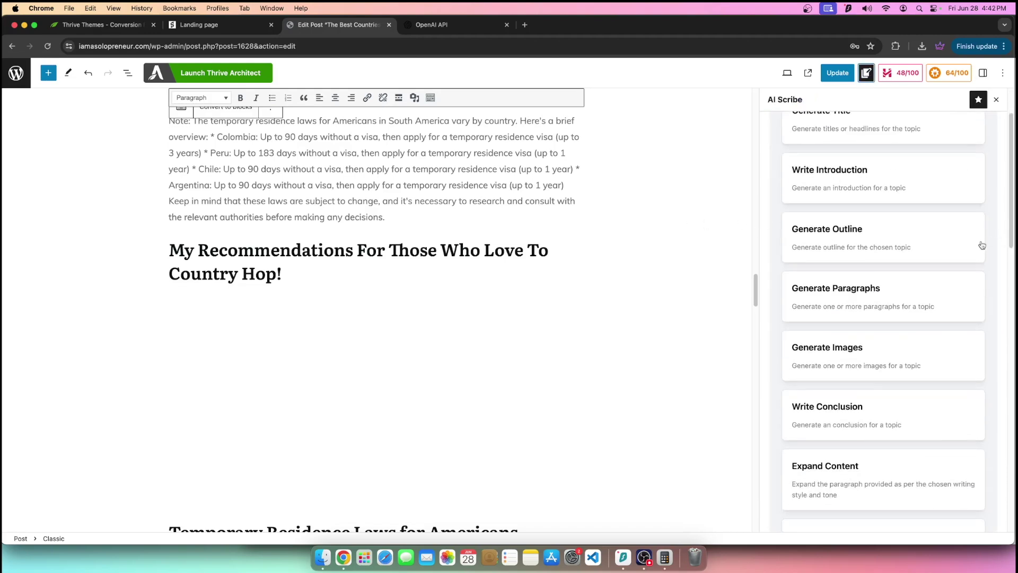
{"action": "left_click", "coordinate": [863, 304]}
{"action": "scroll", "coordinate": [822, 280], "scroll_direction": "down", "scroll_amount": 1}
{"action": "scroll", "coordinate": [854, 263], "scroll_direction": "up", "scroll_amount": 1}
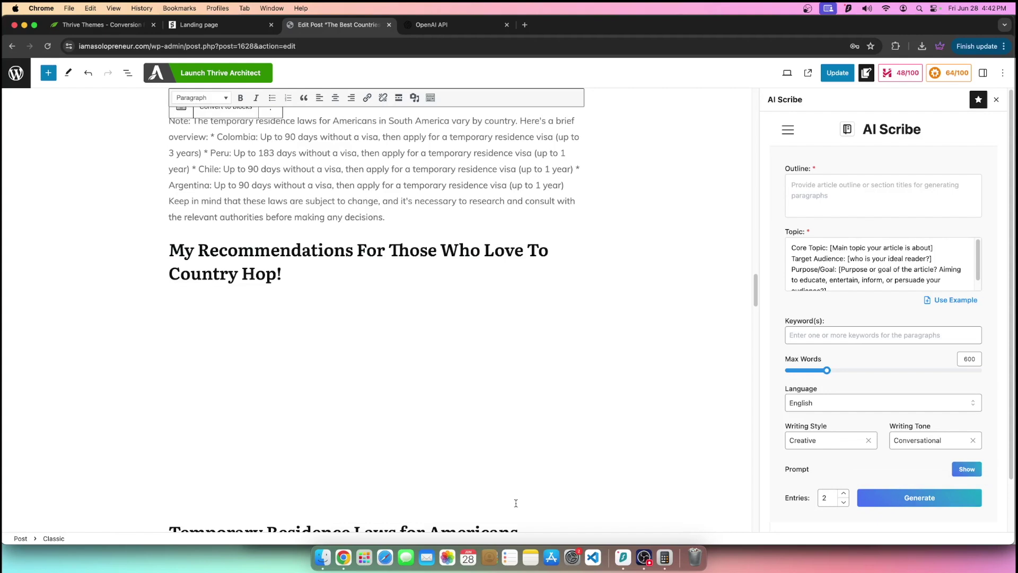
- Begin the outline with "Write a recommendation to readers who are looking to country hop and suggest a 3 month in each country keeping in mind the"
{"action": "scroll", "coordinate": [293, 334], "scroll_direction": "up", "scroll_amount": 8}
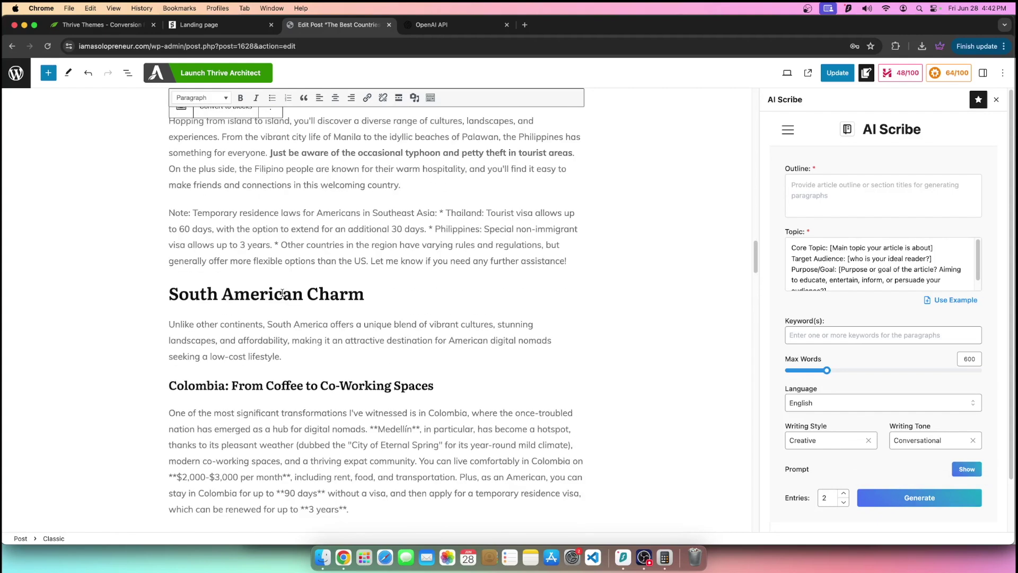
{"action": "scroll", "coordinate": [282, 293], "scroll_direction": "down", "scroll_amount": 7}
{"action": "left_click", "coordinate": [827, 194]}
{"action": "type", "text": "W"}
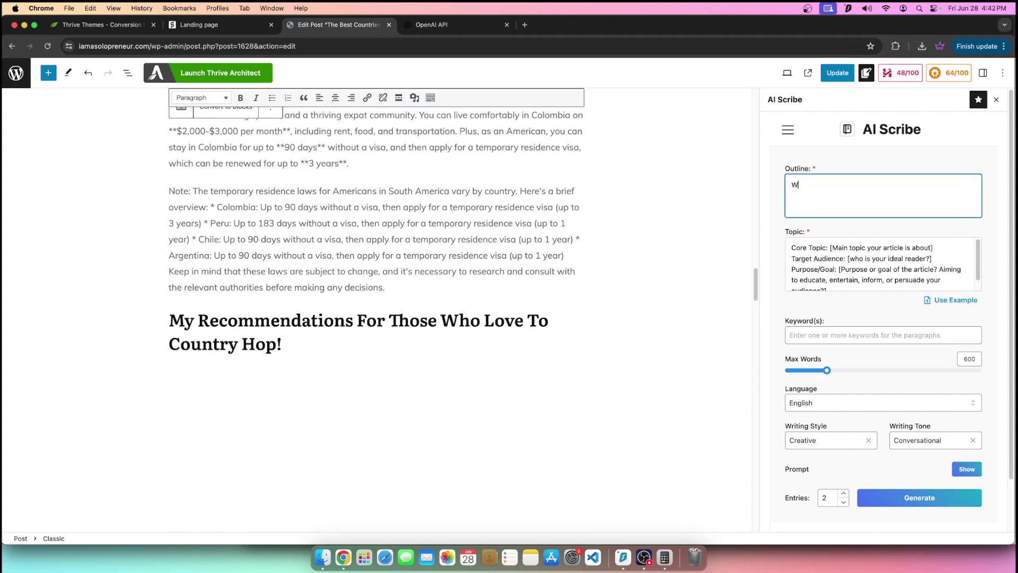
{"action": "type", "text": "rite a recomm"}
{"action": "type", "text": "are lppl"}
{"action": "key", "text": "BackSpace"}
{"action": "key", "text": "BackSpace"}
{"action": "key", "text": "BackSpace"}
{"action": "type", "text": "ooking to country hop and sugges"}
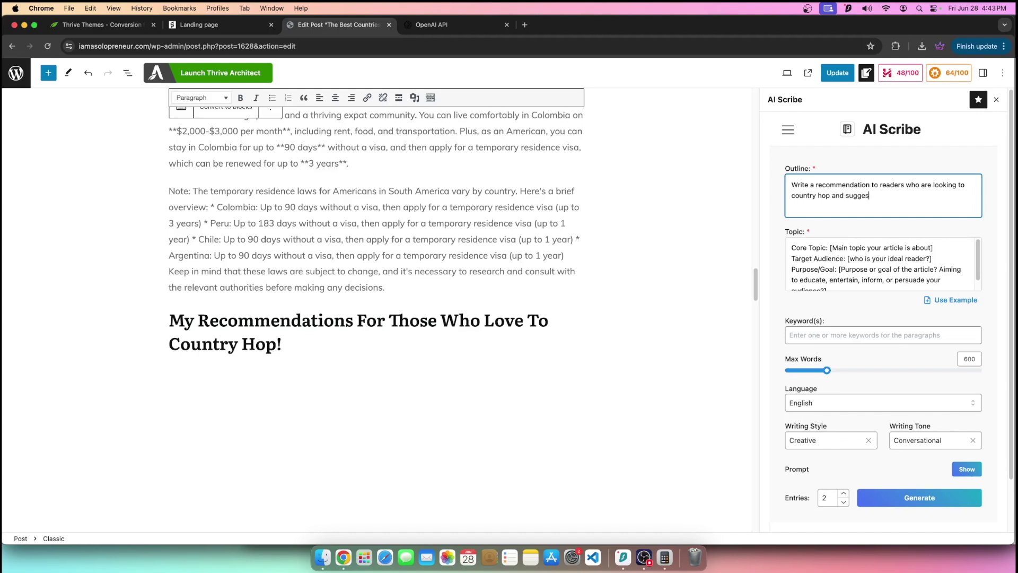
{"action": "type", "text": "t a 3 mnonth in each country keeping in mind the schen"}
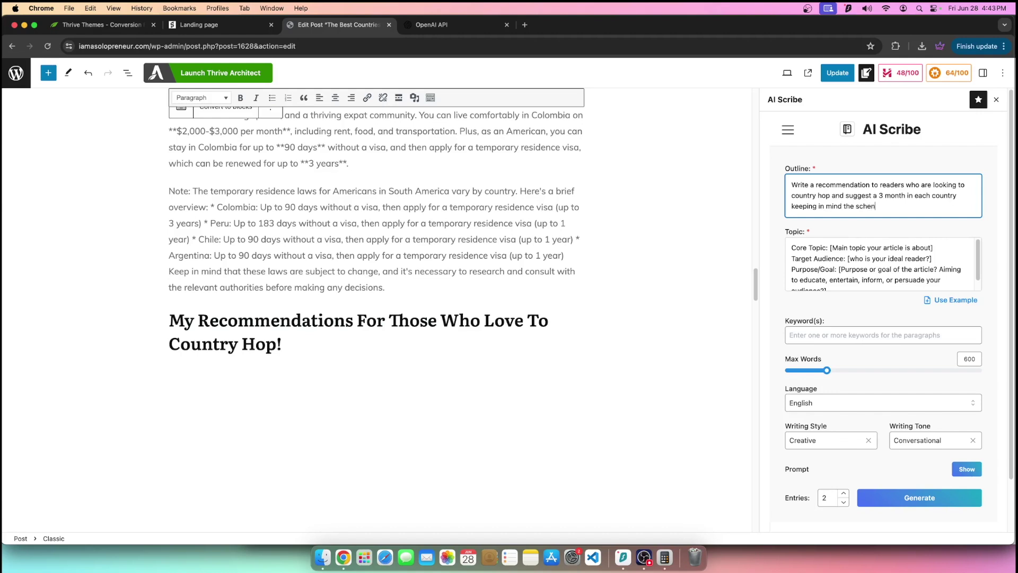
- Continue the outline with the Schengen zone requirements of "Romania Bulgaria Georgia Thailand Armenia"
{"action": "type", "text": "gan zone requre"}
{"action": "type", "text": "mnts of Romaniua"}
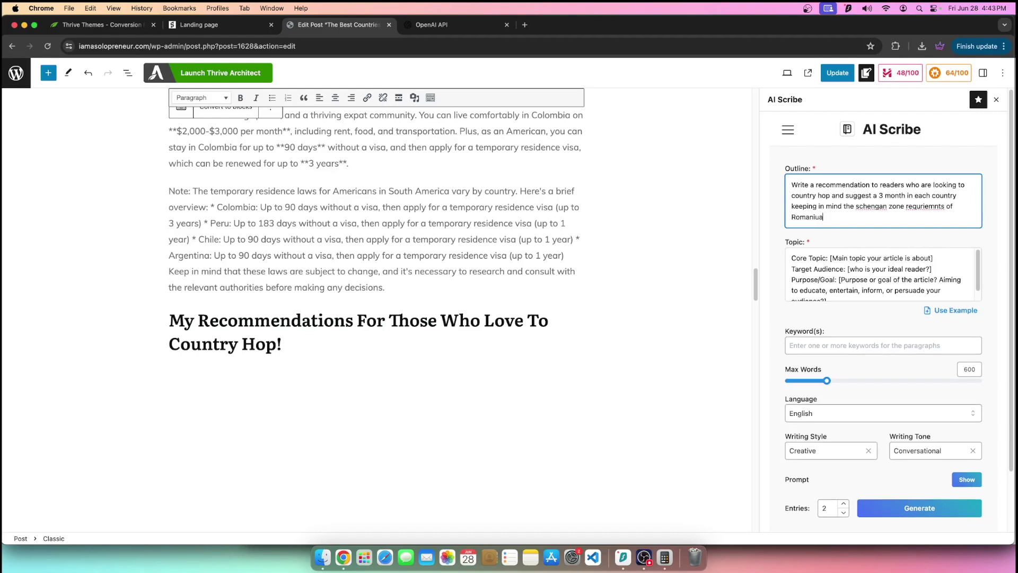
{"action": "key", "text": "BackSpace"}
{"action": "key", "text": "BackSpace"}
{"action": "type", "text": "a Bulgaria"}
{"action": "type", "text": "Ger"}
{"action": "key", "text": "BackSpace"}
{"action": "type", "text": "orgia"}
{"action": "type", "text": " Et"}
{"action": "key", "text": "BackSpace"}
{"action": "key", "text": "BackSpace"}
{"action": "type", "text": "Thailand"}
{"action": "scroll", "coordinate": [288, 236], "scroll_direction": "up", "scroll_amount": 20}
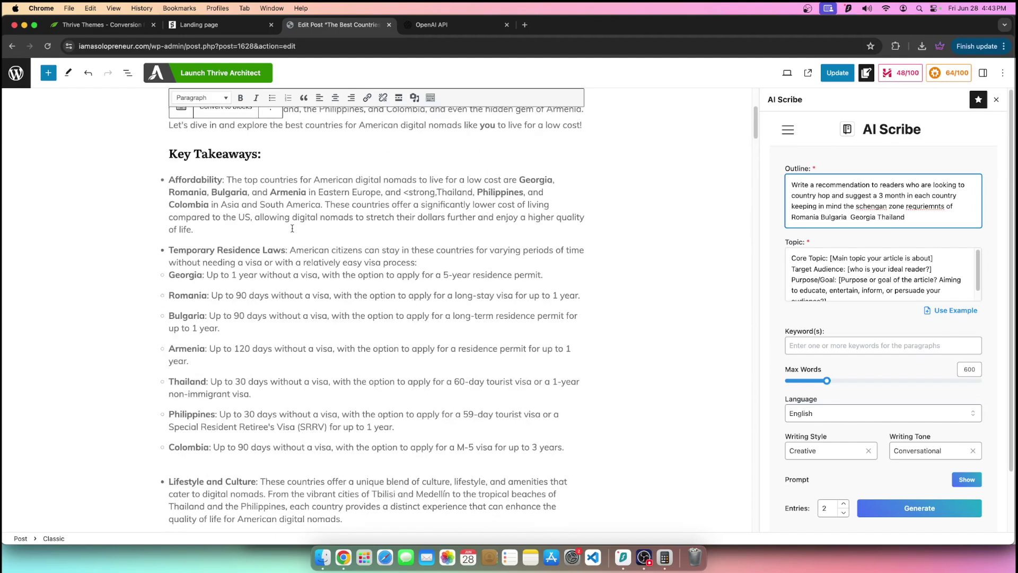
{"action": "type", "text": "Aer"}
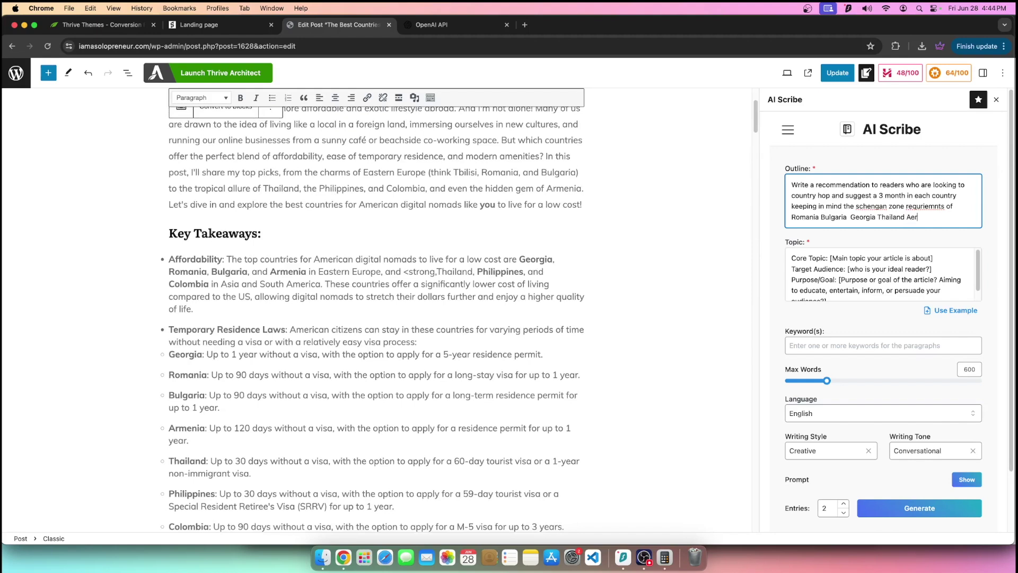
{"action": "type", "text": "rmenia"}
- Add to the outline that it is in reference to the article, quoting the title "The Best Countries For American Citizen Digital Nomads To Live For A Low Cost!"
{"action": "type", "text": " - this if"}
{"action": "type", "text": " in refren"}
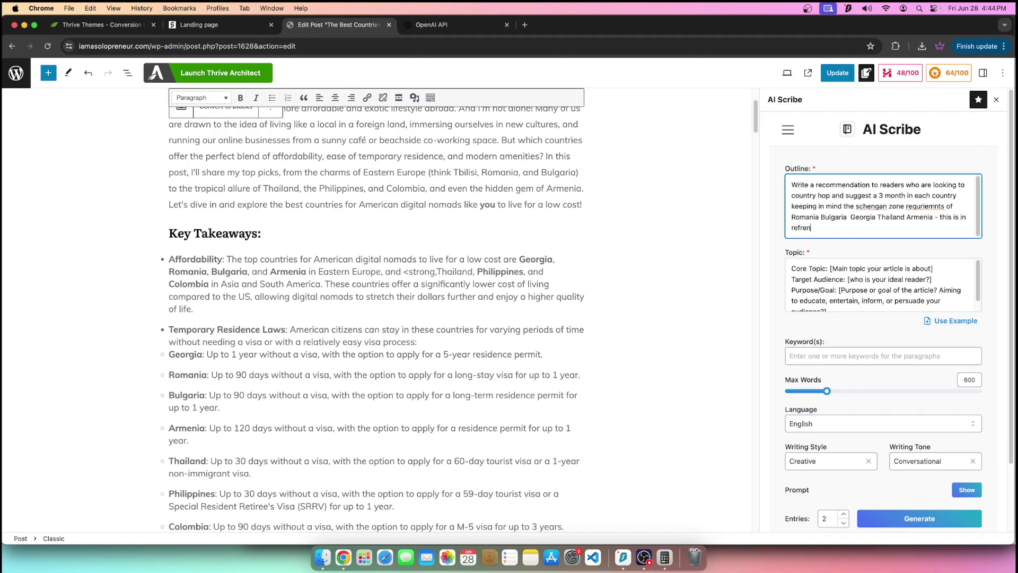
{"action": "type", "text": "ce to my article"}
{"action": "scroll", "coordinate": [216, 188], "scroll_direction": "up", "scroll_amount": 3}
{"action": "mouse_move", "coordinate": [436, 171]}
{"action": "left_mouse_down"}
{"action": "mouse_move", "coordinate": [280, 140]}
{"action": "mouse_move", "coordinate": [163, 139]}
{"action": "mouse_move", "coordinate": [430, 172]}
{"action": "left_mouse_up"}
{"action": "left_click", "coordinate": [431, 174]}
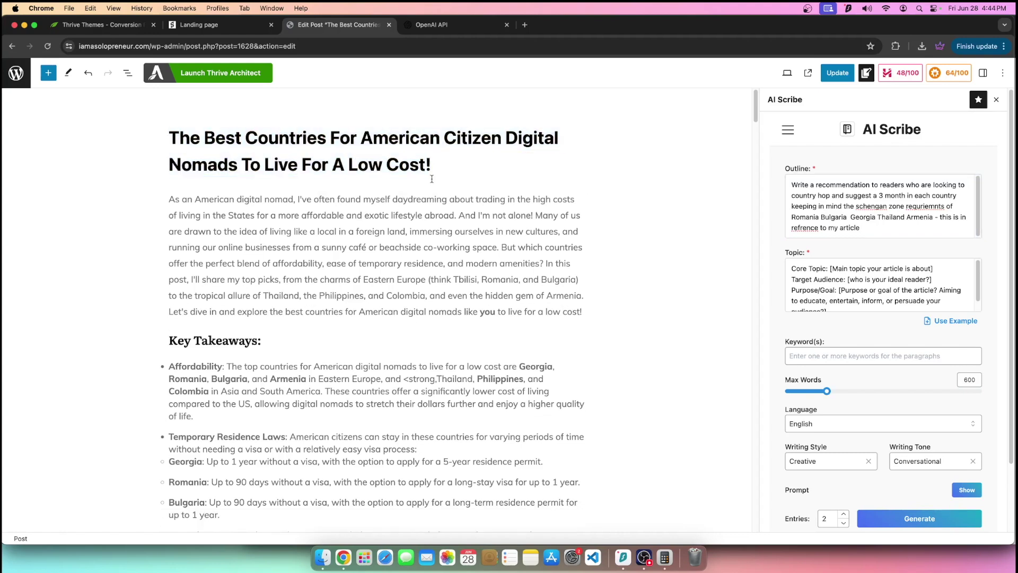
{"action": "mouse_move", "coordinate": [170, 139]}
{"action": "left_mouse_down"}
{"action": "mouse_move", "coordinate": [408, 184]}
{"action": "mouse_move", "coordinate": [200, 139]}
{"action": "mouse_move", "coordinate": [172, 144]}
{"action": "left_mouse_up"}
{"action": "left_click", "coordinate": [423, 171]}
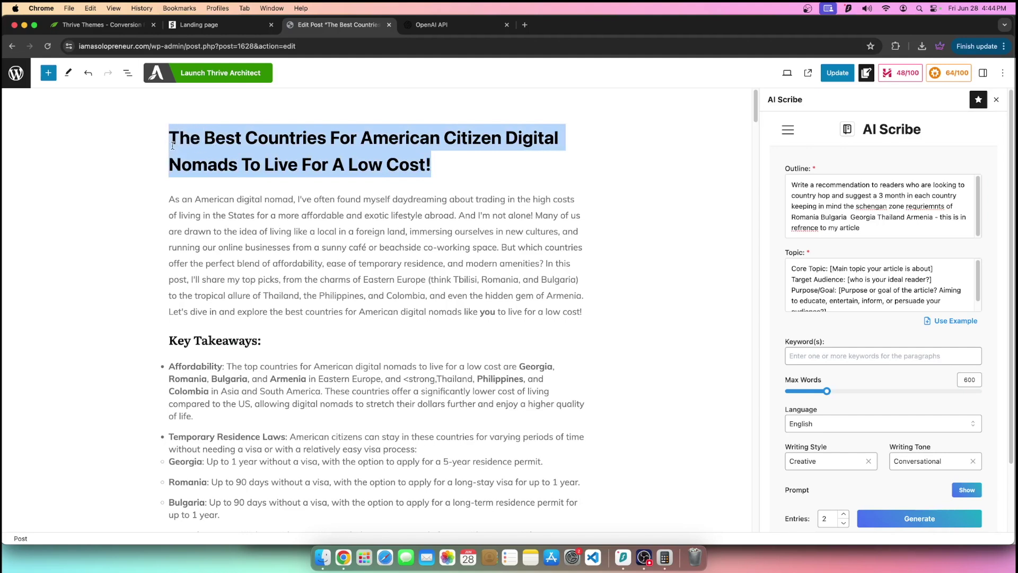
{"action": "left_click", "coordinate": [873, 226]}
{"action": "type", "text": ":"}
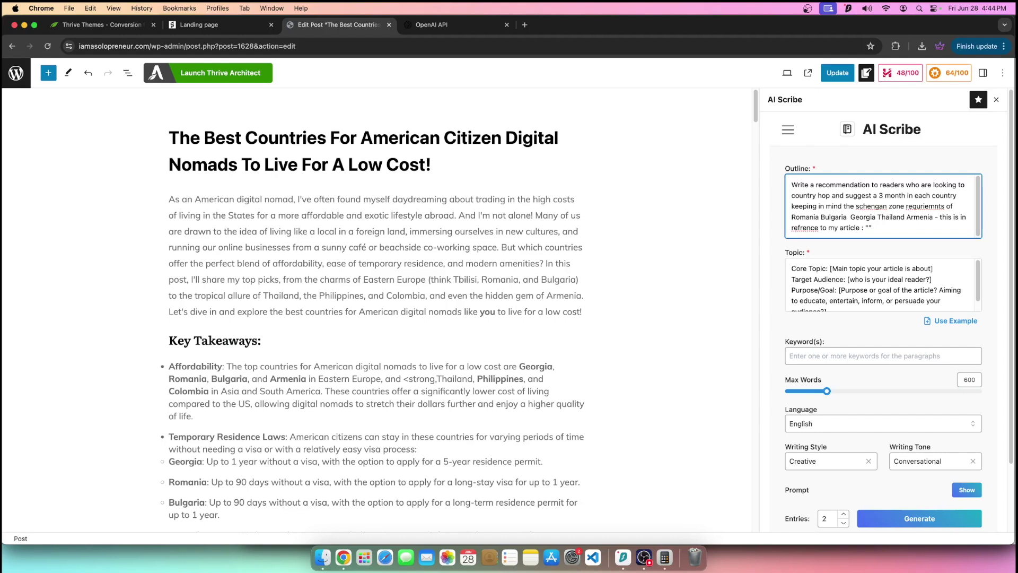
{"action": "type", "text": "\"The Best Countries For American Citizen Digital Nomads To Live For A Low Cost!\""}
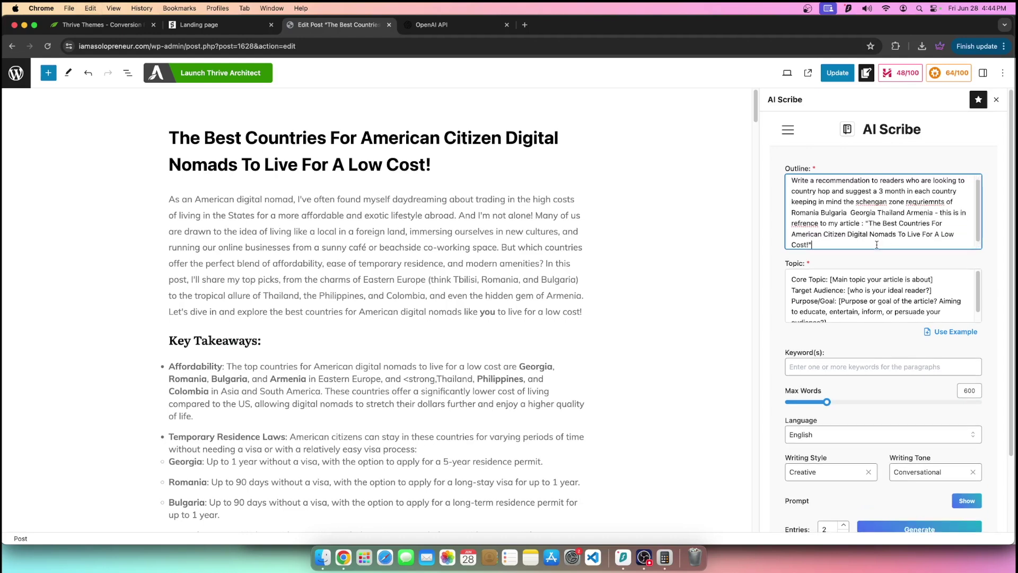
- Correct the misspelled words in the outline to "requirements", "reference" and "Schengen"
{"action": "right_click", "coordinate": [921, 202]}
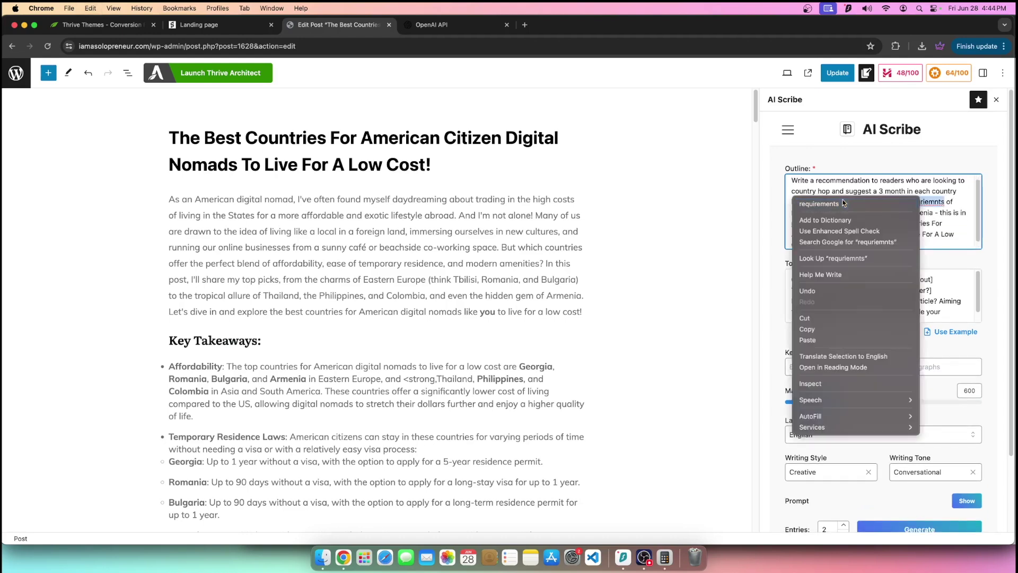
{"action": "left_click", "coordinate": [859, 205]}
{"action": "right_click", "coordinate": [806, 221]}
{"action": "left_click", "coordinate": [830, 230]}
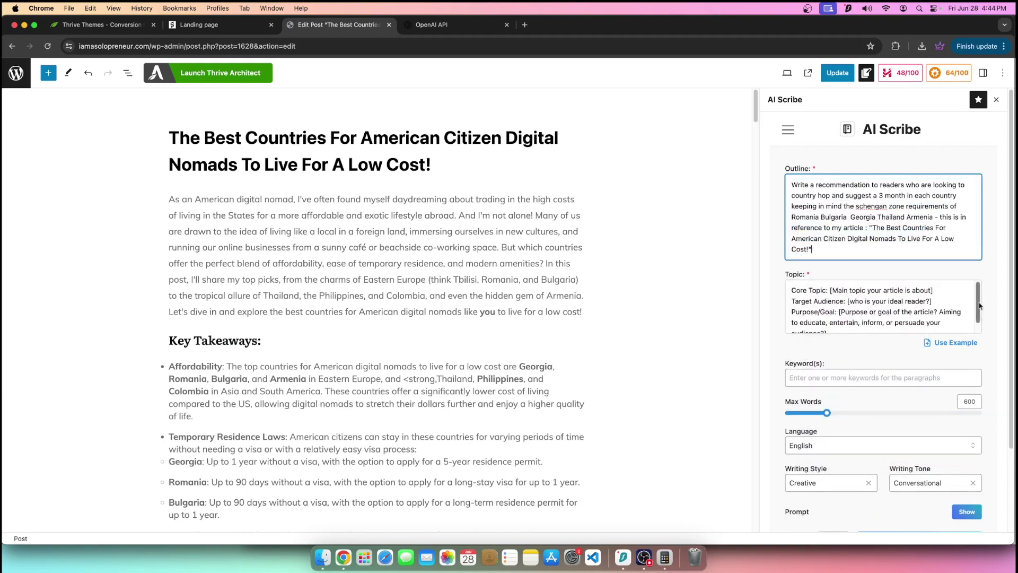
{"action": "scroll", "coordinate": [886, 234], "scroll_direction": "down", "scroll_amount": 1}
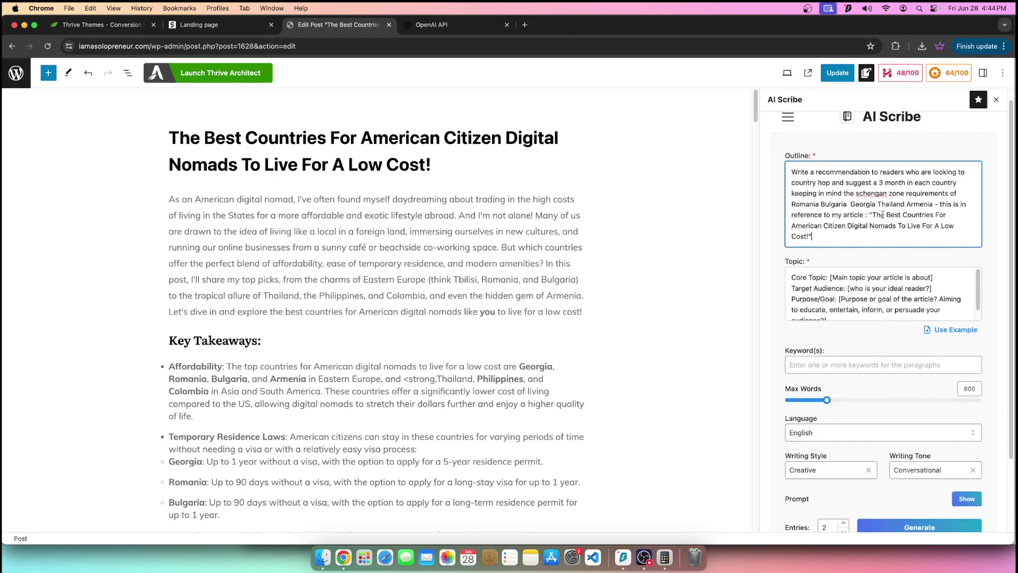
{"action": "right_click", "coordinate": [876, 193]}
{"action": "left_click", "coordinate": [880, 198]}
- Append the note "*(this is a portion of an already written article)" to the outline
{"action": "scroll", "coordinate": [498, 373], "scroll_direction": "down", "scroll_amount": 20}
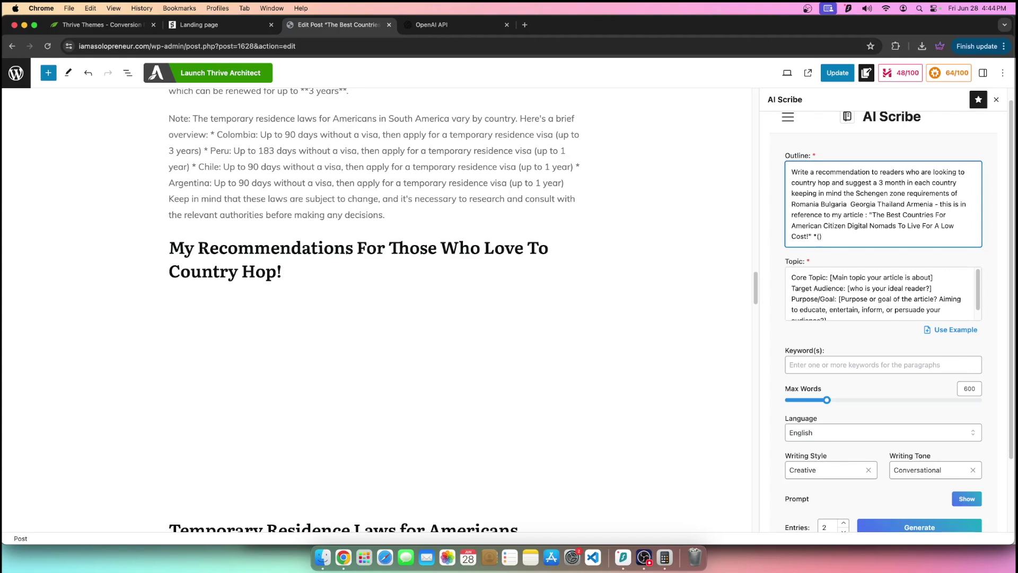
{"action": "type", "text": "this is a portion of an already written art"}
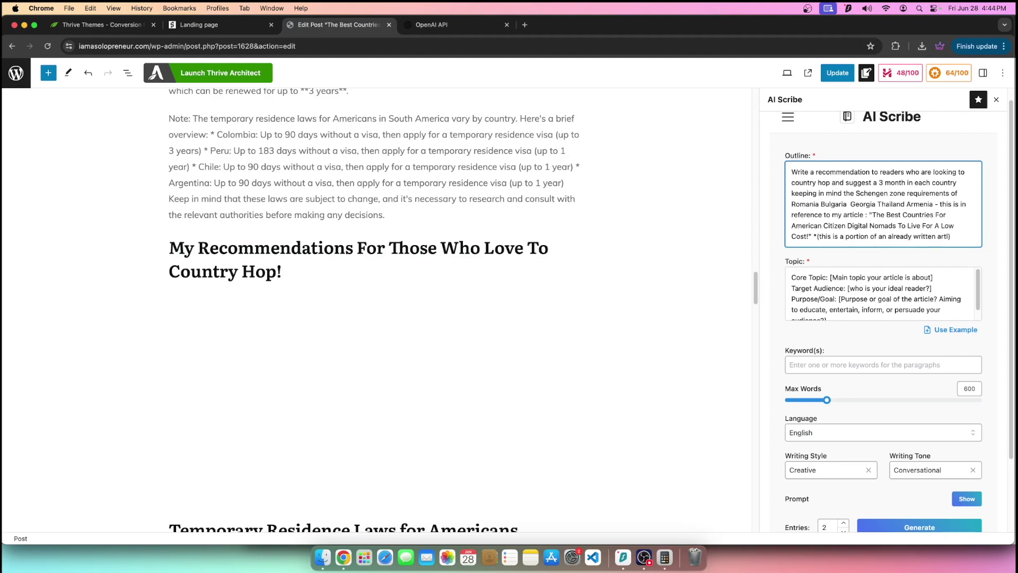
{"action": "type", "text": "i"}
{"action": "key", "text": "BackSpace"}
{"action": "key", "text": "BackSpace"}
{"action": "type", "text": "icle"}
{"action": "scroll", "coordinate": [971, 158], "scroll_direction": "down", "scroll_amount": 3}
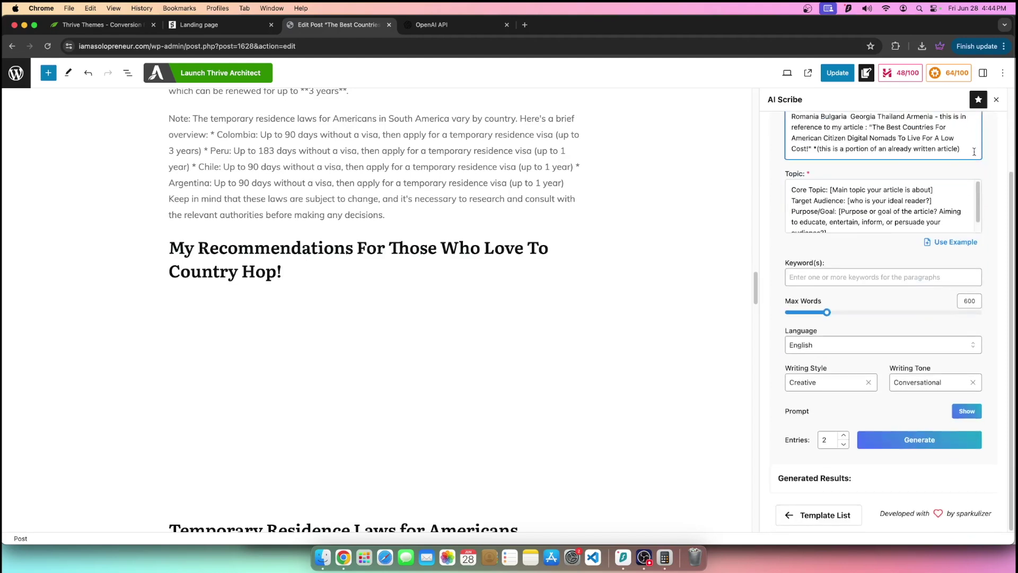
- Extend the outline with ", add aspect to the article where the idea and limitations of stays for that particular country"
{"action": "type", "text": ", focus"}
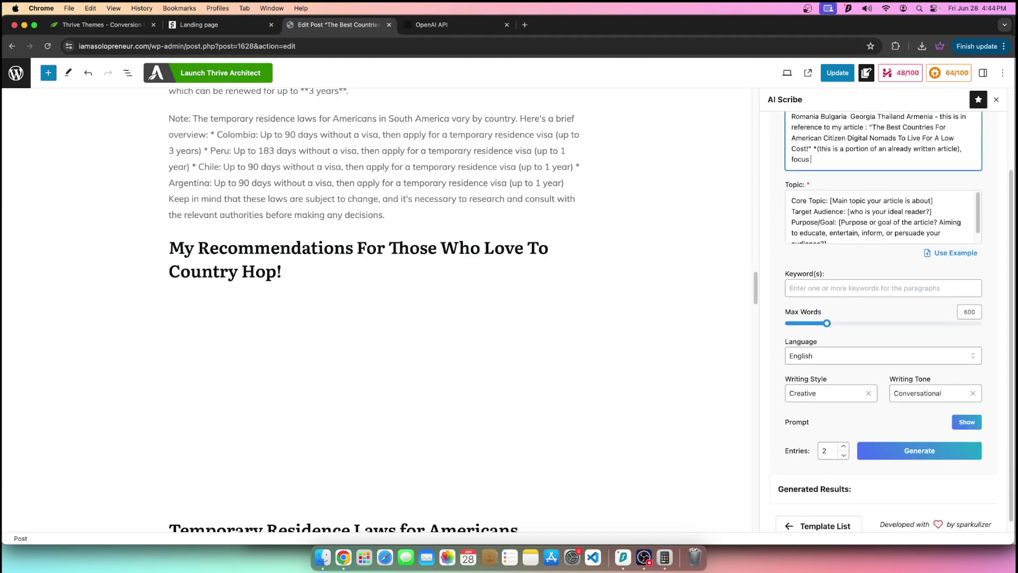
{"action": "key", "text": "BackSpace"}
{"action": "key", "text": "BackSpace"}
{"action": "key", "text": "BackSpace"}
{"action": "key", "text": "BackSpace"}
{"action": "key", "text": "BackSpace"}
{"action": "key", "text": "BackSpace"}
{"action": "type", "text": "add aspect to the article where the idea and l"}
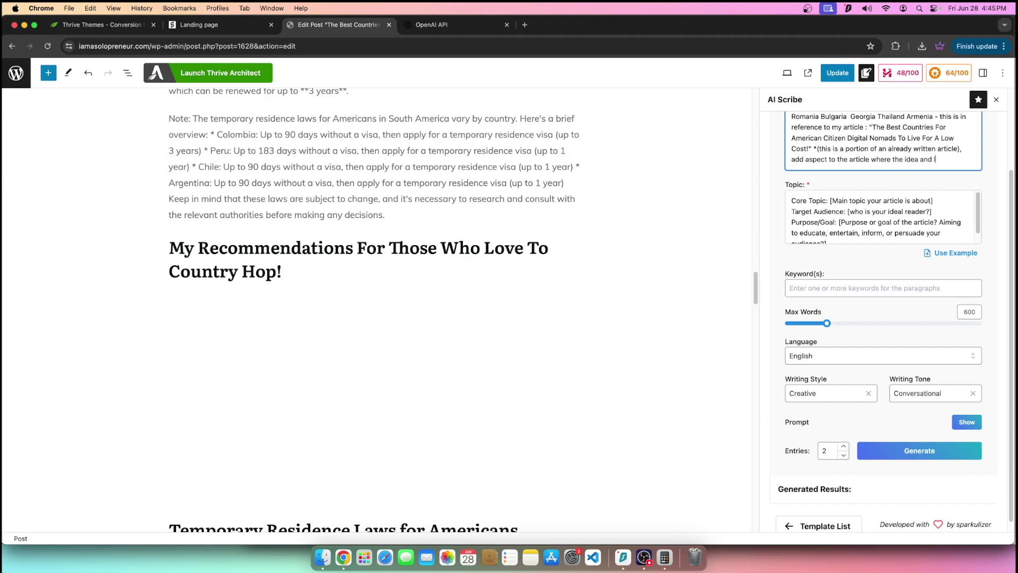
{"action": "type", "text": "imiations of stays for that pa"}
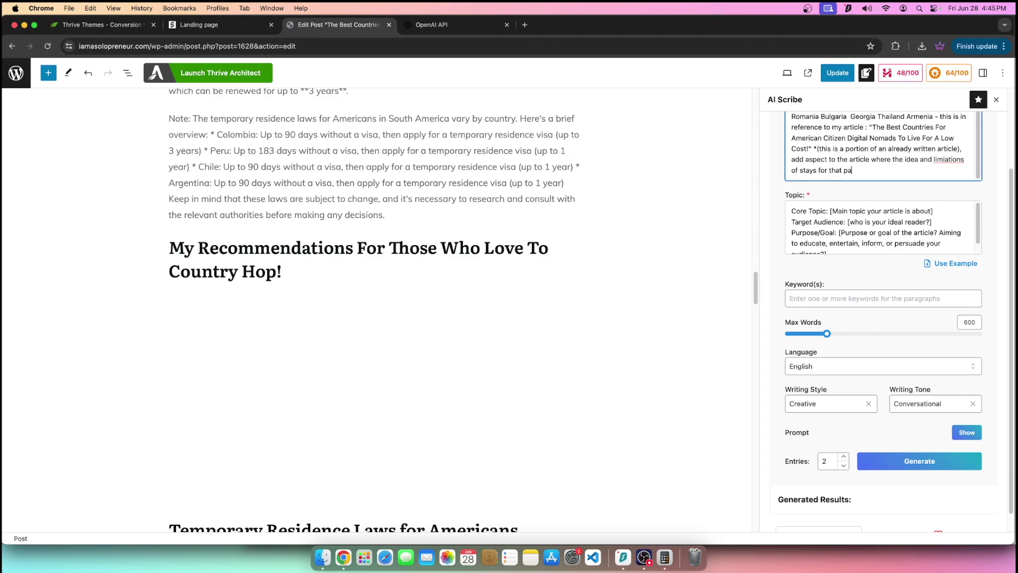
- Finish the outline with "and offer the solutions of other countries to stay at due to legal requirements"
{"action": "type", "text": "rticulart country and offer the solutions of ot"}
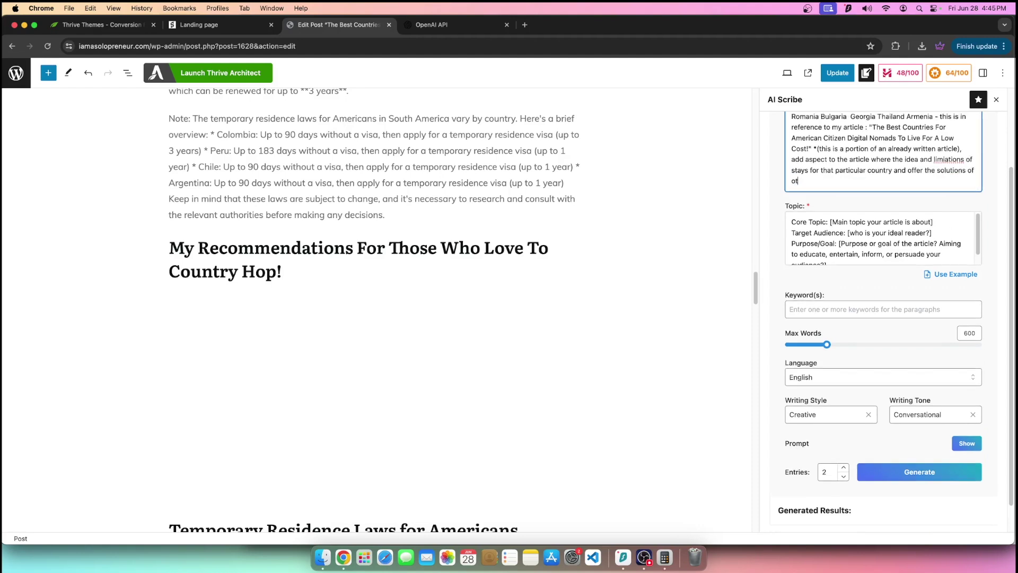
{"action": "type", "text": "her countires to stay at due to lega"}
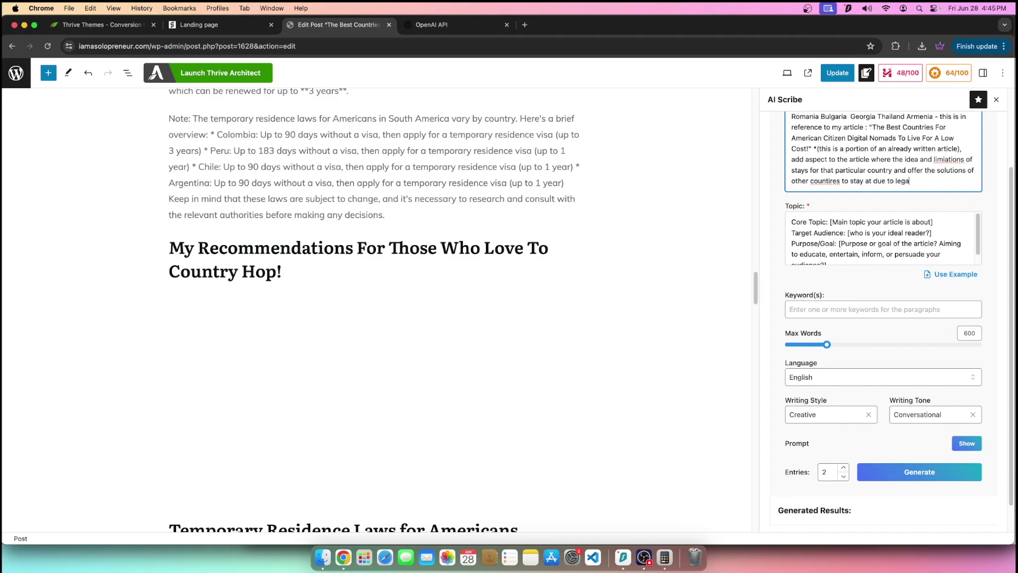
{"action": "type", "text": "l requrioements"}
- Correct the misspelled words at the outline's end to "limitations" and "countries"
{"action": "right_click", "coordinate": [941, 162]}
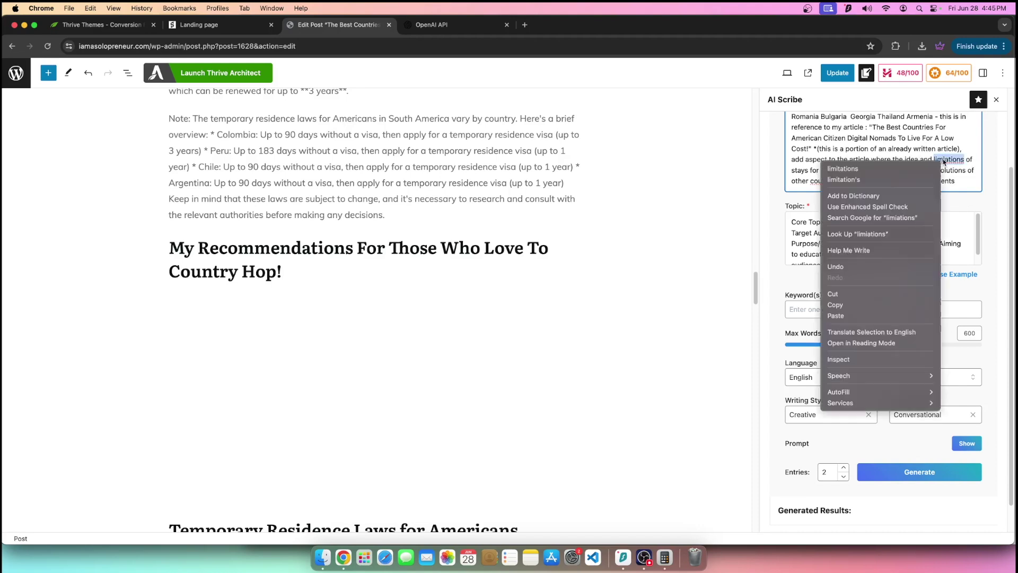
{"action": "left_click", "coordinate": [838, 168]}
{"action": "right_click", "coordinate": [817, 179]}
{"action": "left_click", "coordinate": [804, 181]}
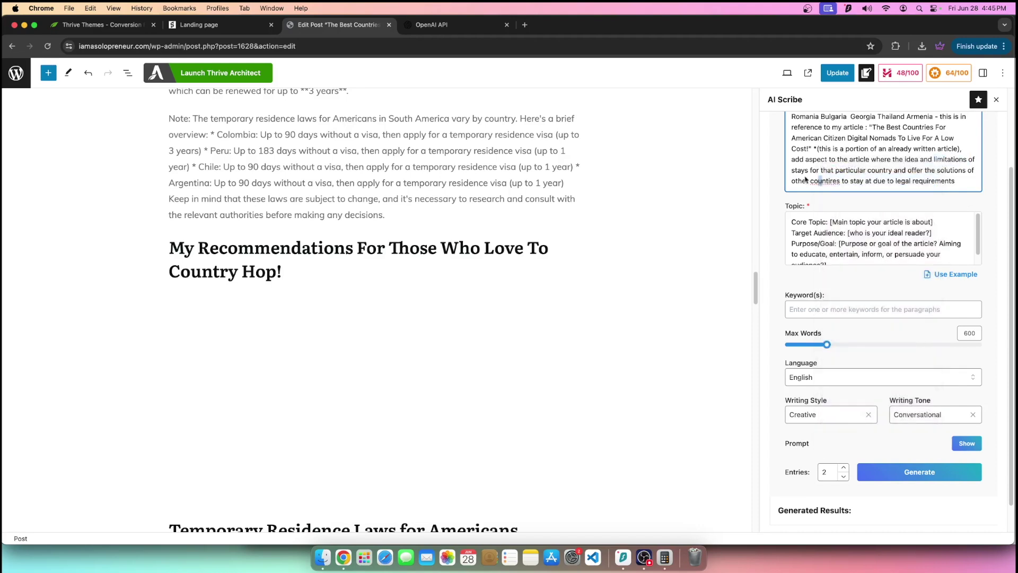
{"action": "right_click", "coordinate": [822, 182]}
{"action": "left_click", "coordinate": [835, 187]}
- Replace the placeholder topic with the post heading "My Recommendations For Those Who Love To Country Hop!"
{"action": "scroll", "coordinate": [854, 242], "scroll_direction": "down", "scroll_amount": 1}
{"action": "left_click", "coordinate": [852, 260]}
{"action": "key", "text": "super+a"}
{"action": "key", "text": "BackSpace"}
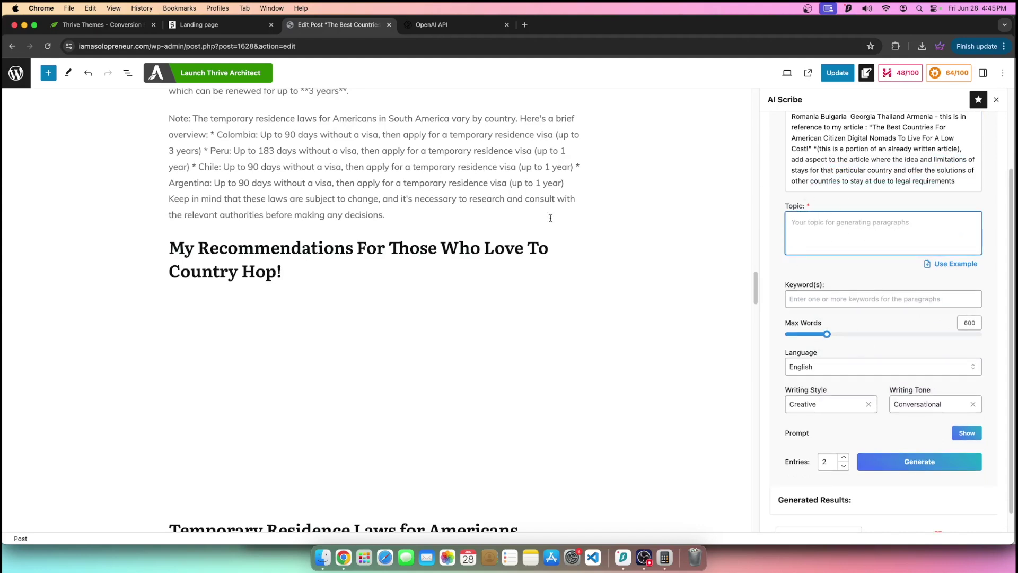
{"action": "scroll", "coordinate": [382, 281], "scroll_direction": "up", "scroll_amount": 1}
{"action": "left_click_drag", "start_coordinate": [282, 275], "coordinate": [172, 250]}
{"action": "key", "text": "super+c"}
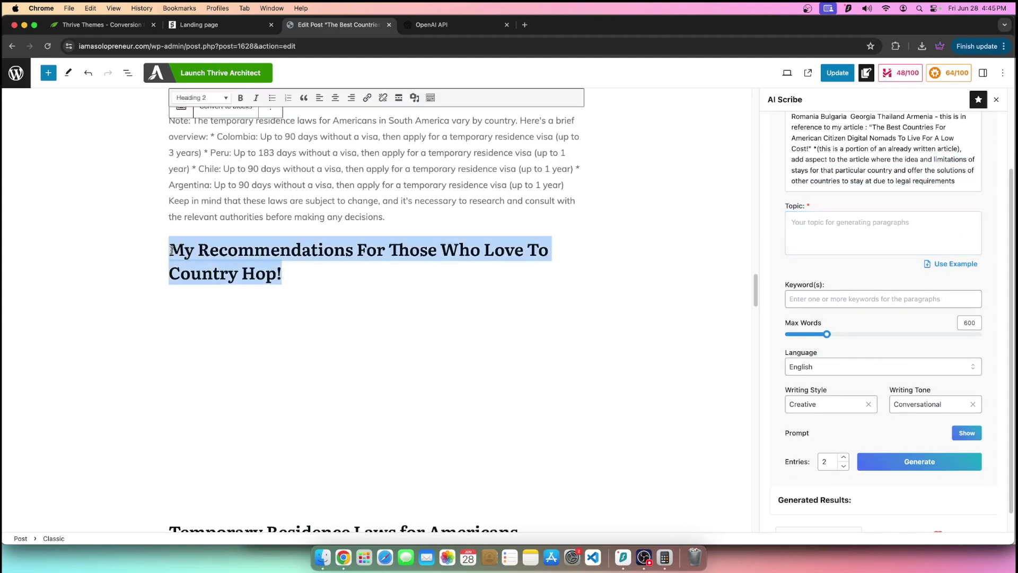
{"action": "scroll", "coordinate": [171, 250], "scroll_direction": "up", "scroll_amount": 2}
{"action": "left_click", "coordinate": [838, 230]}
{"action": "key", "text": "super+v"}
- Enter the keywords "Country hopping, Schengen zone" and set the maximum number of words to 324
{"action": "left_click", "coordinate": [824, 295]}
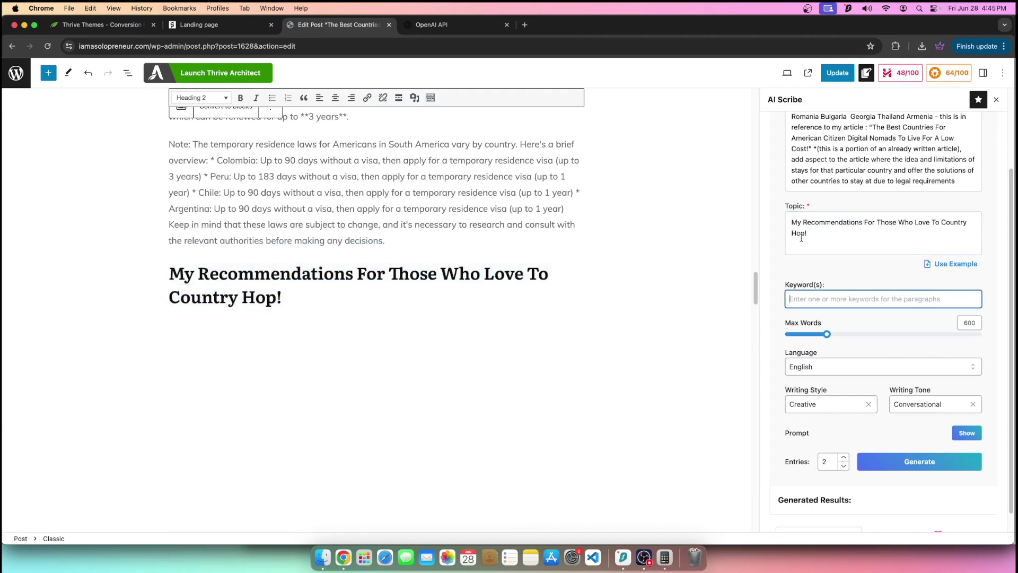
{"action": "type", "text": "Coun"}
{"action": "type", "text": "t"}
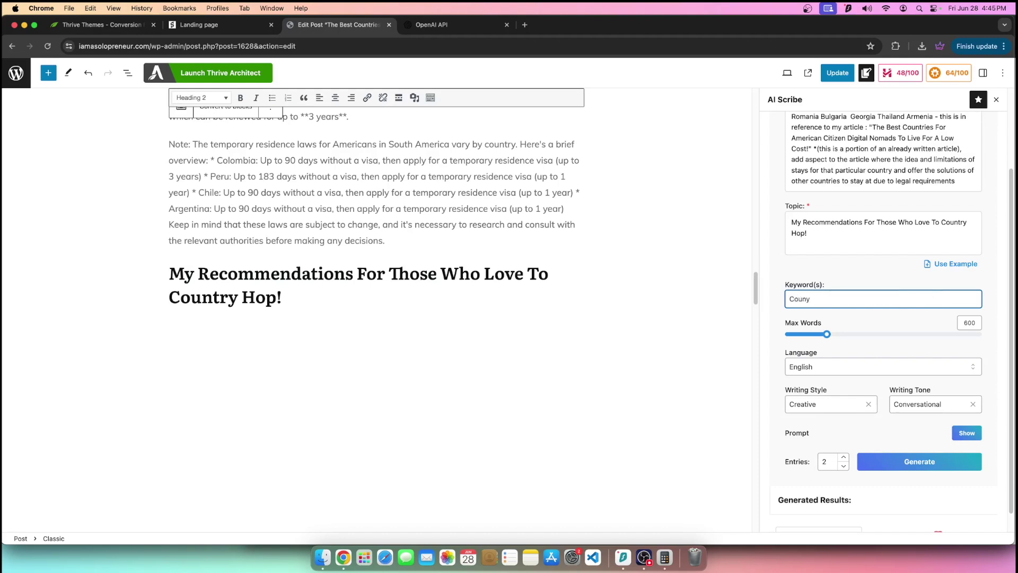
{"action": "type", "text": "t"}
{"action": "type", "text": "ry hip"}
{"action": "type", "text": "opping"}
{"action": "scroll", "coordinate": [900, 258], "scroll_direction": "up", "scroll_amount": 4}
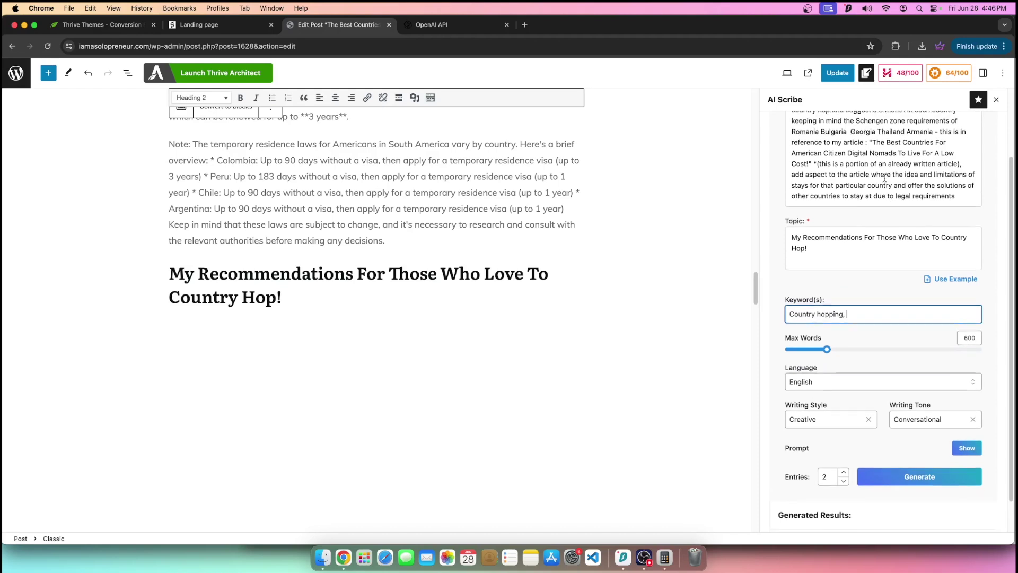
{"action": "left_click_drag", "start_coordinate": [858, 205], "coordinate": [903, 205]}
{"action": "key", "text": "super+c"}
{"action": "left_click", "coordinate": [863, 398]}
{"action": "key", "text": "super+v"}
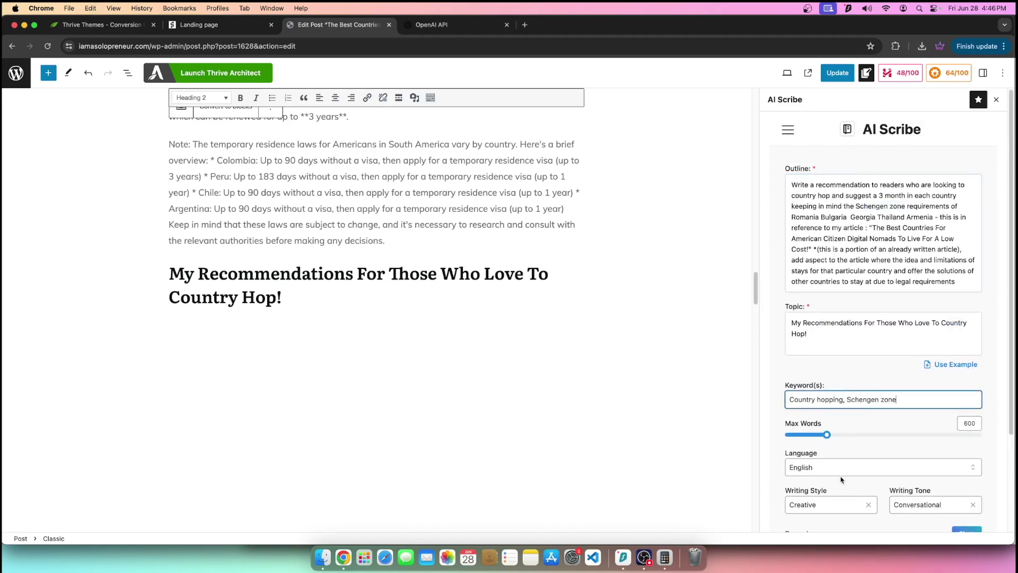
{"action": "scroll", "coordinate": [840, 423], "scroll_direction": "down", "scroll_amount": 4}
{"action": "left_click_drag", "start_coordinate": [827, 344], "coordinate": [806, 351]}
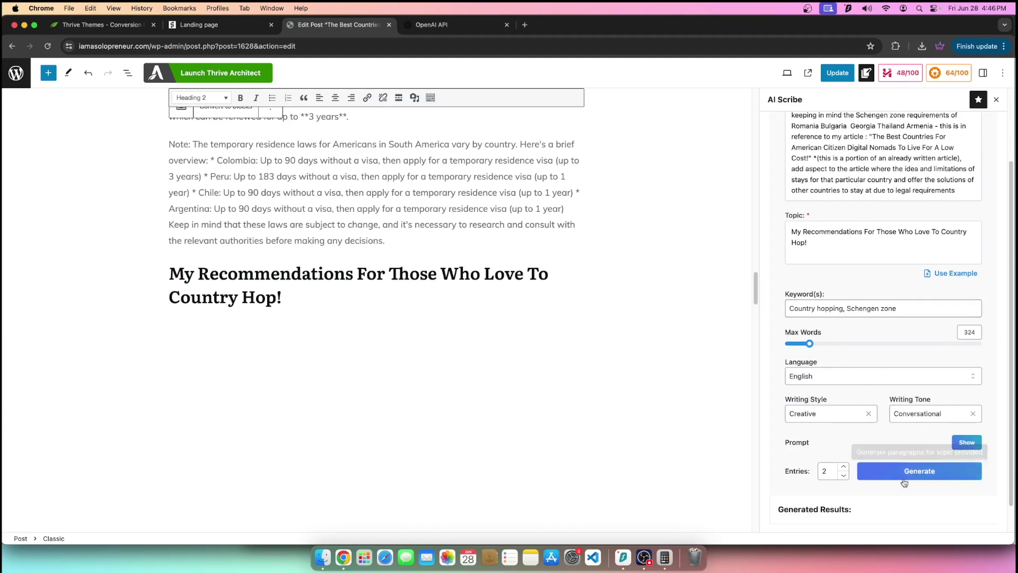
- Set the number of entries to 1, generate the paragraphs and look through the generated text
{"action": "left_click", "coordinate": [844, 475]}
{"action": "left_click", "coordinate": [909, 471]}
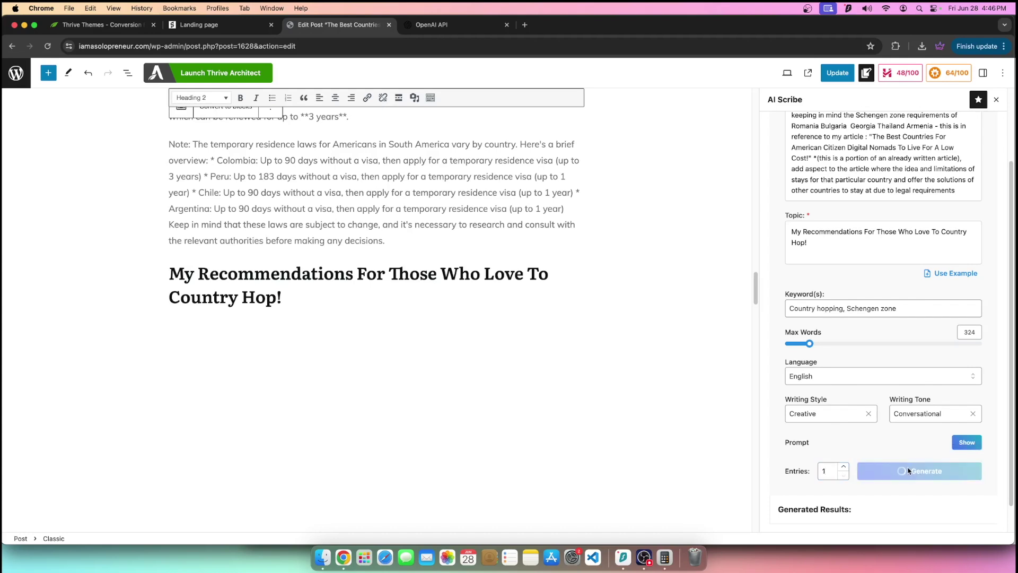
{"action": "scroll", "coordinate": [885, 387], "scroll_direction": "down", "scroll_amount": 1}
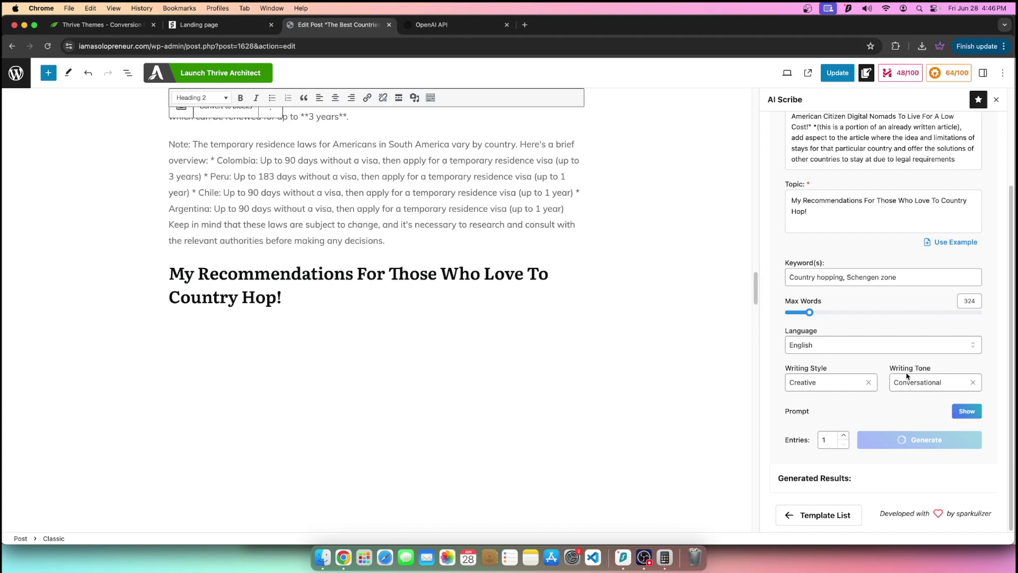
{"action": "scroll", "coordinate": [847, 366], "scroll_direction": "down", "scroll_amount": 6}
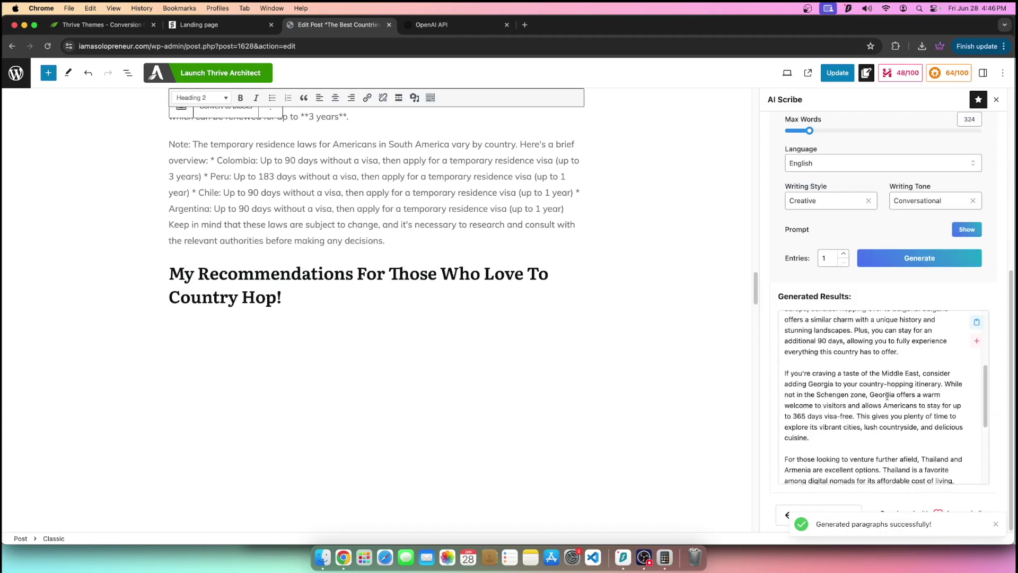
{"action": "scroll", "coordinate": [904, 375], "scroll_direction": "up", "scroll_amount": 10}
{"action": "scroll", "coordinate": [904, 375], "scroll_direction": "down", "scroll_amount": 10}
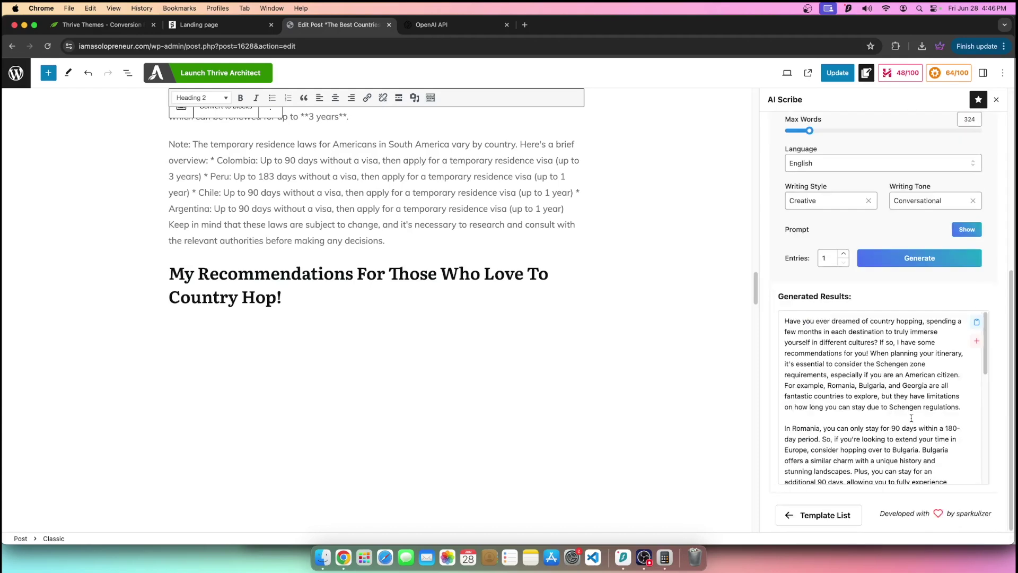
- Copy the generated text and paste it into the post below the heading "My Recommendations For Those Who Love To Country Hop!"
{"action": "left_click", "coordinate": [977, 322]}
{"action": "left_click", "coordinate": [381, 345]}
{"action": "key", "text": "super+v"}
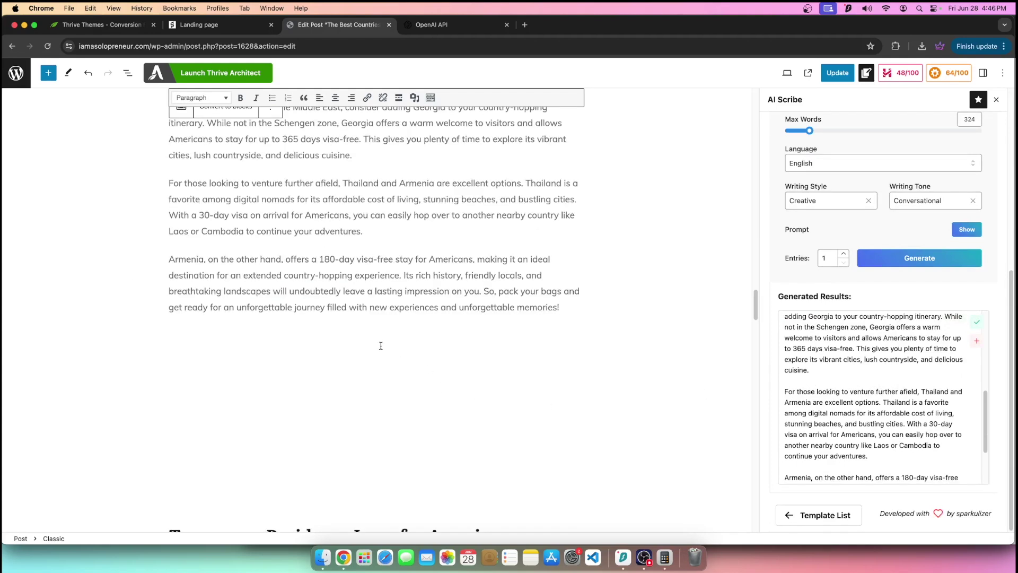
{"action": "scroll", "coordinate": [381, 345], "scroll_direction": "up", "scroll_amount": 5}
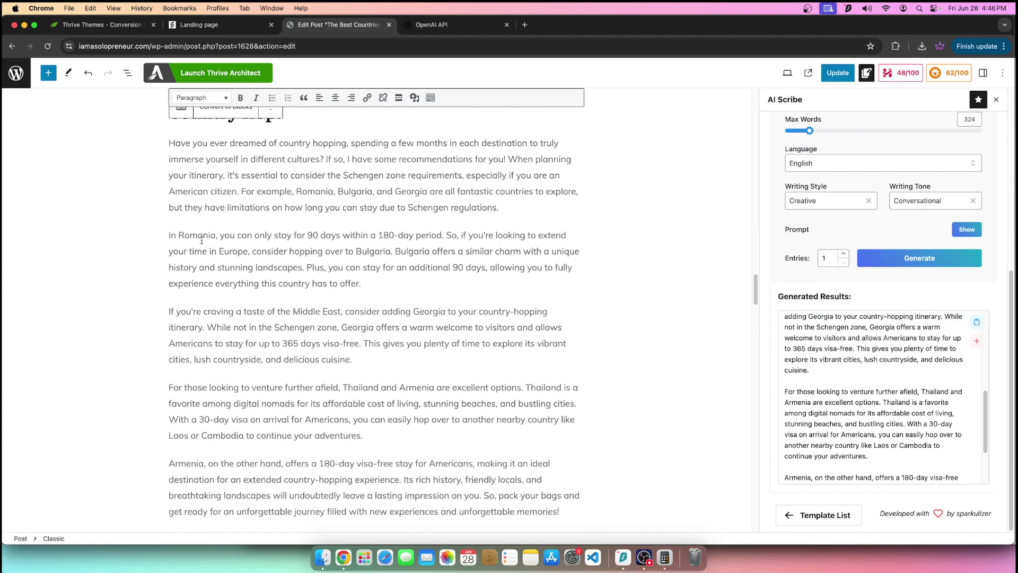
{"action": "scroll", "coordinate": [232, 190], "scroll_direction": "up", "scroll_amount": 2}
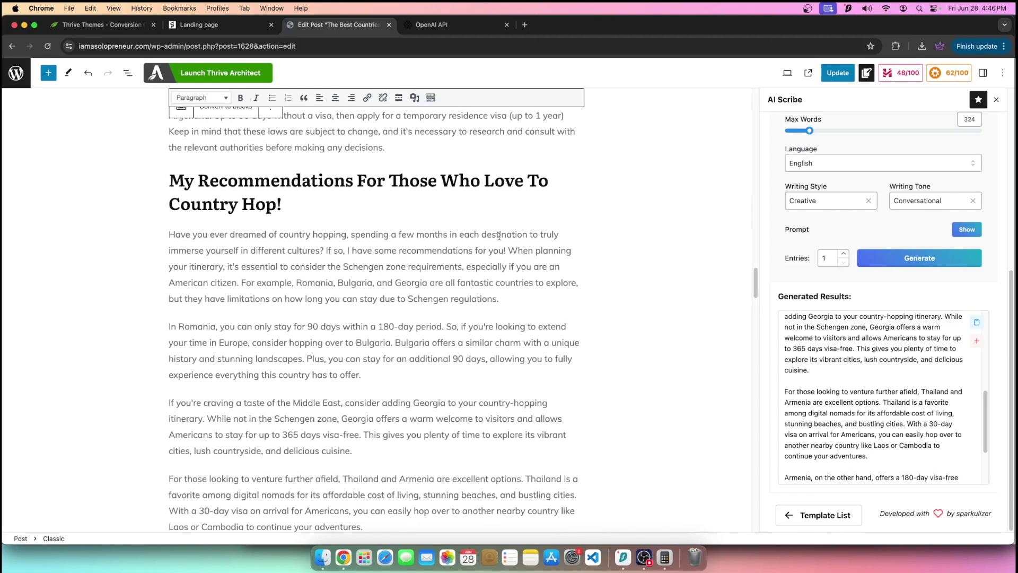
- In the Romania paragraph, replace both mentions of Bulgaria with "Georgia" and change the additional stay's number to "1 year"
{"action": "left_click_drag", "start_coordinate": [195, 251], "coordinate": [323, 251]}
{"action": "left_click", "coordinate": [324, 251]}
{"action": "double_click", "coordinate": [367, 342]}
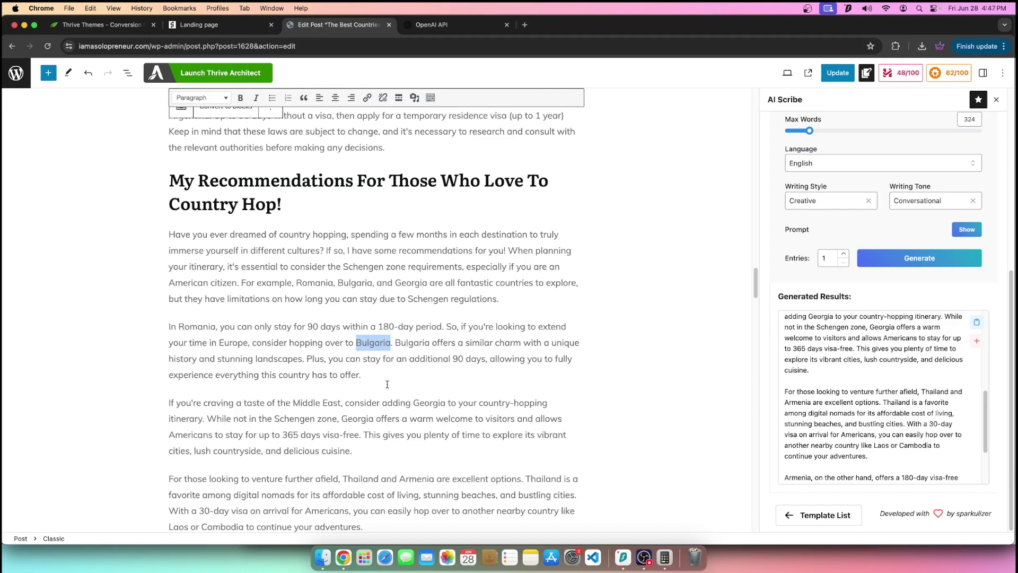
{"action": "type", "text": "Georgia"}
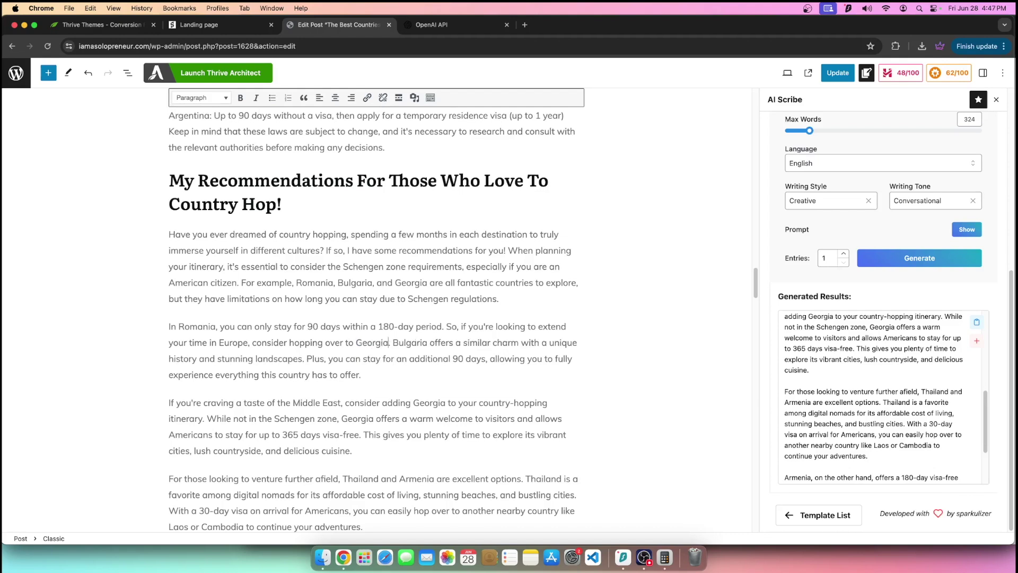
{"action": "double_click", "coordinate": [373, 343]}
{"action": "key", "text": "super+c"}
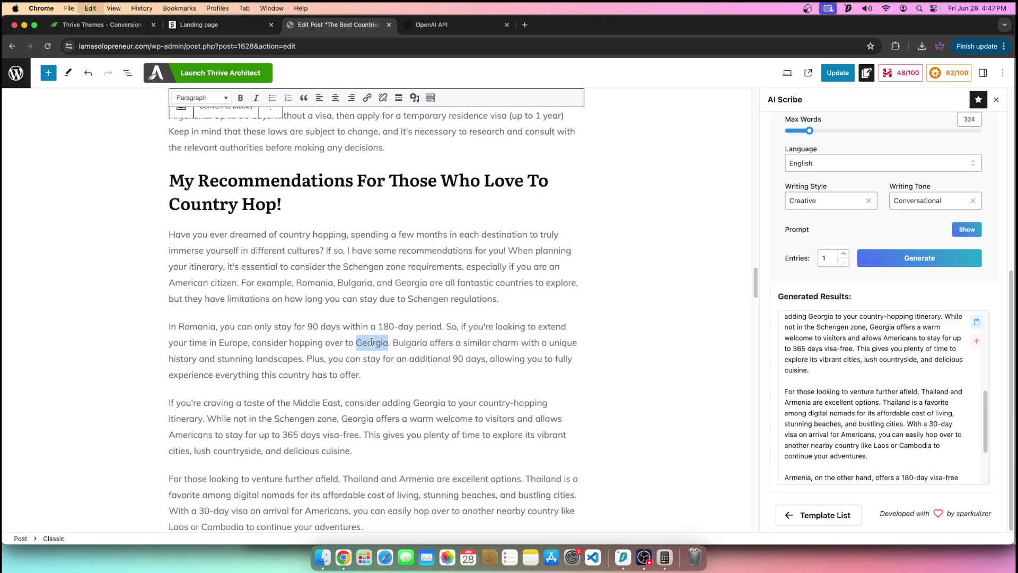
{"action": "double_click", "coordinate": [408, 343]}
{"action": "key", "text": "super+v"}
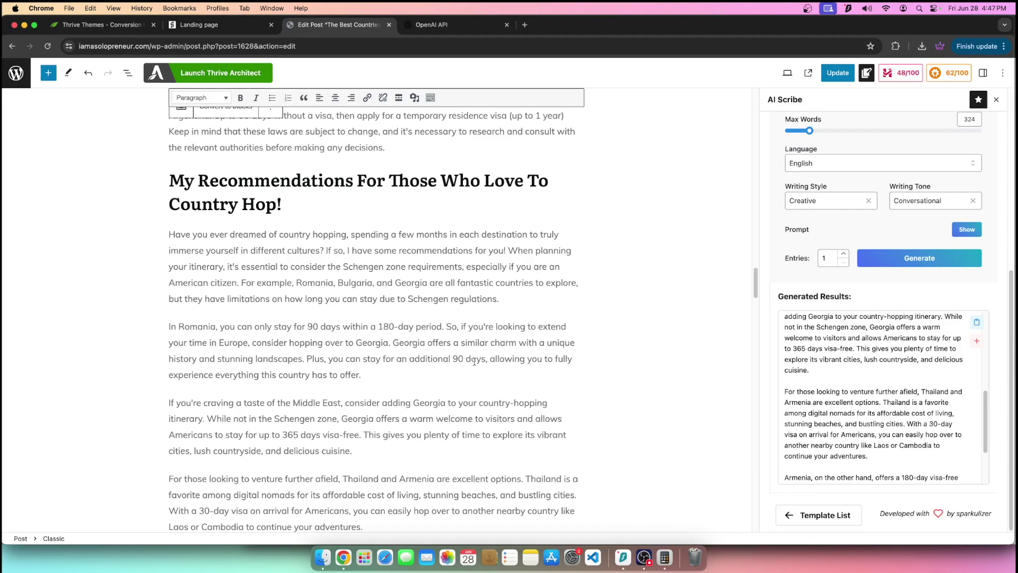
{"action": "double_click", "coordinate": [457, 358]}
{"action": "type", "text": "1 year"}
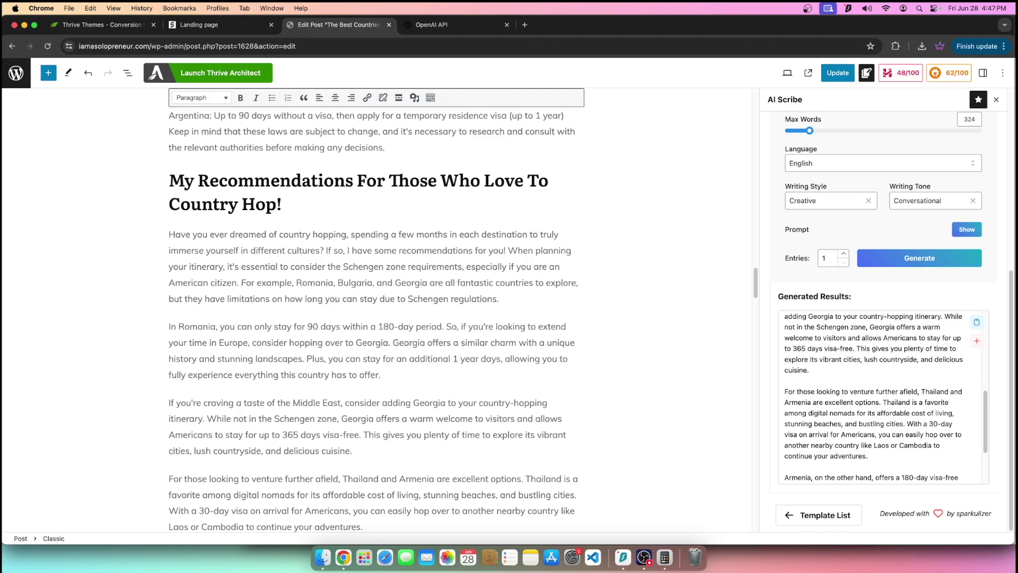
- Begin a new sentence at the end of the Romania paragraph: "If you dont want to stay the full year in Georgia,"
{"action": "left_click_drag", "start_coordinate": [181, 375], "coordinate": [365, 375]}
{"action": "left_click", "coordinate": [388, 375]}
{"action": "type", "text": "If"}
{"action": "type", "text": " you dont want to "}
{"action": "type", "text": "sty"}
{"action": "type", "text": "ay the fu"}
{"action": "type", "text": "ll year in "}
{"action": "type", "text": "Georgia "}
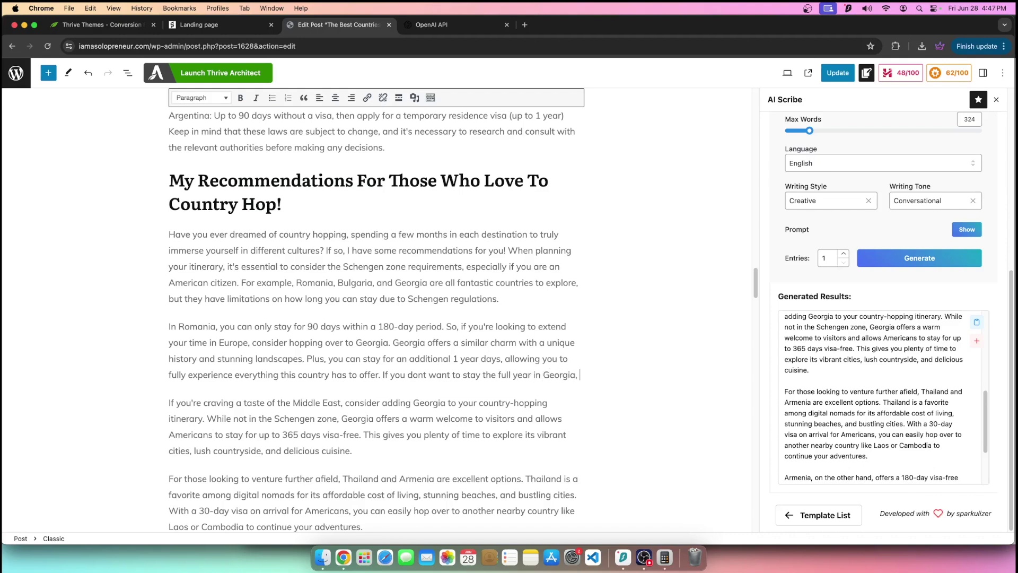
- Continue the sentence with "no worries you can enter back in the Schengen zone"
{"action": "type", "text": "no worries you can enter back inth"}
{"action": "key", "text": "BackSpace"}
{"action": "key", "text": "BackSpace"}
{"action": "key", "text": "BackSpace"}
{"action": "type", "text": "the"}
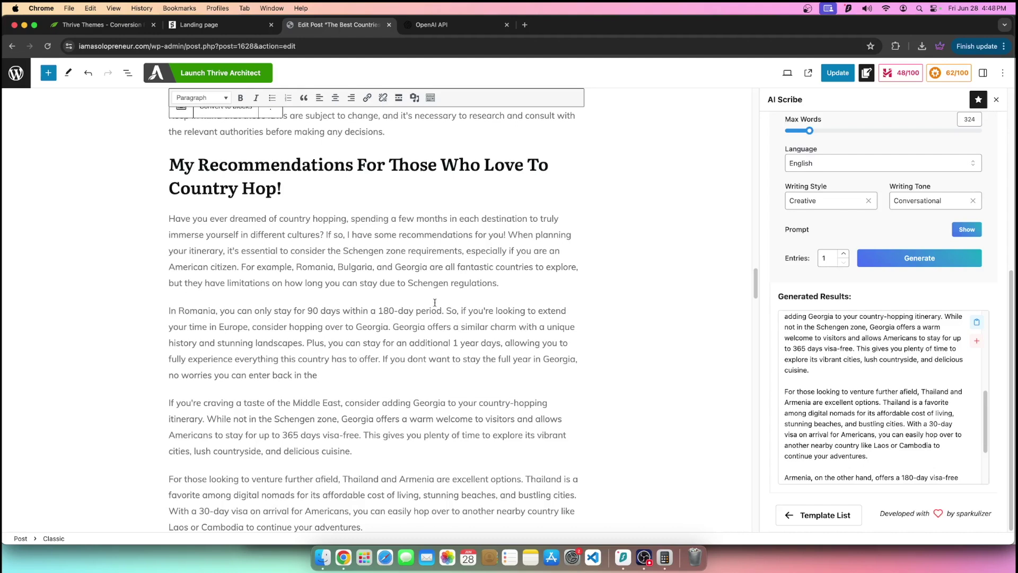
{"action": "double_click", "coordinate": [420, 283]}
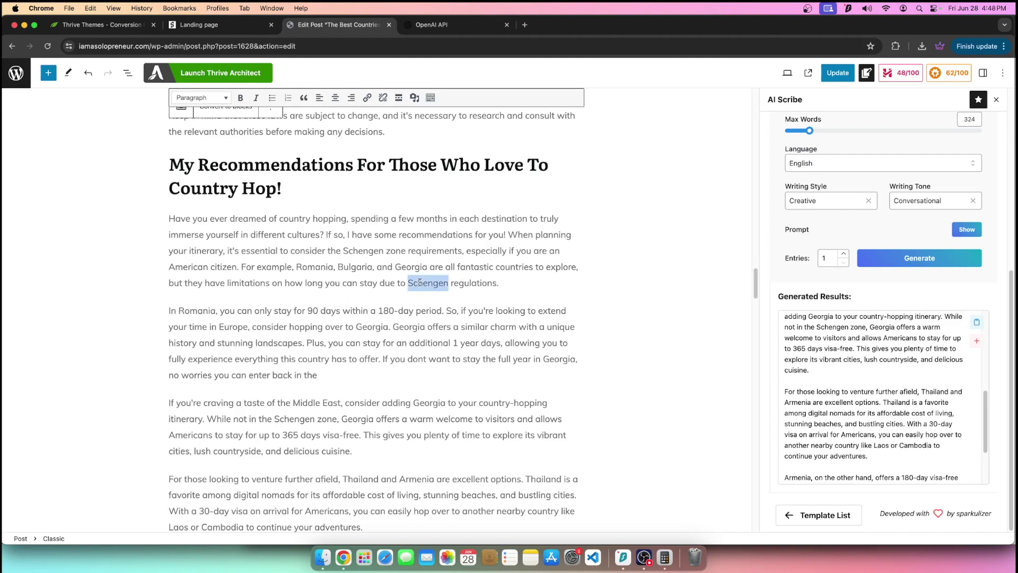
{"action": "left_click", "coordinate": [320, 377]}
{"action": "key", "text": "super+v"}
{"action": "type", "text": "zone"}
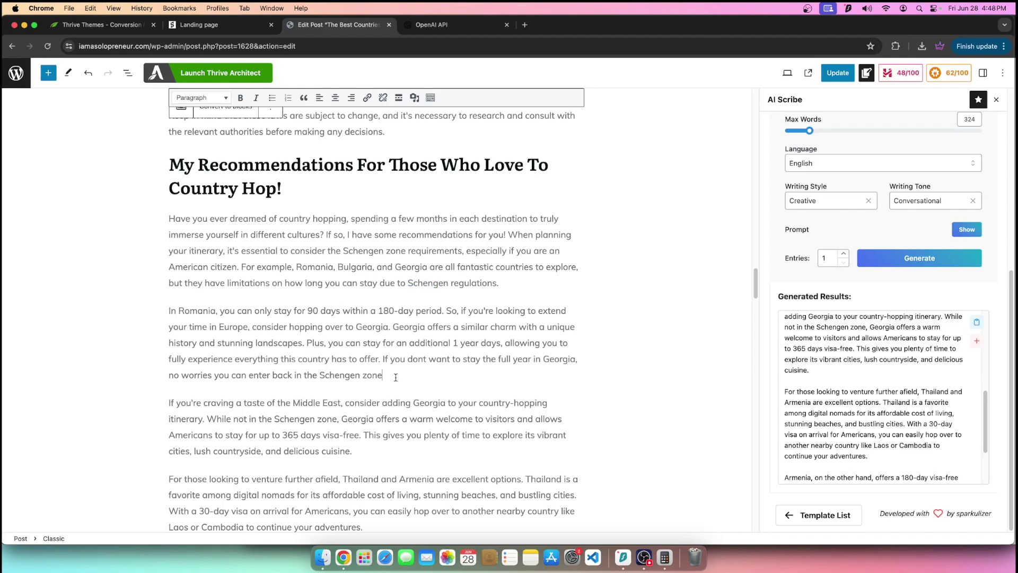
- Extend the re-entry sentence with "right after the second quarter of the"
{"action": "type", "text": " right a"}
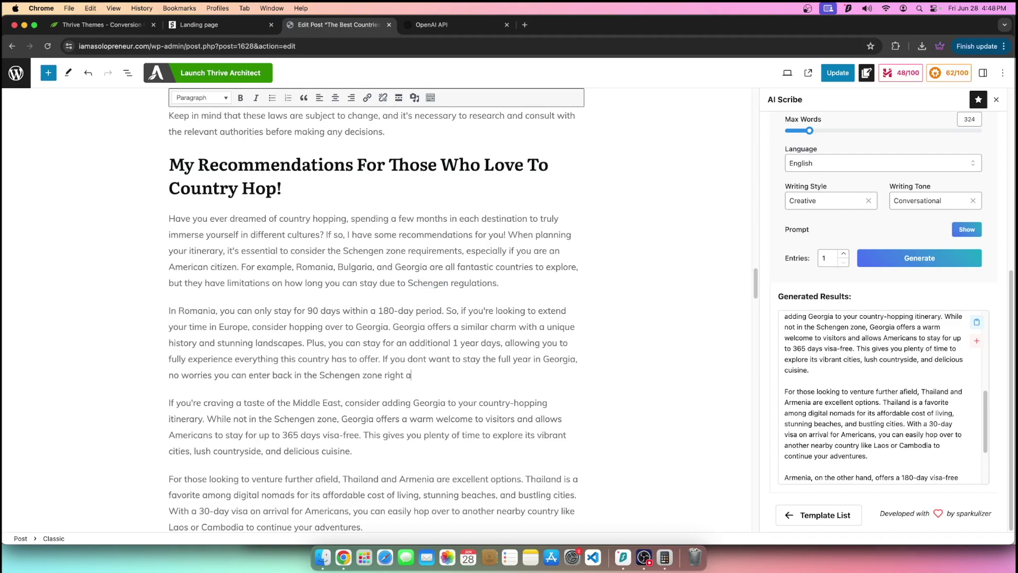
{"action": "type", "text": "fter the second"}
{"action": "type", "text": " period of"}
{"action": "type", "text": " 90"}
{"action": "key", "text": "BackSpace"}
{"action": "key", "text": "BackSpace"}
{"action": "key", "text": "BackSpace"}
{"action": "key", "text": "BackSpace"}
{"action": "key", "text": "BackSpace"}
{"action": "key", "text": "BackSpace"}
{"action": "key", "text": "BackSpace"}
{"action": "key", "text": "BackSpace"}
{"action": "key", "text": "BackSpace"}
{"action": "key", "text": "BackSpace"}
{"action": "key", "text": "BackSpace"}
{"action": "key", "text": "BackSpace"}
{"action": "type", "text": "quarter of the "}
- Complete the Romania paragraph's last sentence with "year is over."
{"action": "type", "text": "yuea"}
{"action": "key", "text": "BackSpace"}
{"action": "key", "text": "BackSpace"}
{"action": "key", "text": "BackSpace"}
{"action": "key", "text": "BackSpace"}
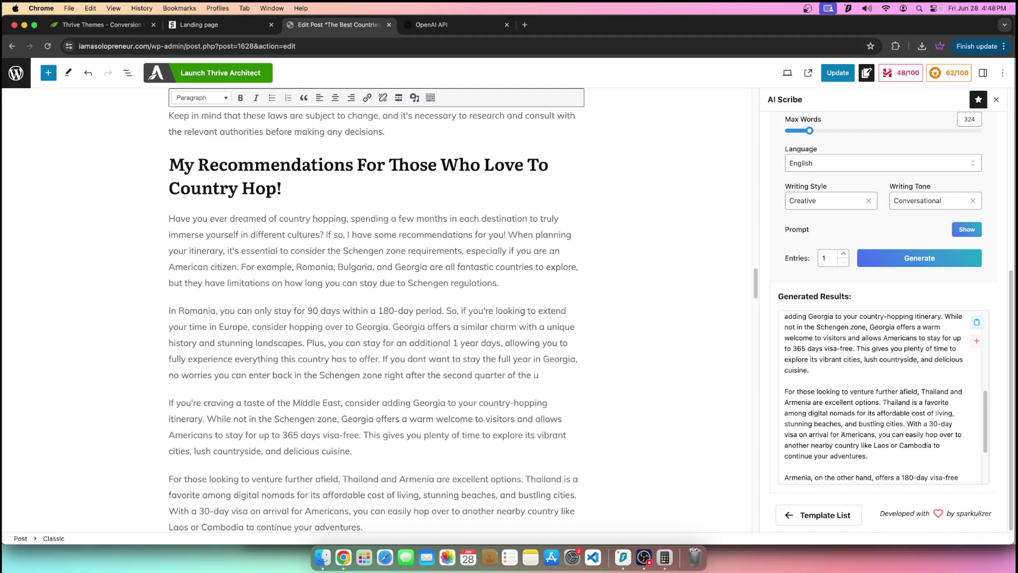
{"action": "type", "text": "yuea"}
{"action": "key", "text": "BackSpace"}
{"action": "key", "text": "BackSpace"}
{"action": "key", "text": "BackSpace"}
{"action": "type", "text": "ear is over"}
- Review the pasted paragraphs on Georgia, Thailand and Armenia for their stay limits and travel suggestions
{"action": "left_click_drag", "start_coordinate": [275, 402], "coordinate": [448, 409]}
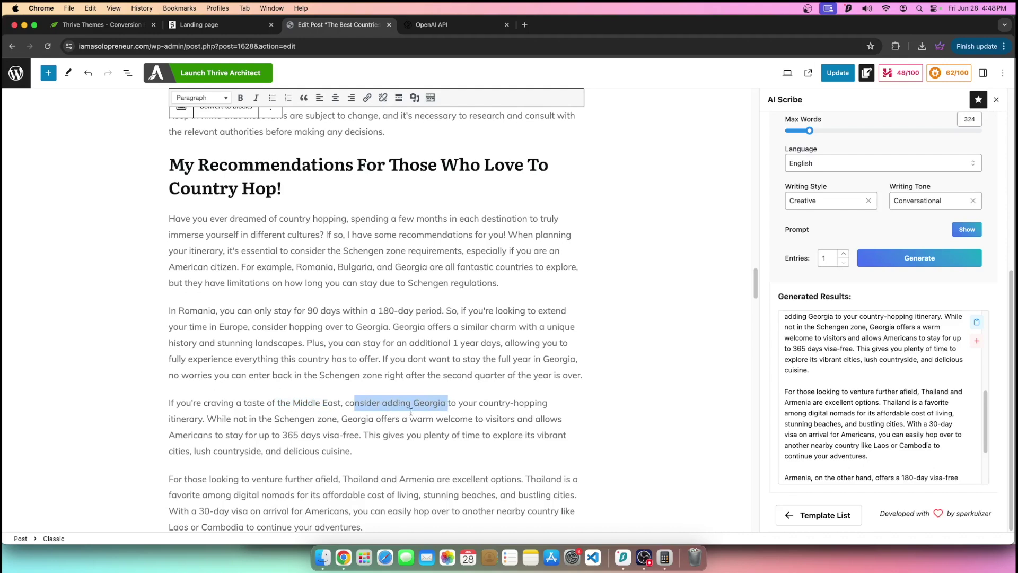
{"action": "left_click_drag", "start_coordinate": [168, 404], "coordinate": [214, 417]}
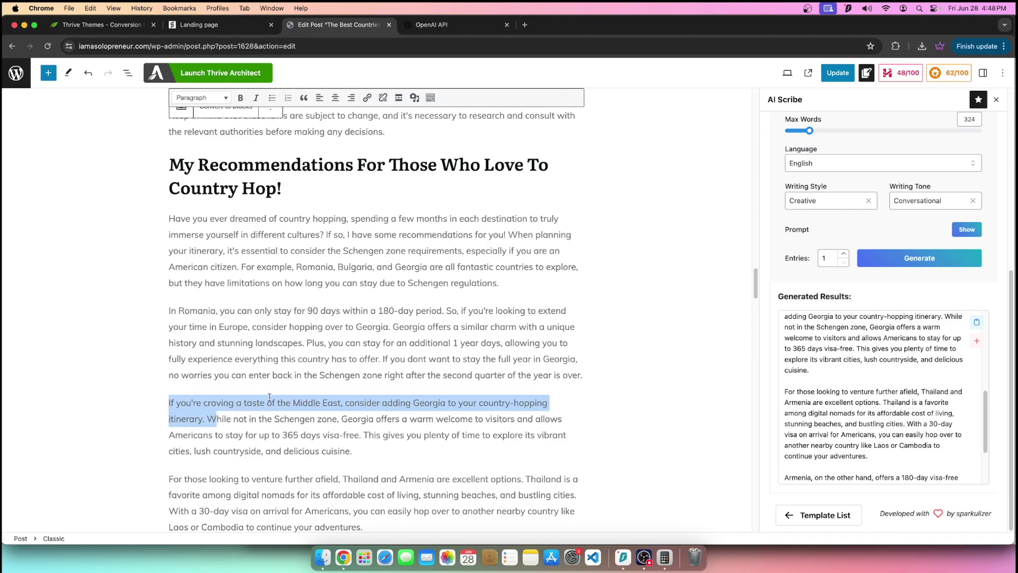
{"action": "left_click_drag", "start_coordinate": [352, 451], "coordinate": [262, 410]}
{"action": "left_click_drag", "start_coordinate": [467, 342], "coordinate": [583, 378]}
{"action": "scroll", "coordinate": [319, 382], "scroll_direction": "down", "scroll_amount": 3}
{"action": "left_click", "coordinate": [185, 379]}
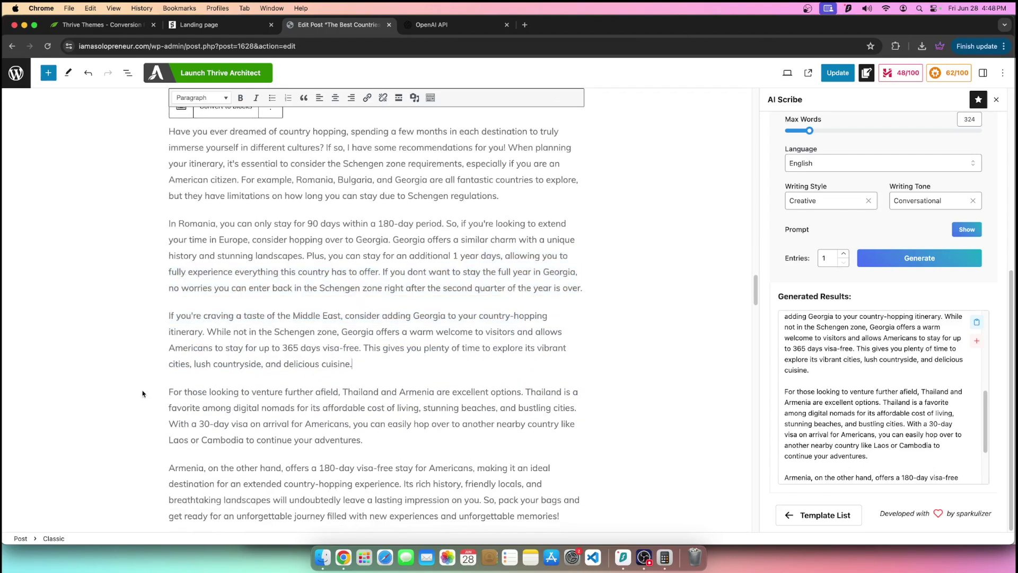
{"action": "left_click_drag", "start_coordinate": [188, 395], "coordinate": [449, 409]}
{"action": "left_click", "coordinate": [375, 392]}
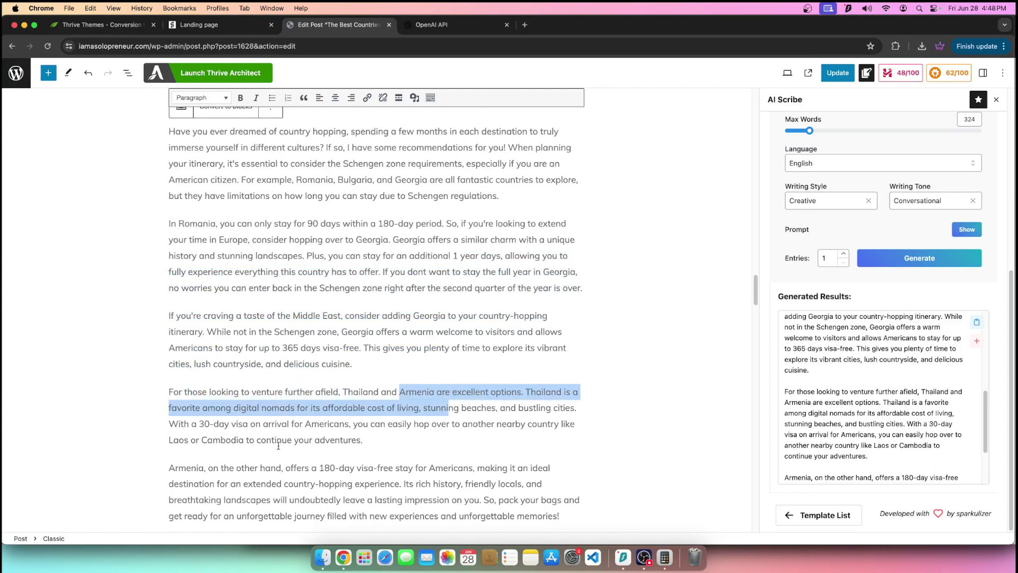
{"action": "left_click_drag", "start_coordinate": [221, 408], "coordinate": [373, 418]}
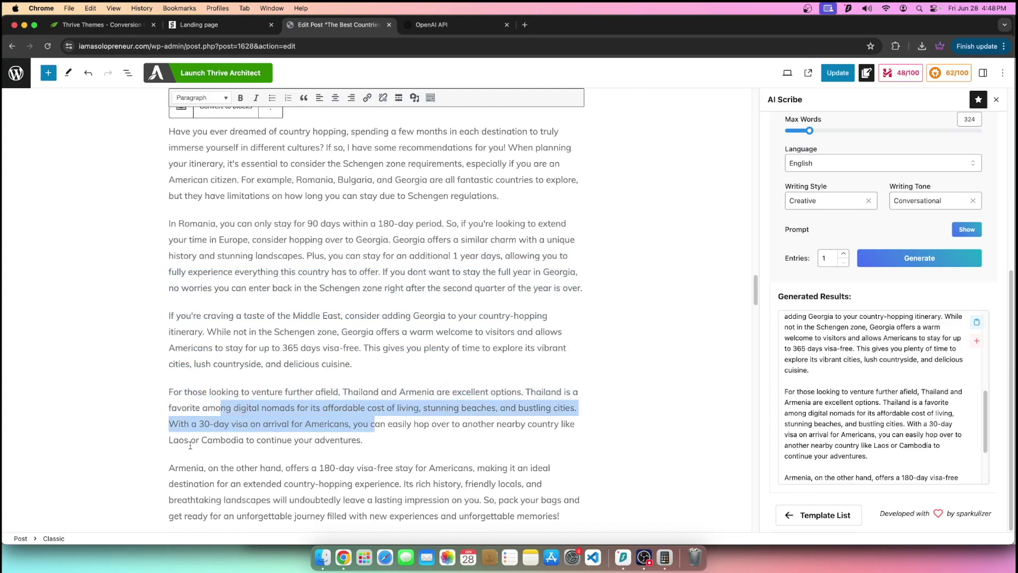
{"action": "scroll", "coordinate": [190, 471], "scroll_direction": "down", "scroll_amount": 2}
{"action": "left_click_drag", "start_coordinate": [199, 428], "coordinate": [450, 459]}
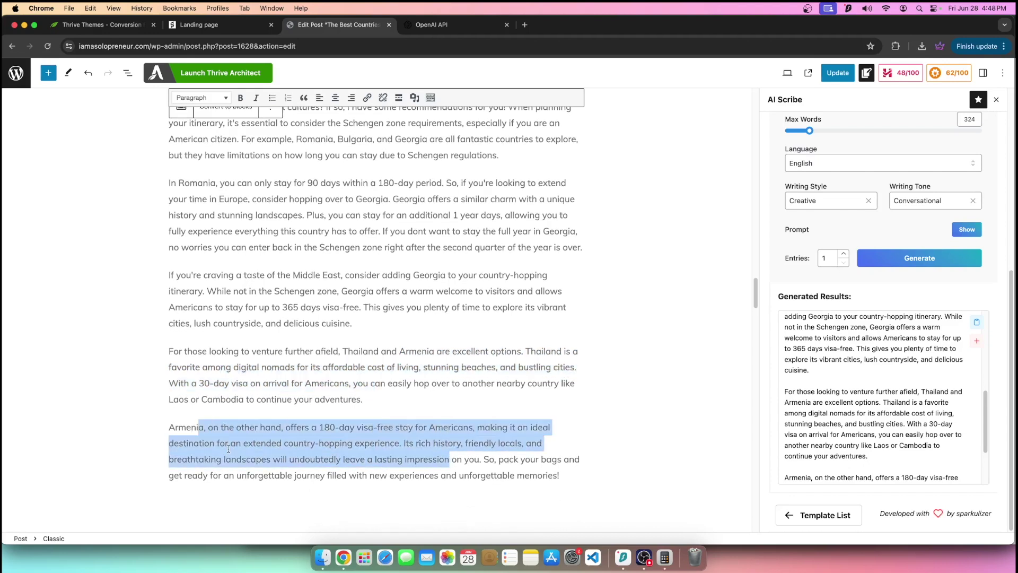
{"action": "double_click", "coordinate": [248, 441]}
{"action": "left_click_drag", "start_coordinate": [247, 441], "coordinate": [413, 442]}
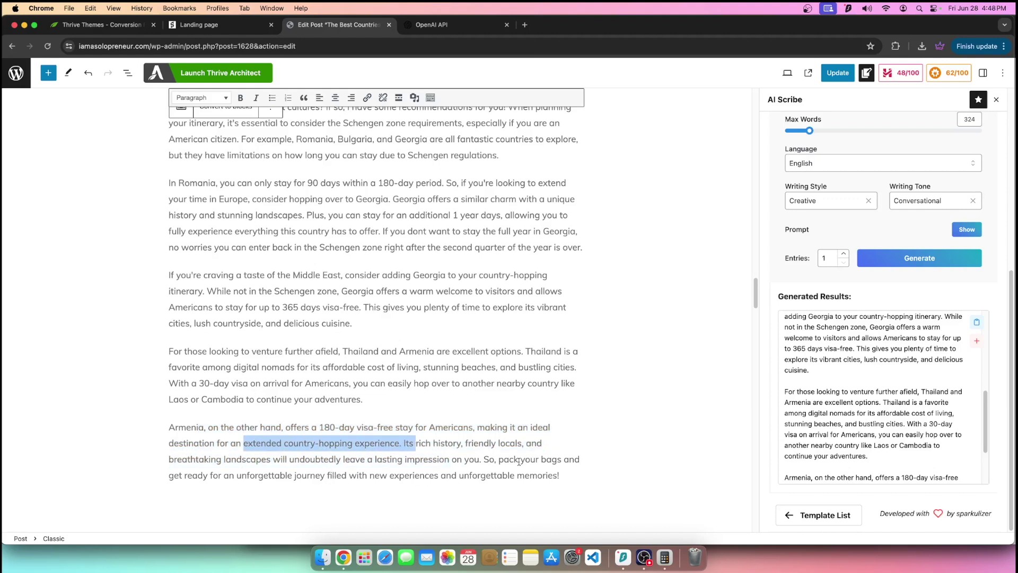
- Start a separate paragraph after the Armenia paragraph with the words "Its also very"
{"action": "left_click", "coordinate": [568, 473]}
{"action": "type", "text": "Its also very"}
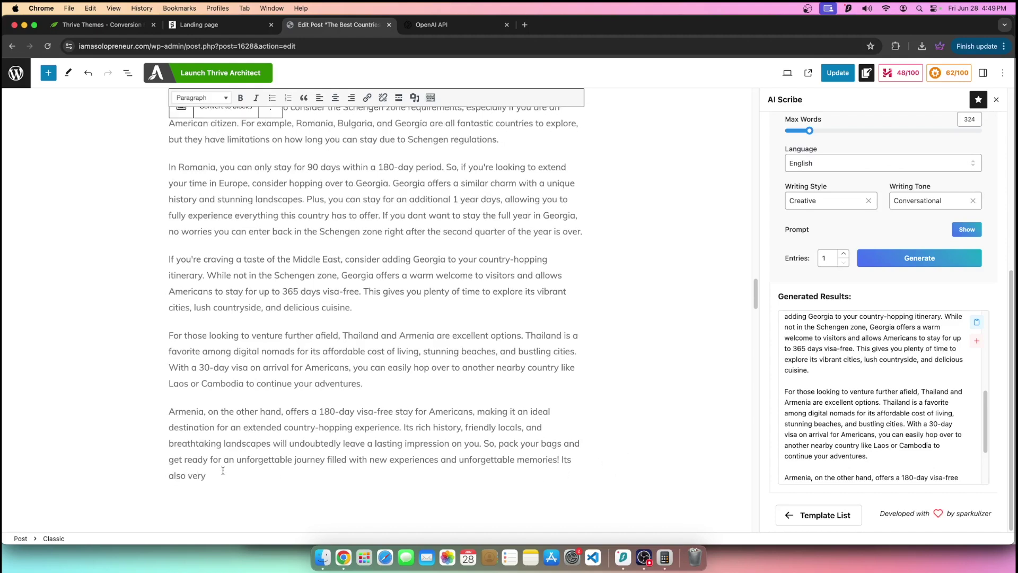
{"action": "left_click", "coordinate": [561, 460]}
{"action": "key", "text": "Return"}
{"action": "scroll", "coordinate": [372, 478], "scroll_direction": "down", "scroll_amount": 3}
{"action": "scroll", "coordinate": [352, 518], "scroll_direction": "up", "scroll_amount": 3}
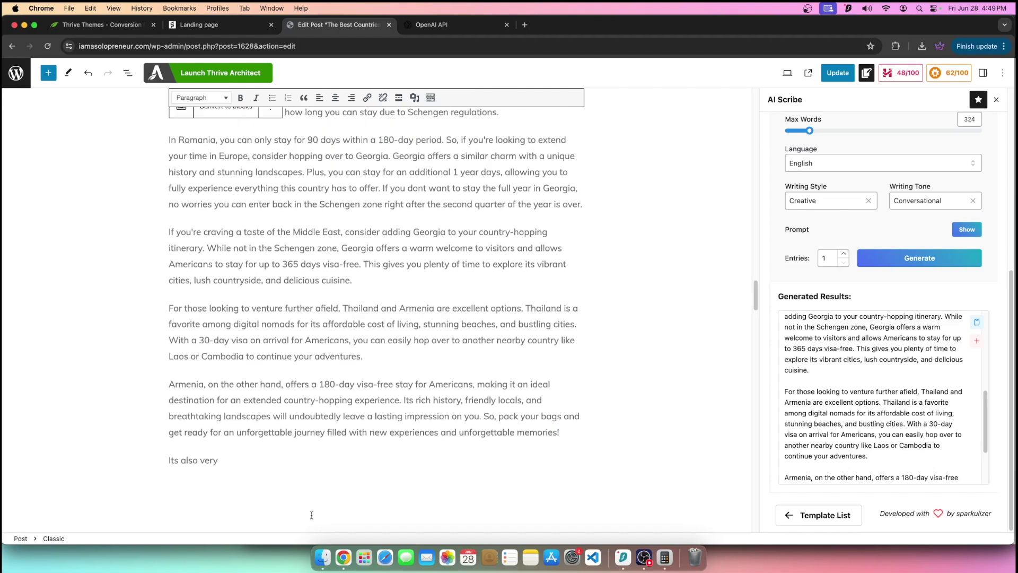
- Finish the new paragraph with "easy to get a temporary residency permit in Armenia, here is how!", correcting the misspelled country name
{"action": "type", "text": "easy to g"}
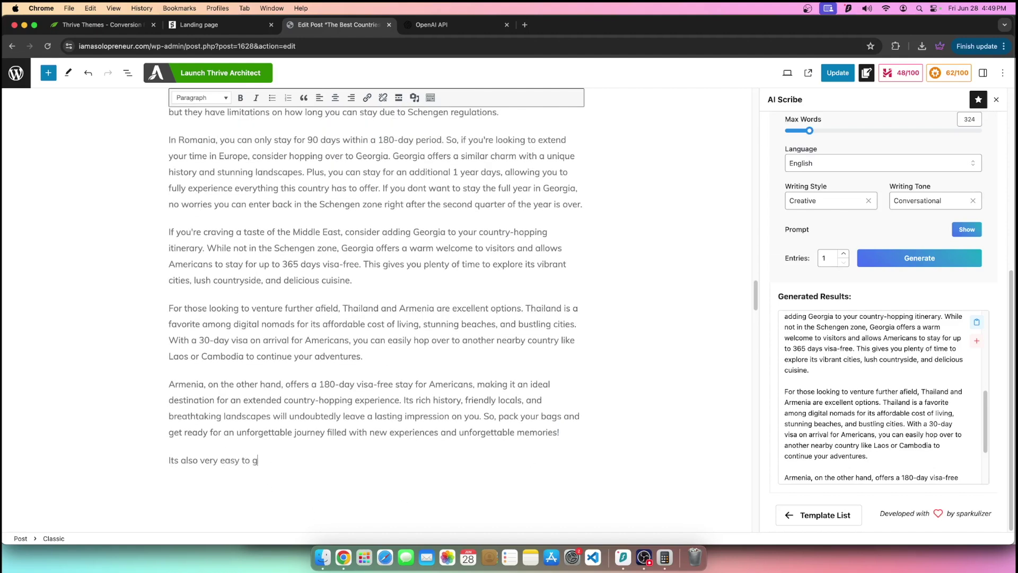
{"action": "type", "text": "et a temp"}
{"action": "key", "text": "BackSpace"}
{"action": "key", "text": "BackSpace"}
{"action": "key", "text": "BackSpace"}
{"action": "type", "text": "emporart"}
{"action": "key", "text": "BackSpace"}
{"action": "type", "text": "y residency "}
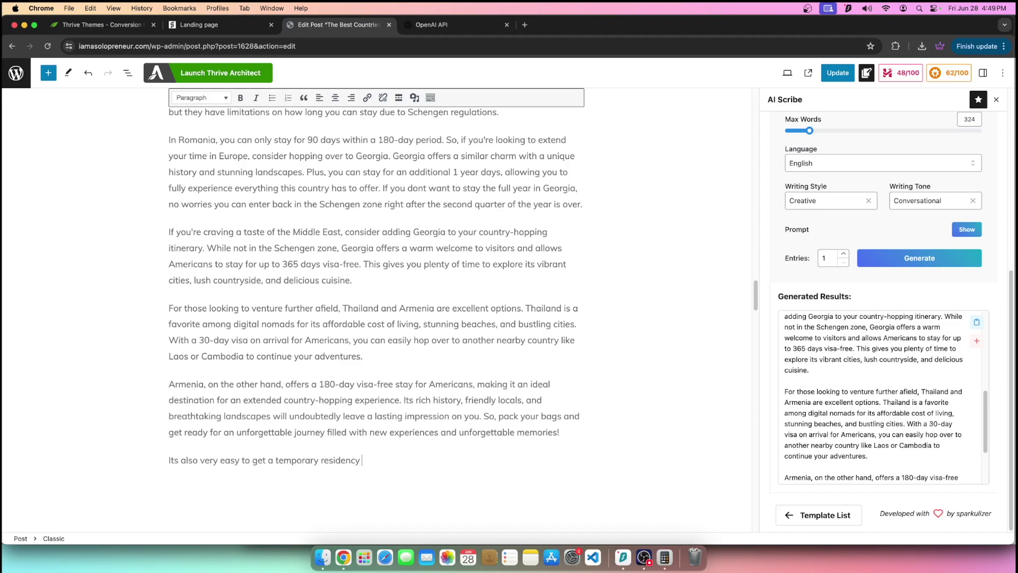
{"action": "type", "text": "permit in armneia"}
{"action": "type", "text": " here is how!"}
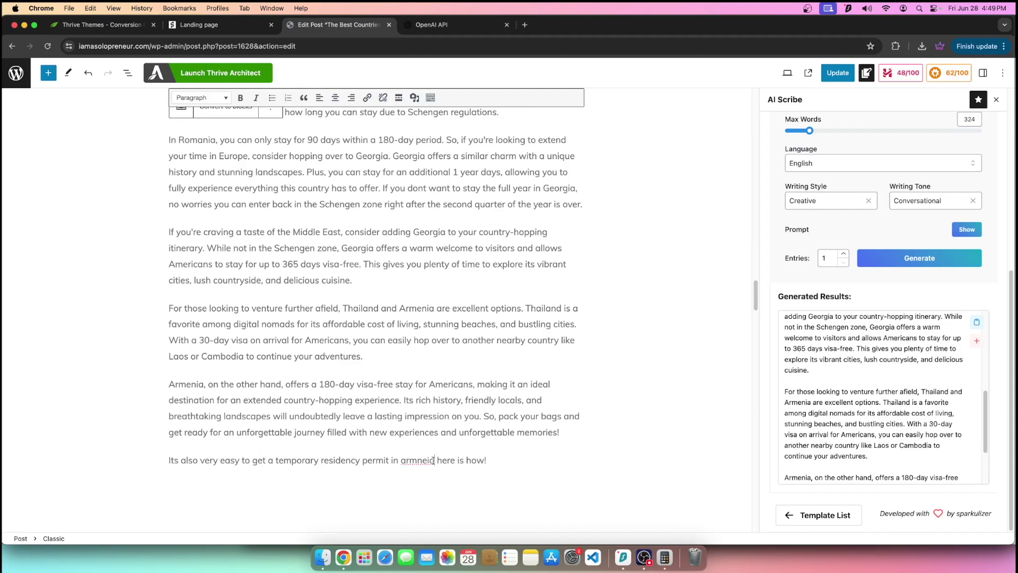
{"action": "right_click", "coordinate": [417, 460]}
{"action": "left_click", "coordinate": [437, 310]}
- Add a line below the residency sentence reading "How To Get A Temporary Residency Permit In Armenia"
{"action": "key", "text": "Return"}
{"action": "key", "text": "Return"}
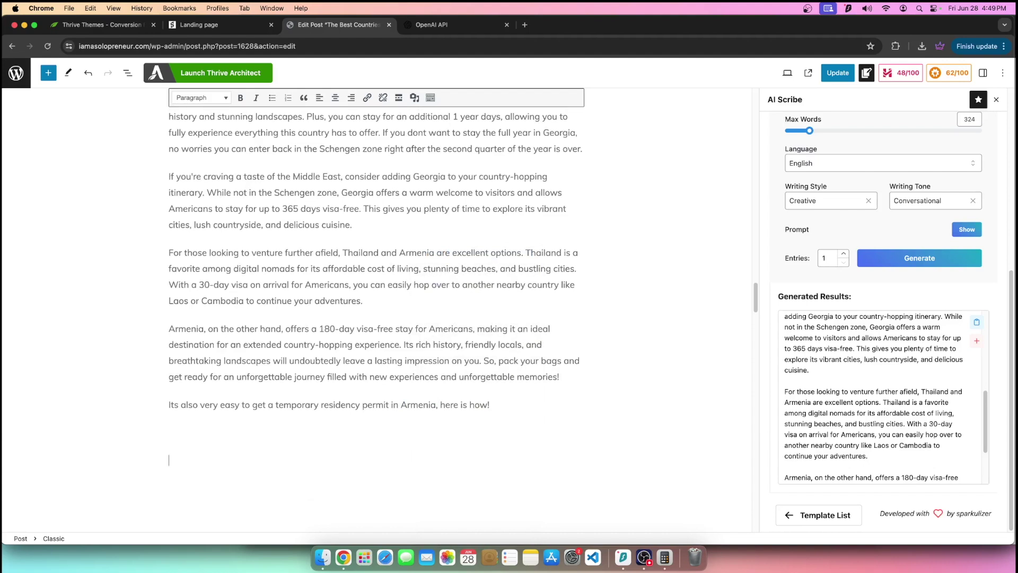
{"action": "type", "text": "How To Get A"}
{"action": "key", "text": "BackSpace"}
{"action": "key", "text": "BackSpace"}
{"action": "type", "text": "A A "}
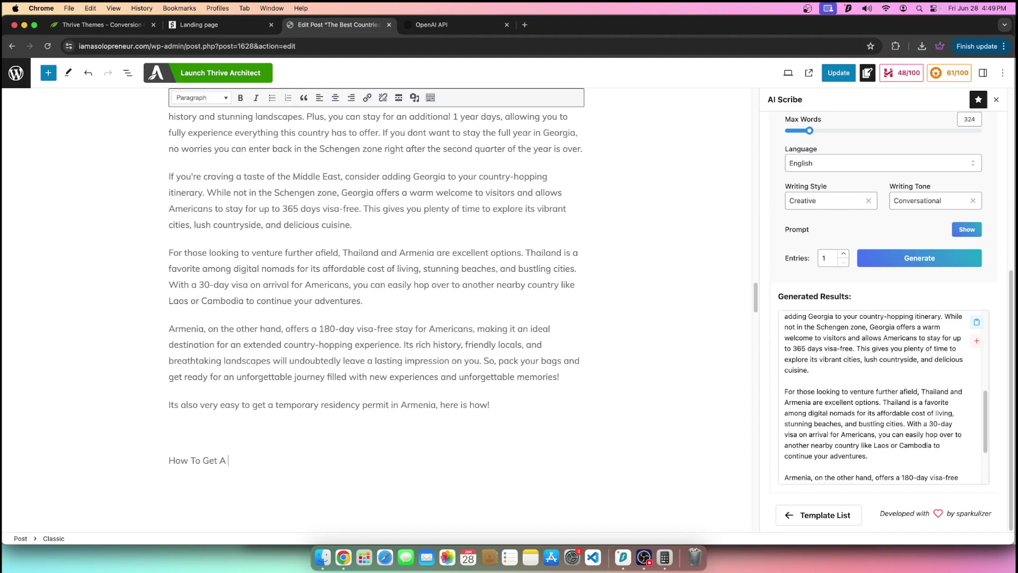
{"action": "type", "text": "Temporary Residency Perm"}
{"action": "type", "text": "In A"}
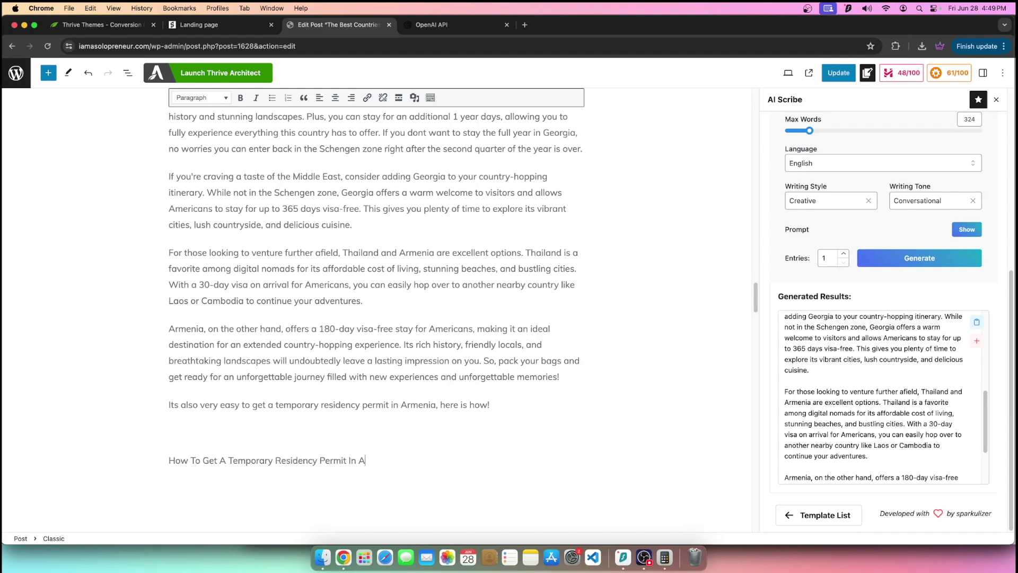
{"action": "type", "text": "rmenia"}
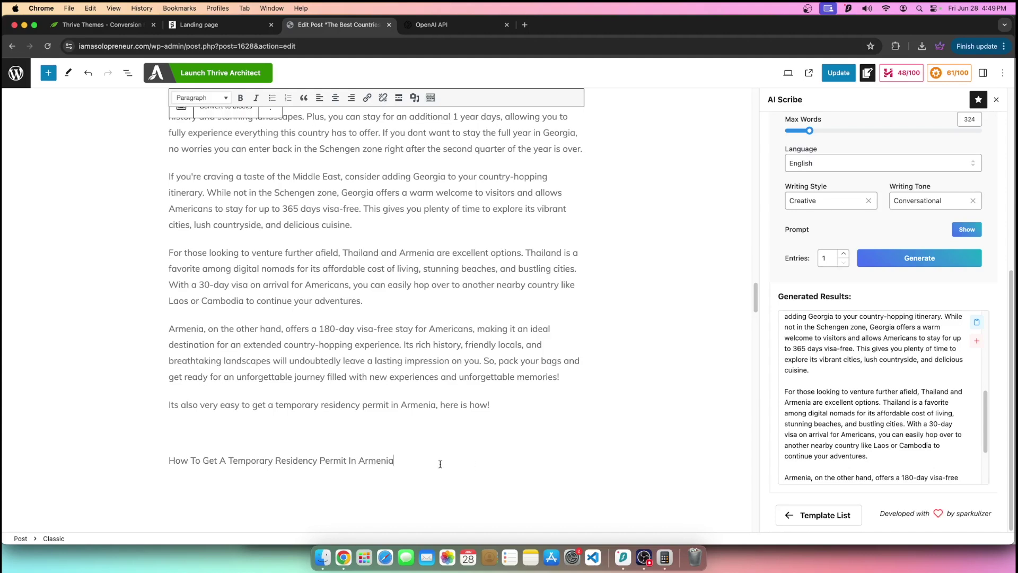
- Format the line "How To Get A Temporary Residency Permit In Armenia" as Heading 4
{"action": "left_click_drag", "start_coordinate": [439, 462], "coordinate": [138, 458]}
{"action": "left_click", "coordinate": [209, 97]}
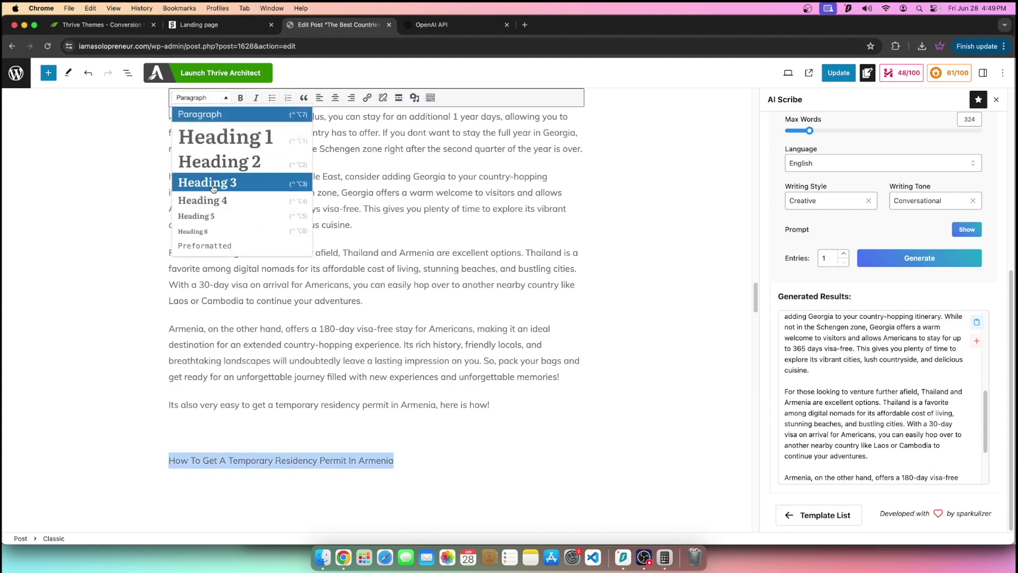
{"action": "left_click", "coordinate": [223, 184]}
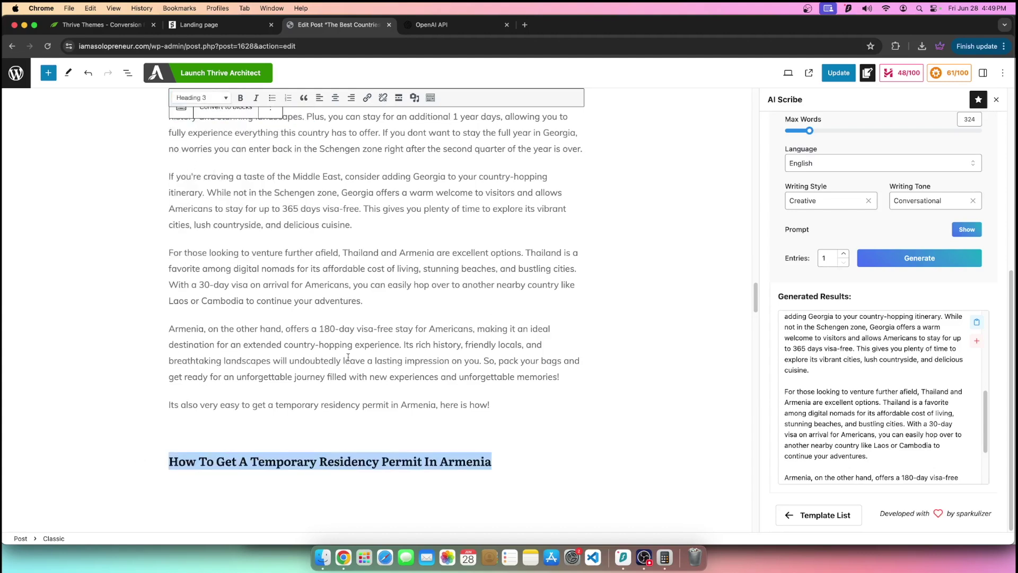
{"action": "left_click", "coordinate": [209, 97]}
{"action": "left_click", "coordinate": [204, 199]}
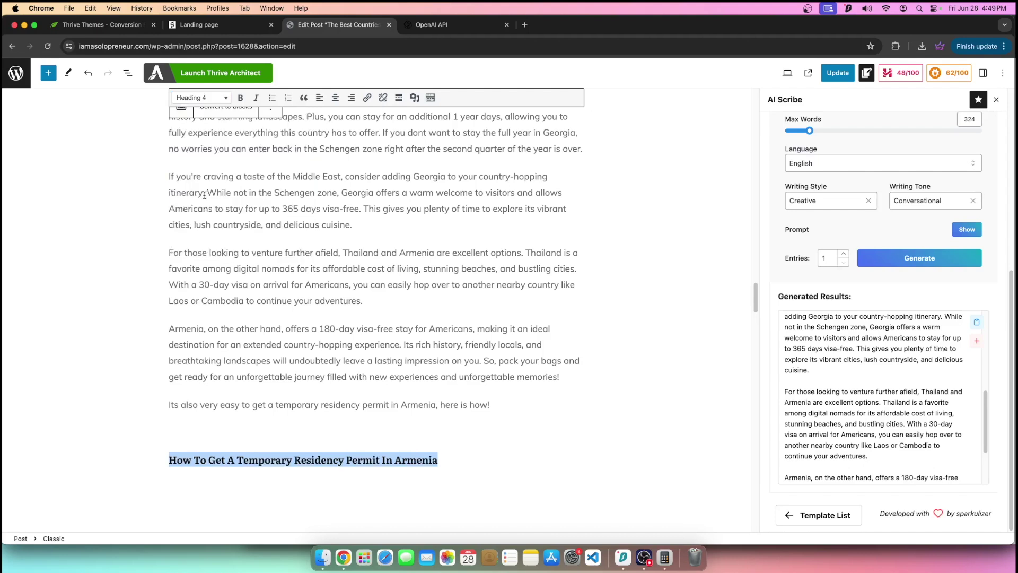
- Replace the AI Scribe outline with the copied Armenia permit heading, followed by "requirements, costs,"
{"action": "left_click_drag", "start_coordinate": [170, 459], "coordinate": [477, 450]}
{"action": "key", "text": "super+c"}
{"action": "scroll", "coordinate": [778, 313], "scroll_direction": "up", "scroll_amount": 1}
{"action": "scroll", "coordinate": [778, 313], "scroll_direction": "up", "scroll_amount": 5}
{"action": "left_click_drag", "start_coordinate": [955, 268], "coordinate": [747, 149]}
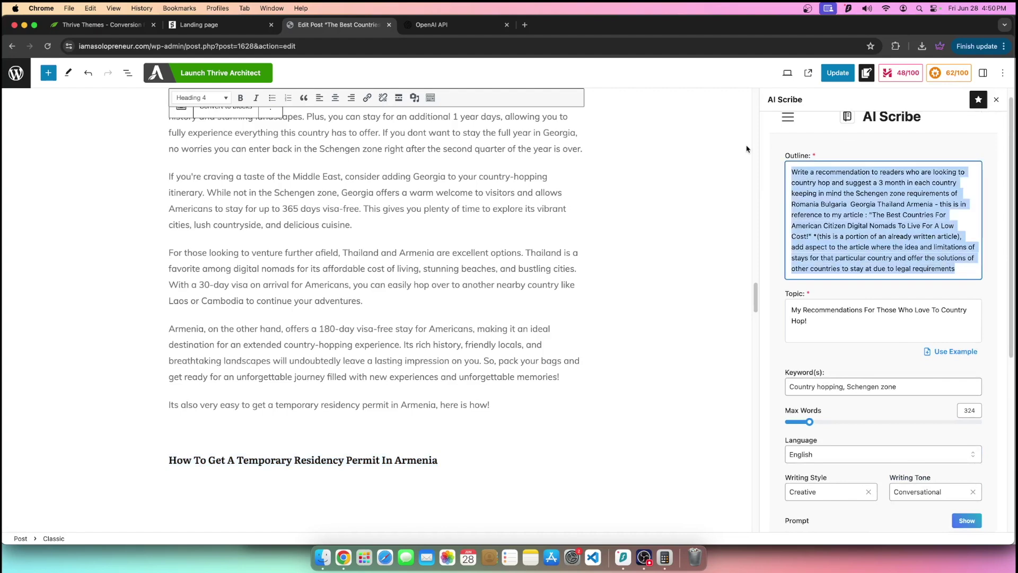
{"action": "key", "text": "super+v"}
{"action": "left_click_drag", "start_coordinate": [797, 173], "coordinate": [969, 180]}
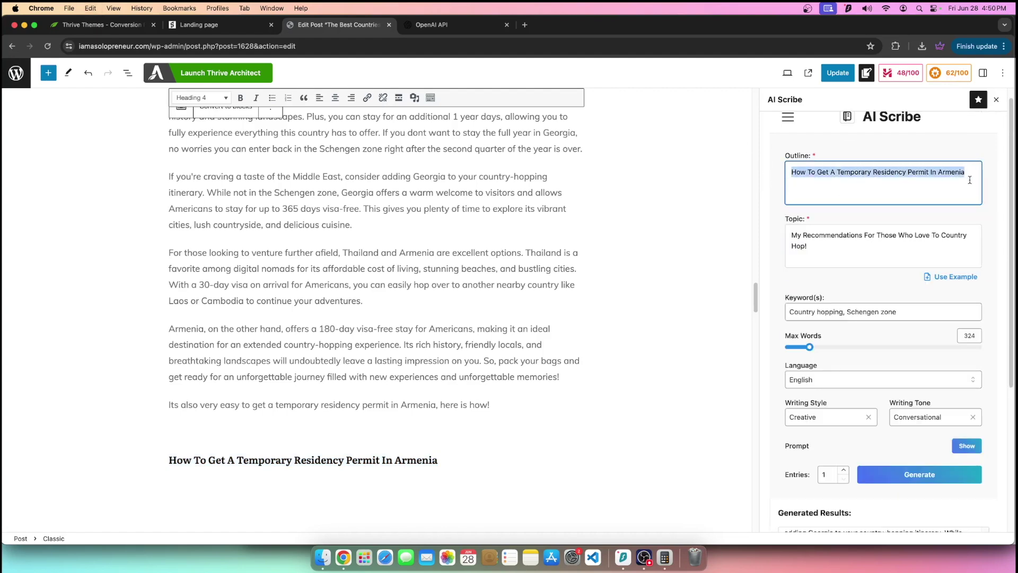
{"action": "left_click_drag", "start_coordinate": [897, 264], "coordinate": [747, 223]}
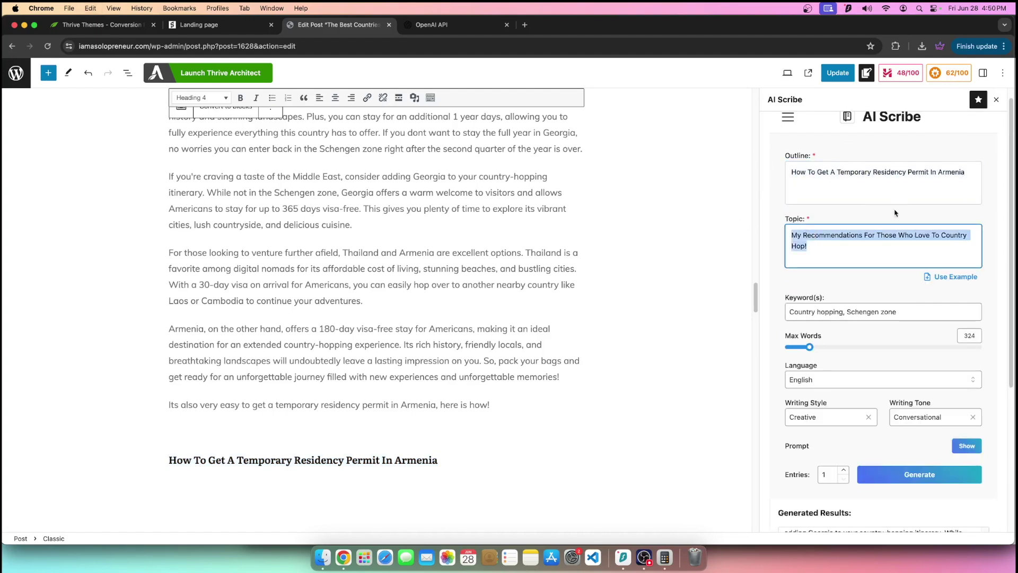
{"action": "left_click", "coordinate": [963, 174]}
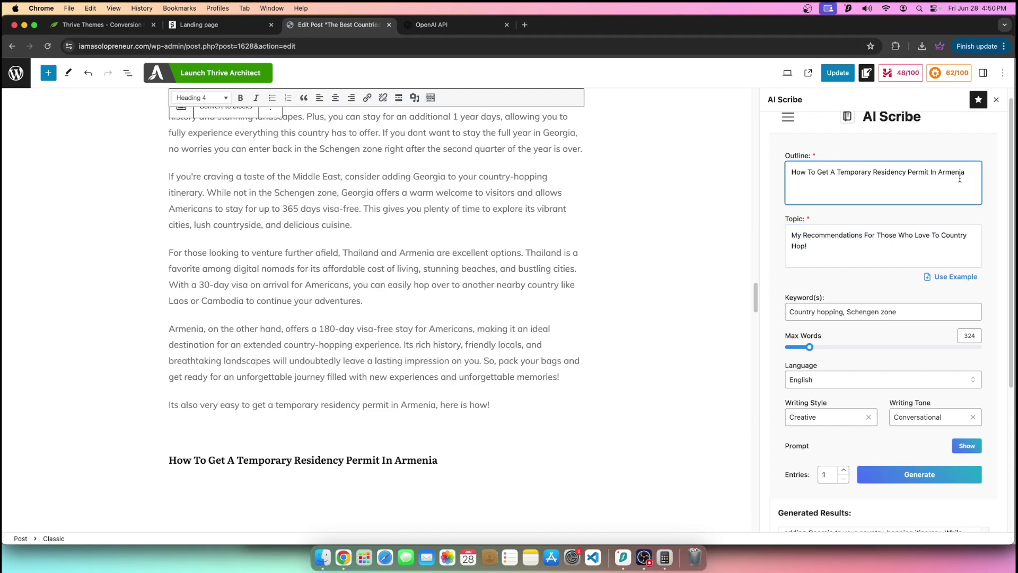
{"action": "type", "text": "requirements, costs,"}
- Clear the old topic and keywords from the paragraph generator
{"action": "key", "text": "Tab"}
{"action": "key", "text": "super+a"}
{"action": "key", "text": "BackSpace"}
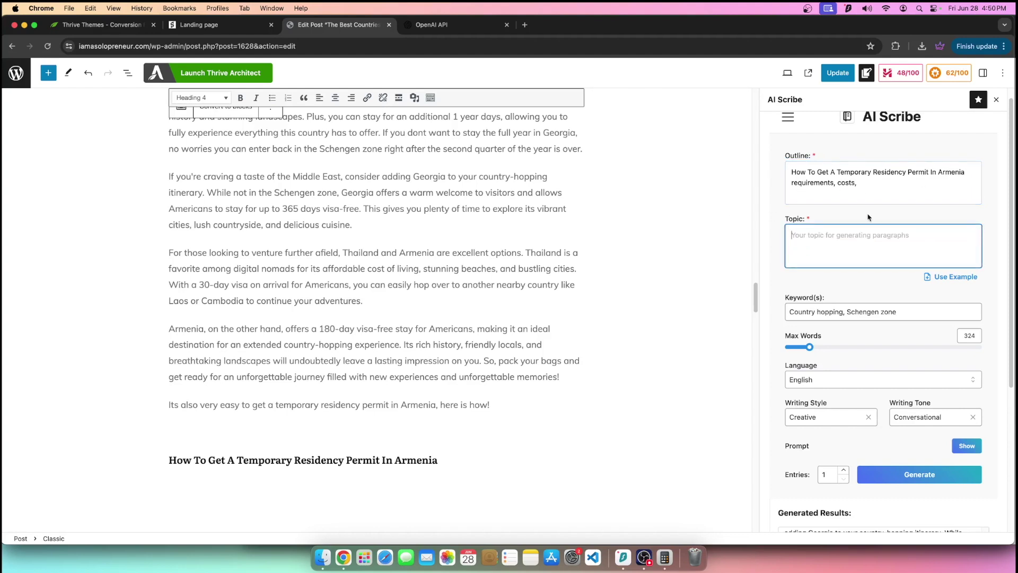
{"action": "key", "text": "Tab"}
{"action": "key", "text": "BackSpace"}
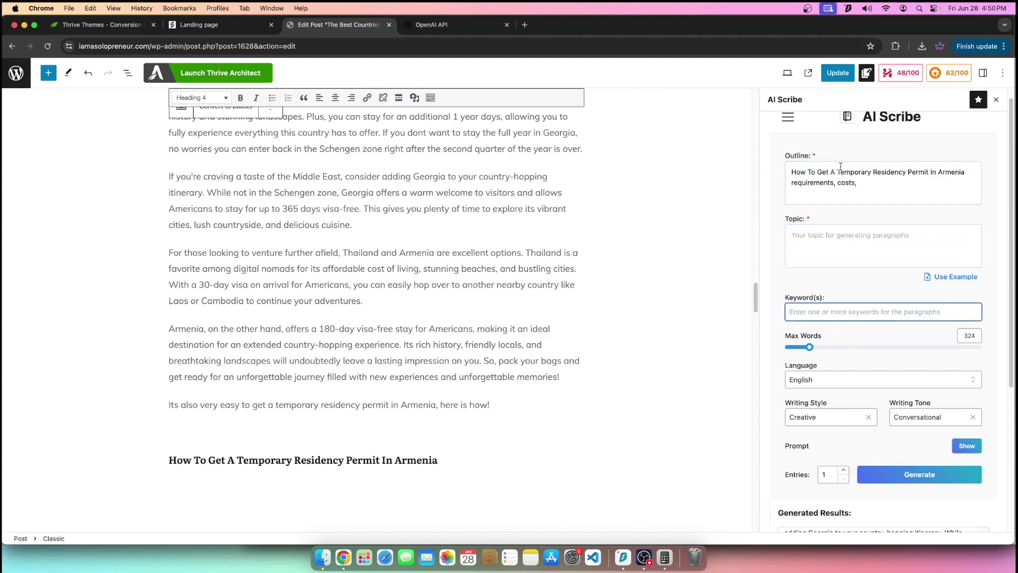
- Fill the generator's topic with "Temporary Residency Permit In Armenia", copied from the outline
{"action": "left_click_drag", "start_coordinate": [837, 171], "coordinate": [928, 169]}
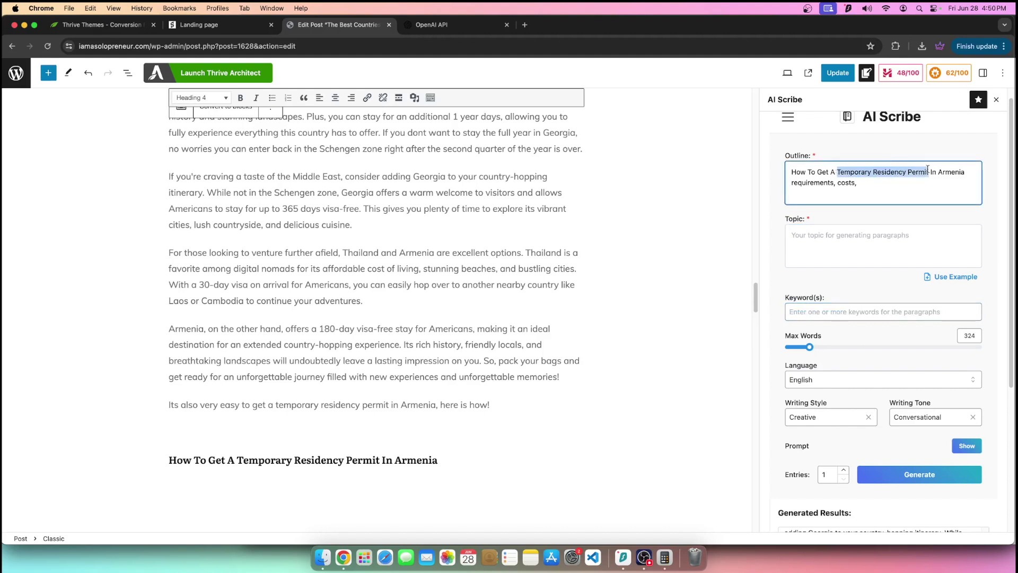
{"action": "left_click", "coordinate": [972, 174]}
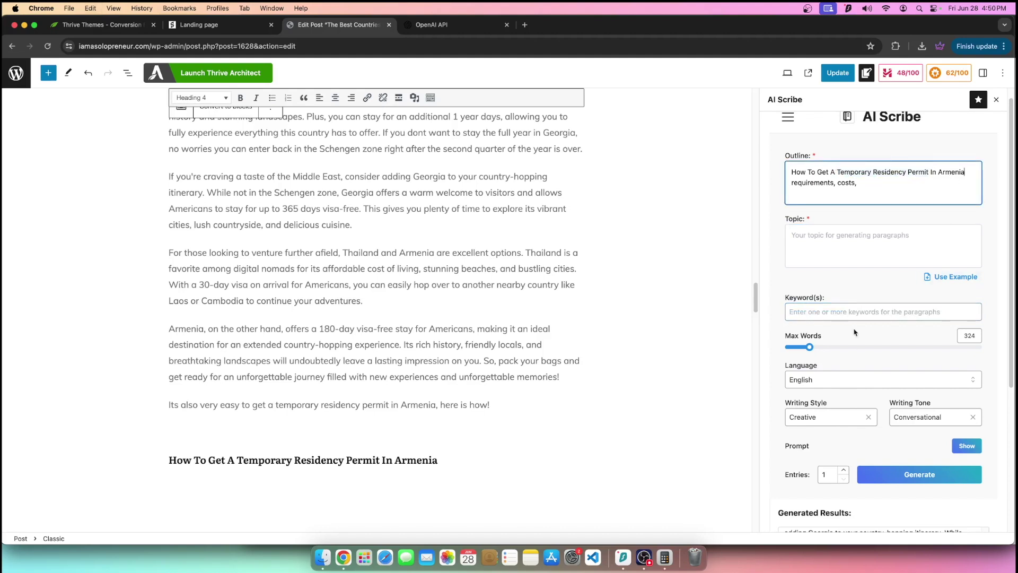
{"action": "left_click", "coordinate": [902, 481]}
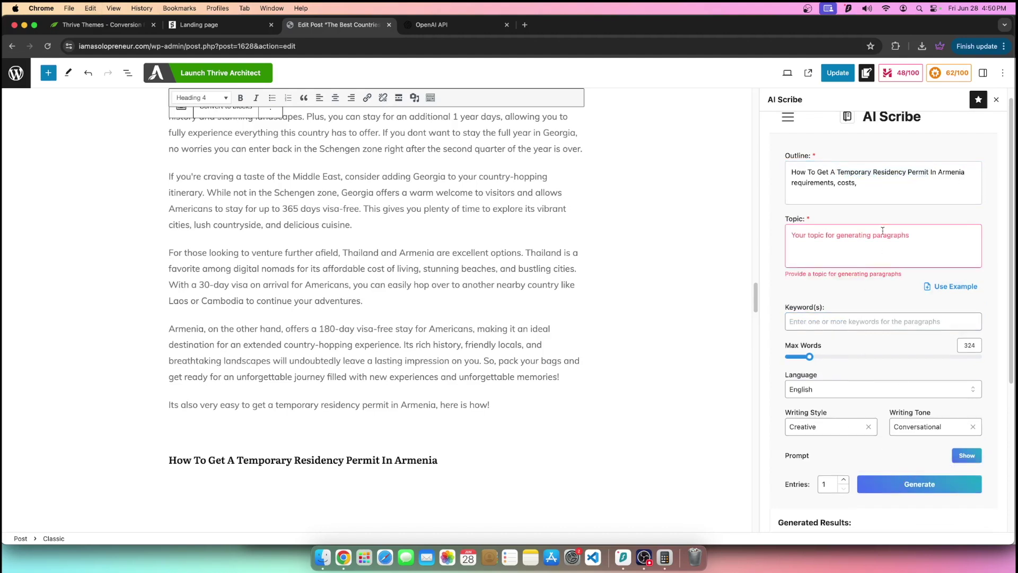
{"action": "left_click", "coordinate": [838, 173]}
{"action": "key", "text": "cmd+a"}
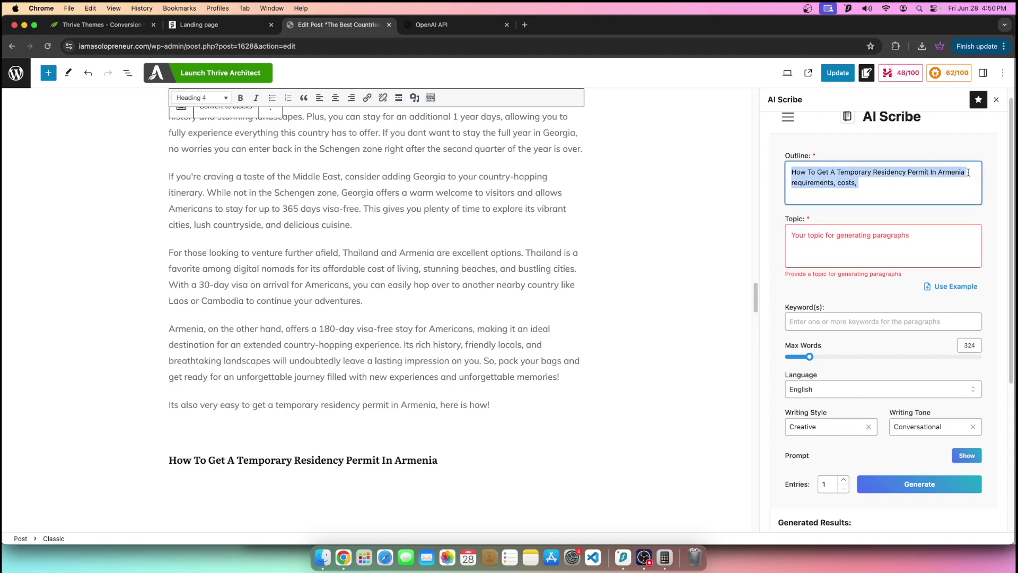
{"action": "left_click_drag", "start_coordinate": [968, 173], "coordinate": [756, 174]}
{"action": "left_click", "coordinate": [878, 189]}
{"action": "left_click_drag", "start_coordinate": [966, 171], "coordinate": [957, 171]}
{"action": "left_click_drag", "start_coordinate": [838, 173], "coordinate": [837, 173]}
{"action": "key", "text": "cmd+c"}
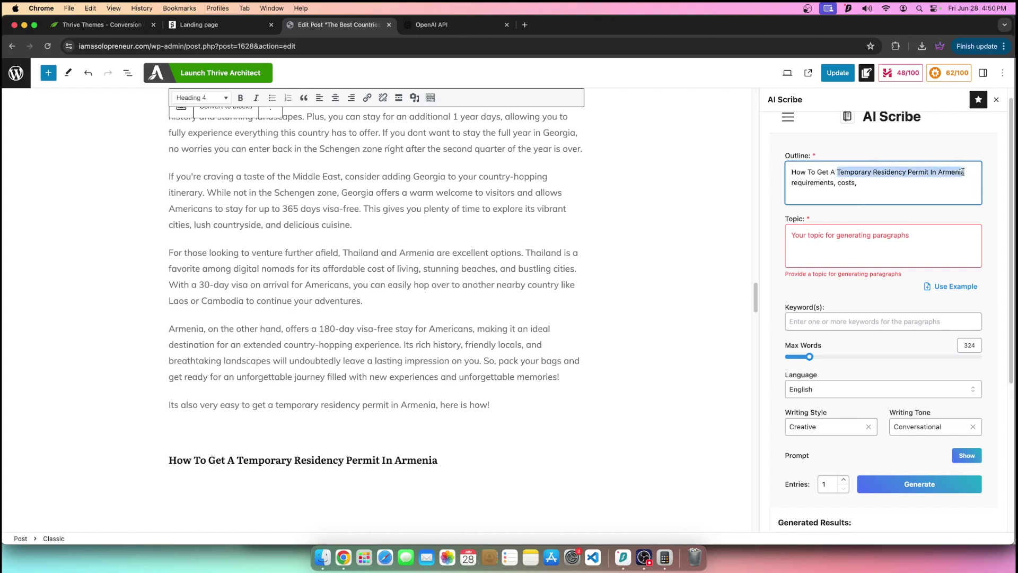
{"action": "left_click", "coordinate": [847, 257]}
{"action": "key", "text": "cmd+v"}
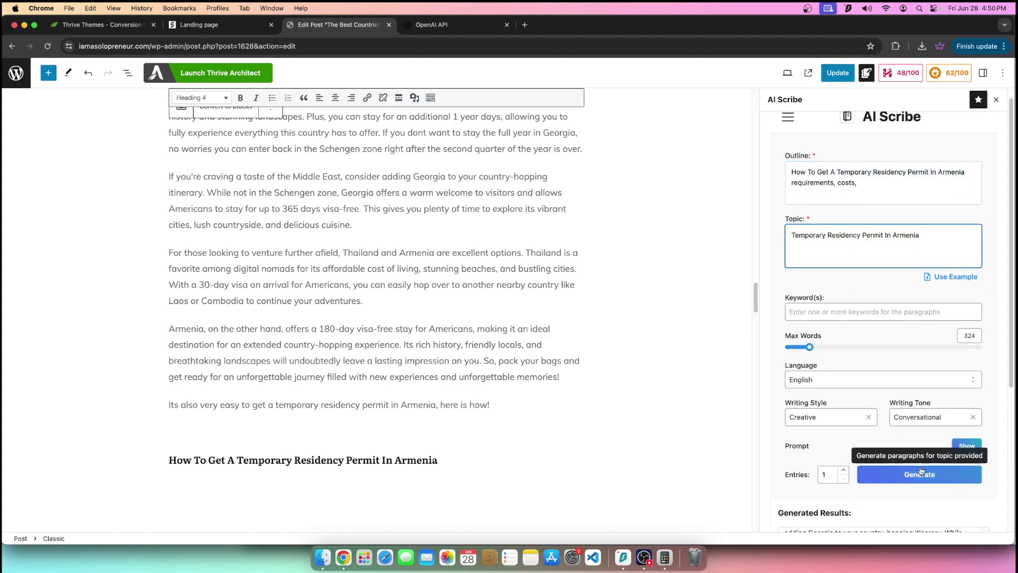
- Reduce the maximum words to 151, generate the Armenia permit paragraphs and look through the result
{"action": "left_click_drag", "start_coordinate": [807, 349], "coordinate": [799, 347]}
{"action": "left_click", "coordinate": [889, 474]}
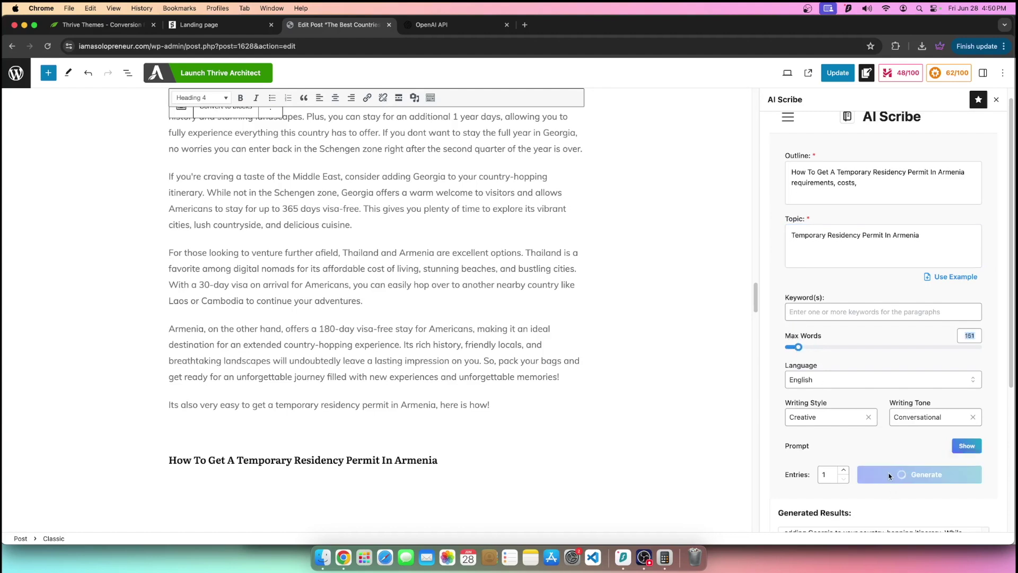
{"action": "scroll", "coordinate": [875, 461], "scroll_direction": "down", "scroll_amount": 5}
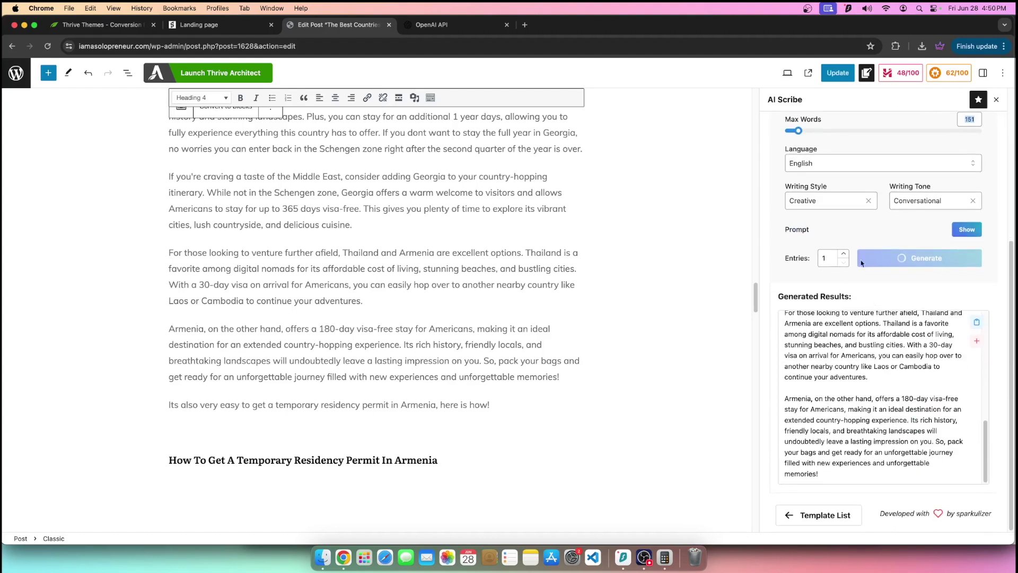
{"action": "scroll", "coordinate": [831, 397], "scroll_direction": "down", "scroll_amount": 3}
{"action": "scroll", "coordinate": [902, 395], "scroll_direction": "up", "scroll_amount": 3}
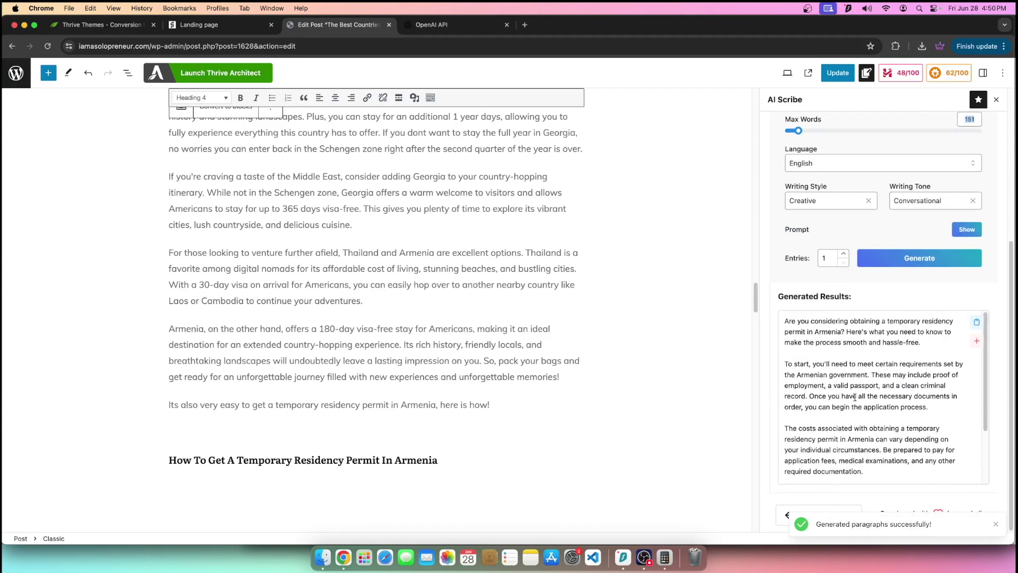
{"action": "scroll", "coordinate": [976, 392], "scroll_direction": "down", "scroll_amount": 3}
- Copy the generated paragraphs below the Armenia permit heading and delete their opening paragraph beginning "Are you considering"
{"action": "left_click", "coordinate": [977, 322]}
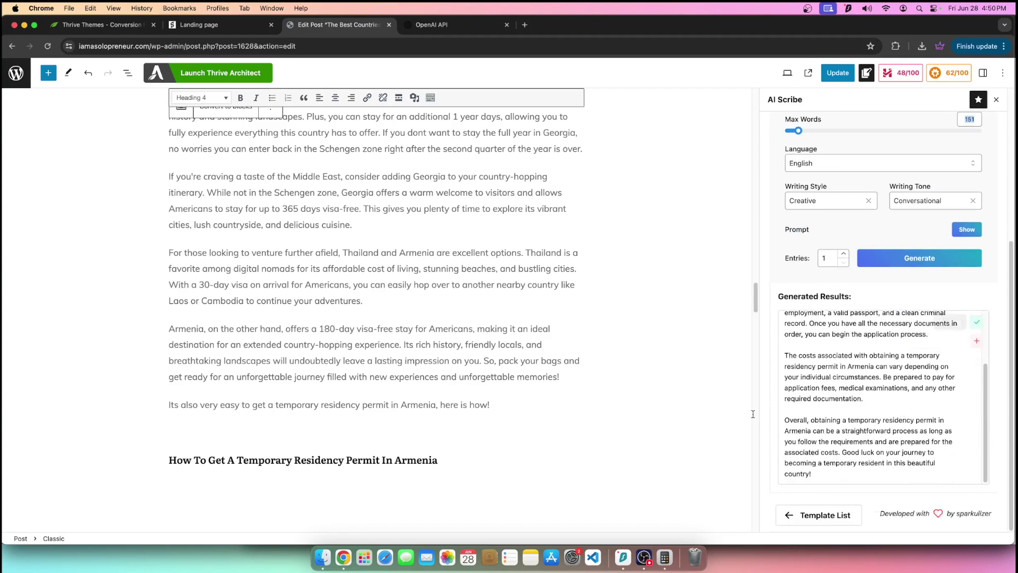
{"action": "left_click", "coordinate": [443, 486]}
{"action": "key", "text": "super+v"}
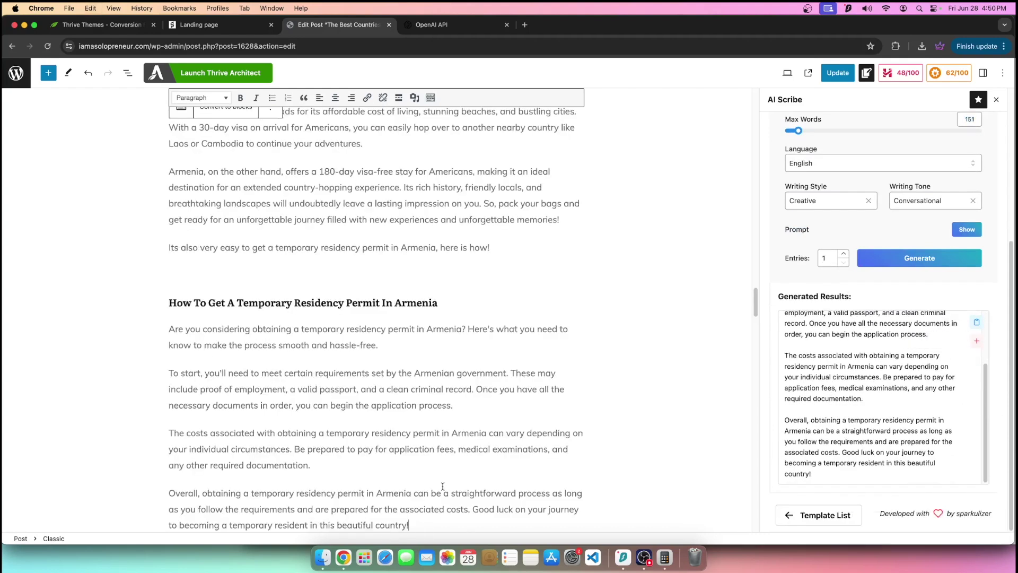
{"action": "left_click_drag", "start_coordinate": [402, 351], "coordinate": [175, 315]}
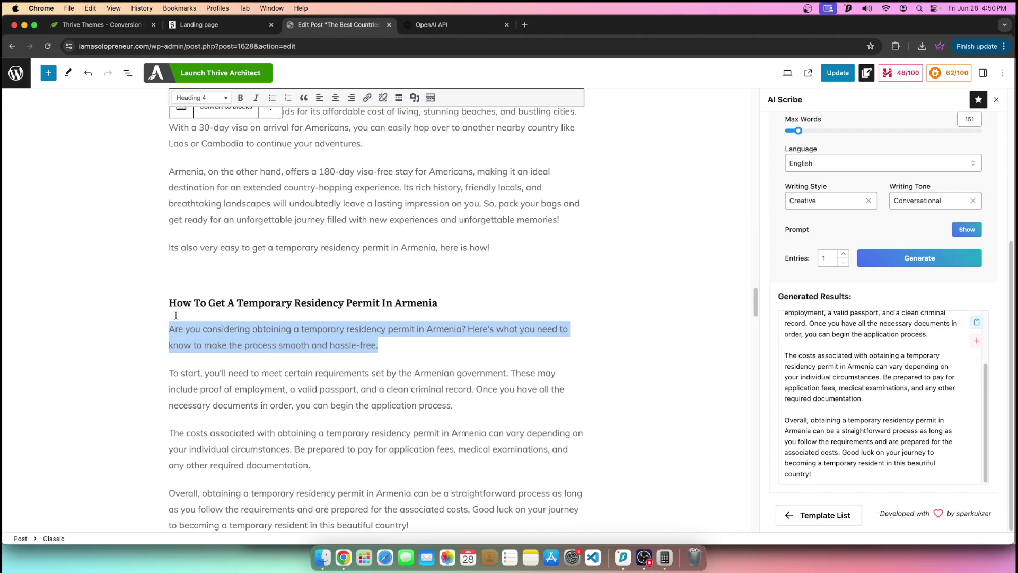
{"action": "key", "text": "BackSpace"}
- Review the new Armenia permit section's requirements, costs and closing paragraph
{"action": "left_click_drag", "start_coordinate": [309, 374], "coordinate": [454, 406]}
{"action": "left_click", "coordinate": [284, 390]}
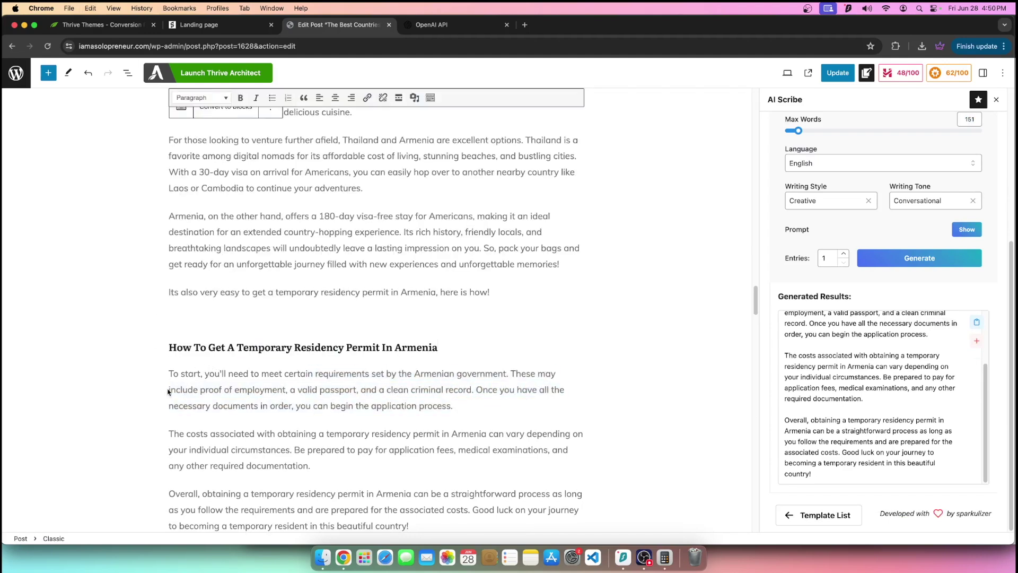
{"action": "left_click_drag", "start_coordinate": [297, 390], "coordinate": [479, 401]}
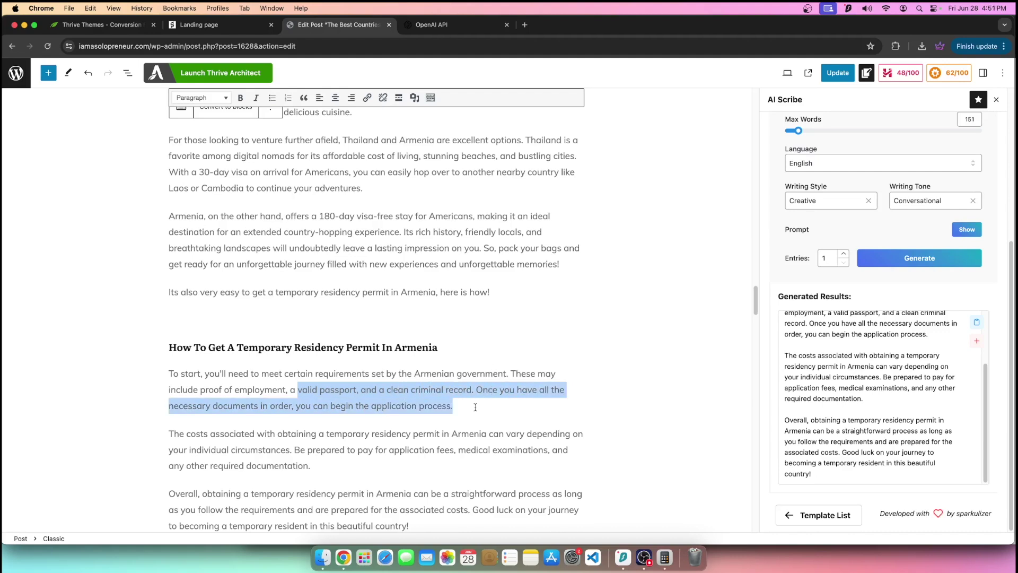
{"action": "left_click", "coordinate": [475, 407]}
{"action": "scroll", "coordinate": [476, 407], "scroll_direction": "down", "scroll_amount": 3}
{"action": "left_click_drag", "start_coordinate": [515, 447], "coordinate": [177, 283]}
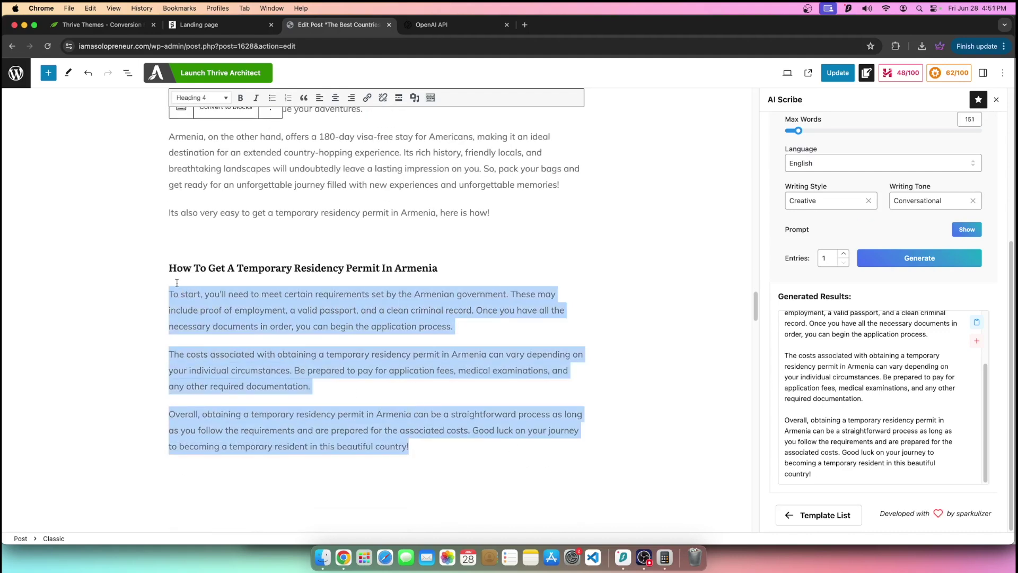
{"action": "scroll", "coordinate": [177, 282], "scroll_direction": "down", "scroll_amount": 4}
{"action": "left_click", "coordinate": [234, 413]}
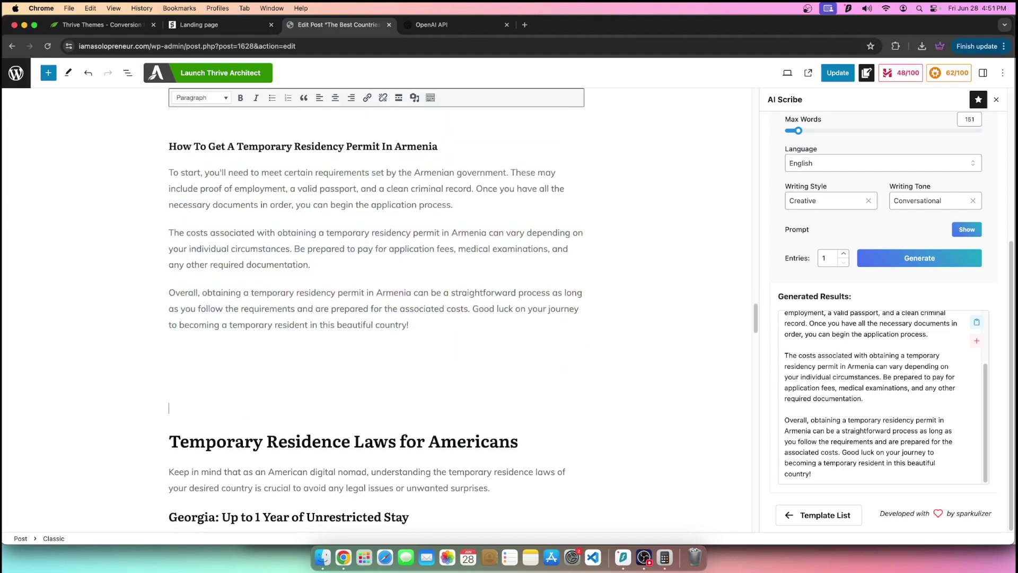
- Save the edited post by updating it with the new Armenia permit section
{"action": "scroll", "coordinate": [326, 355], "scroll_direction": "down", "scroll_amount": 15}
{"action": "scroll", "coordinate": [325, 355], "scroll_direction": "up", "scroll_amount": 15}
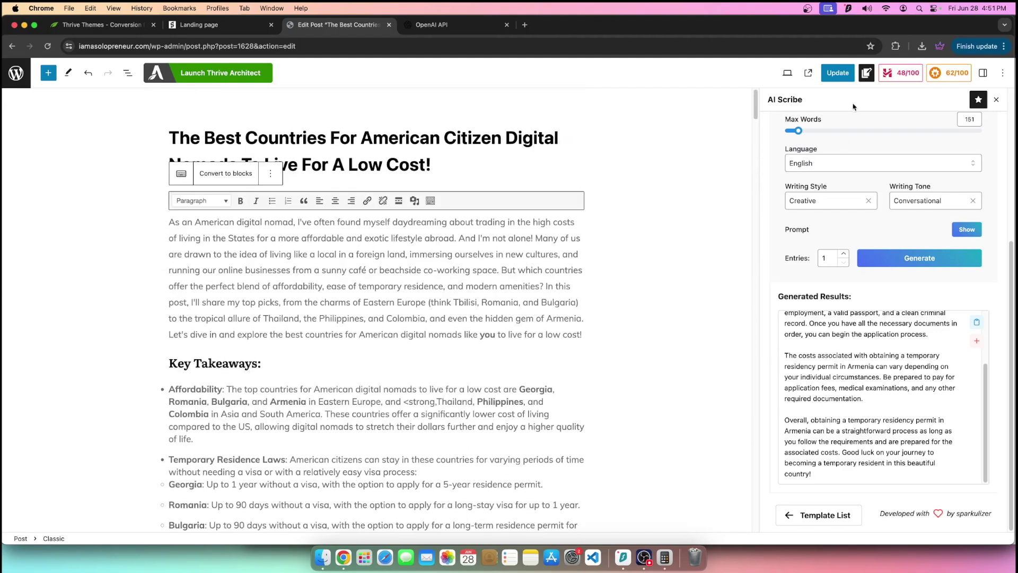
{"action": "left_click", "coordinate": [839, 73]}
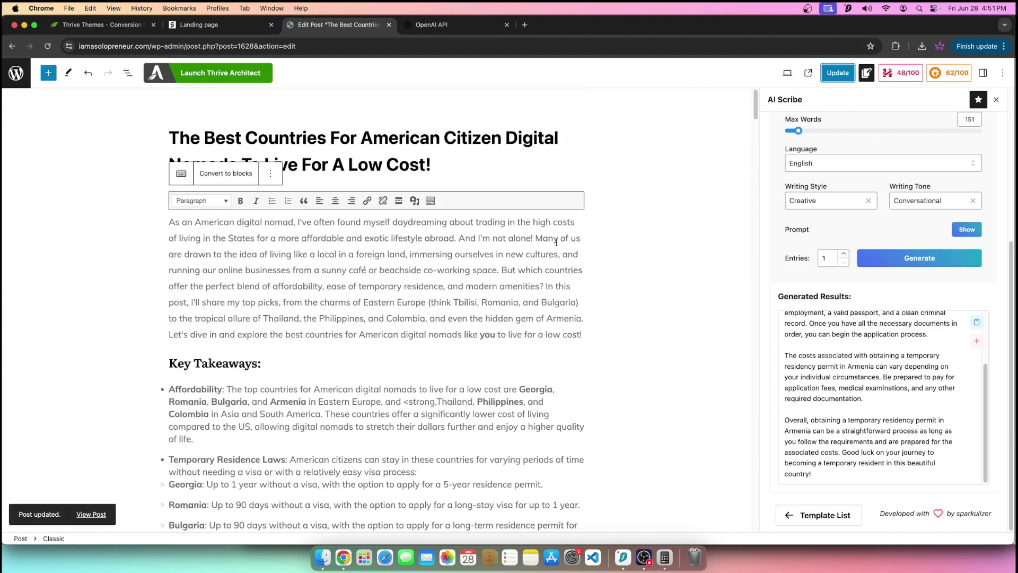
- Review the updated post, checking the visa stay limits listed per country and the Armenia destination section
{"action": "scroll", "coordinate": [555, 138], "scroll_direction": "down", "scroll_amount": 15}
{"action": "scroll", "coordinate": [555, 143], "scroll_direction": "up", "scroll_amount": 15}
{"action": "scroll", "coordinate": [413, 200], "scroll_direction": "down", "scroll_amount": 6}
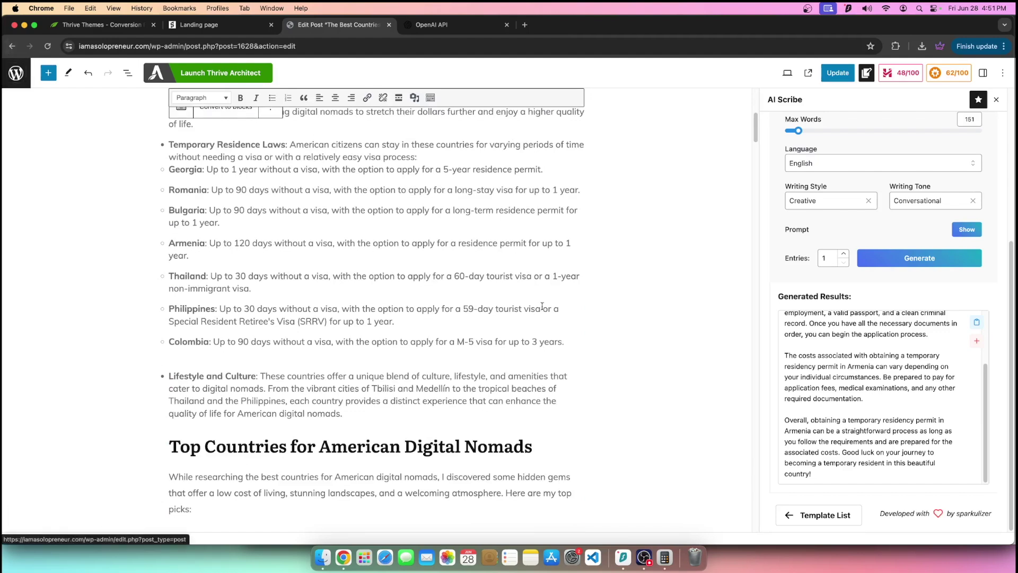
{"action": "left_click", "coordinate": [474, 297]}
{"action": "left_click_drag", "start_coordinate": [423, 243], "coordinate": [475, 290]}
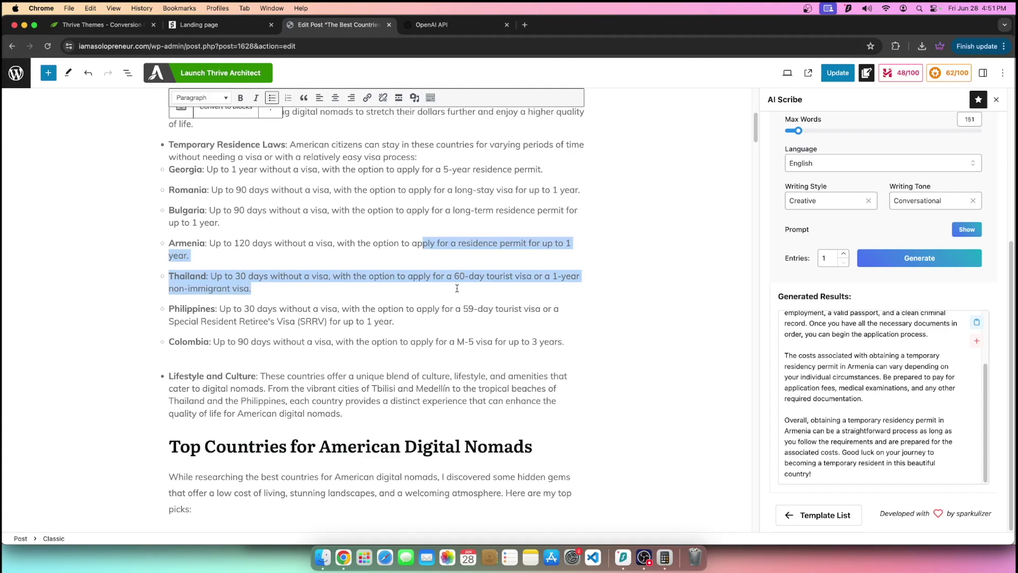
{"action": "scroll", "coordinate": [276, 221], "scroll_direction": "down", "scroll_amount": 15}
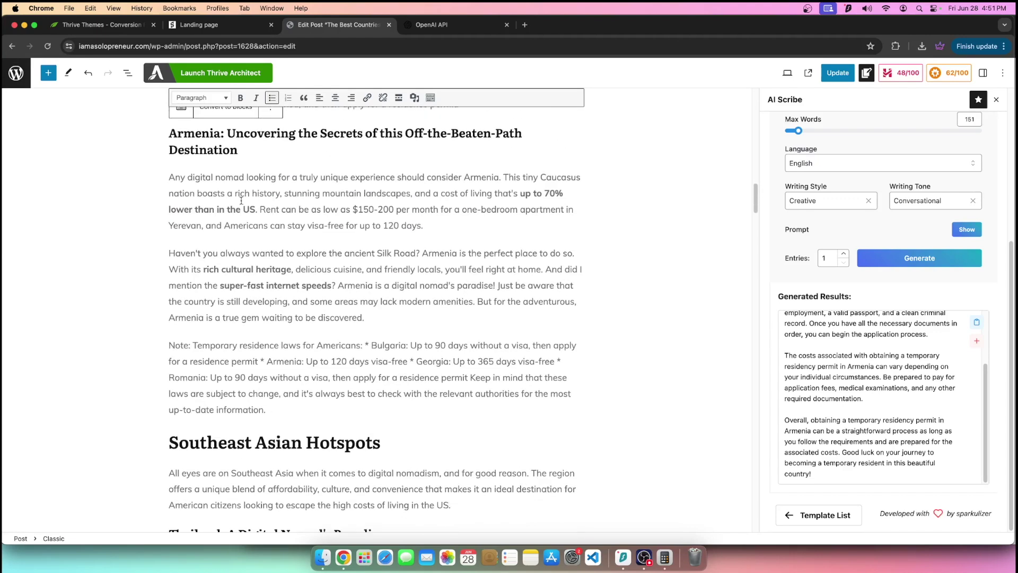
- Leave the post editor and open the AI Scribe page to look over its content templates
{"action": "left_click", "coordinate": [16, 73]}
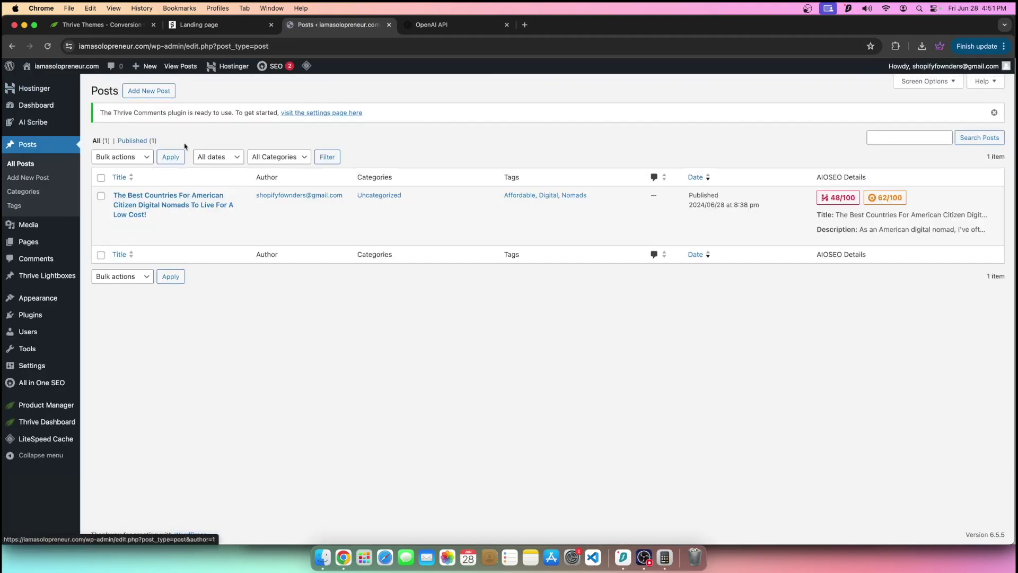
{"action": "left_click", "coordinate": [29, 121]}
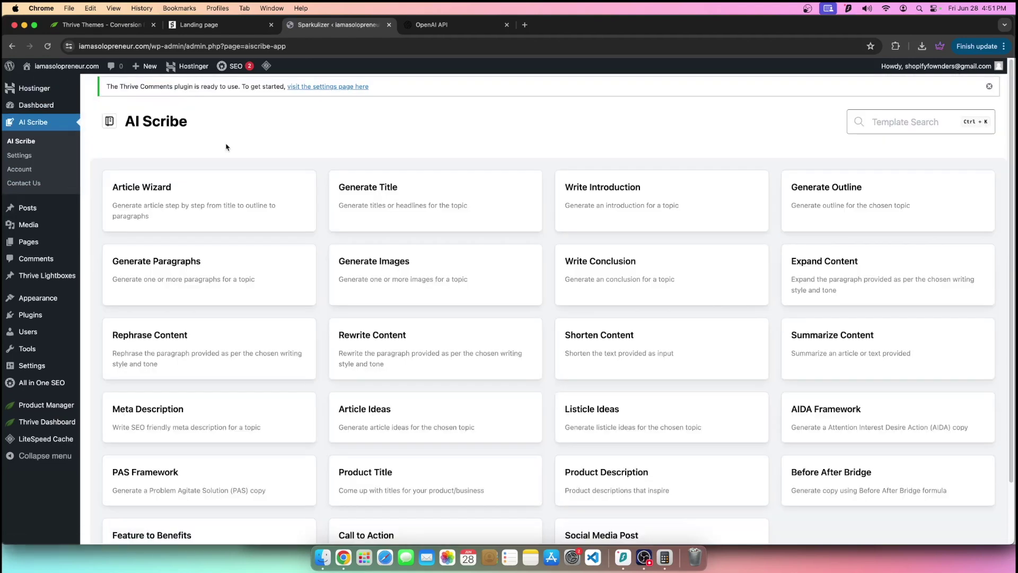
{"action": "scroll", "coordinate": [267, 229], "scroll_direction": "down", "scroll_amount": 3}
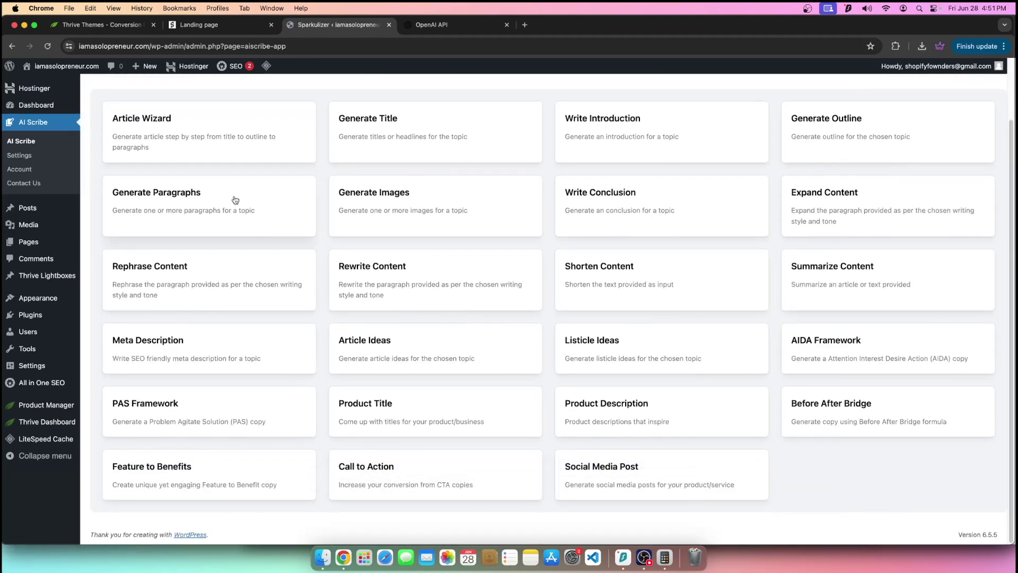
{"action": "scroll", "coordinate": [236, 220], "scroll_direction": "up", "scroll_amount": 3}
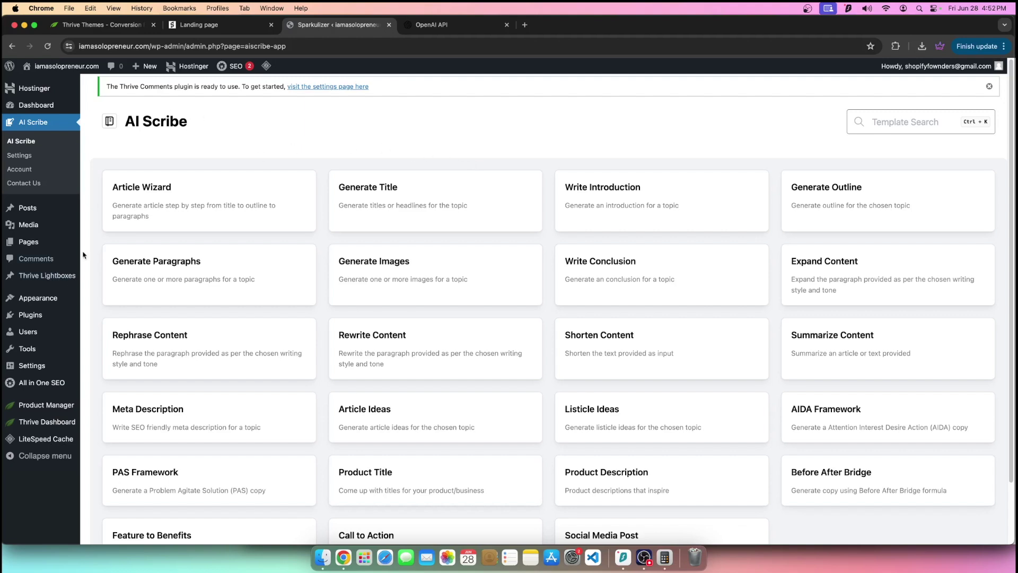
{"action": "mouse_move", "coordinate": [81, 252]}
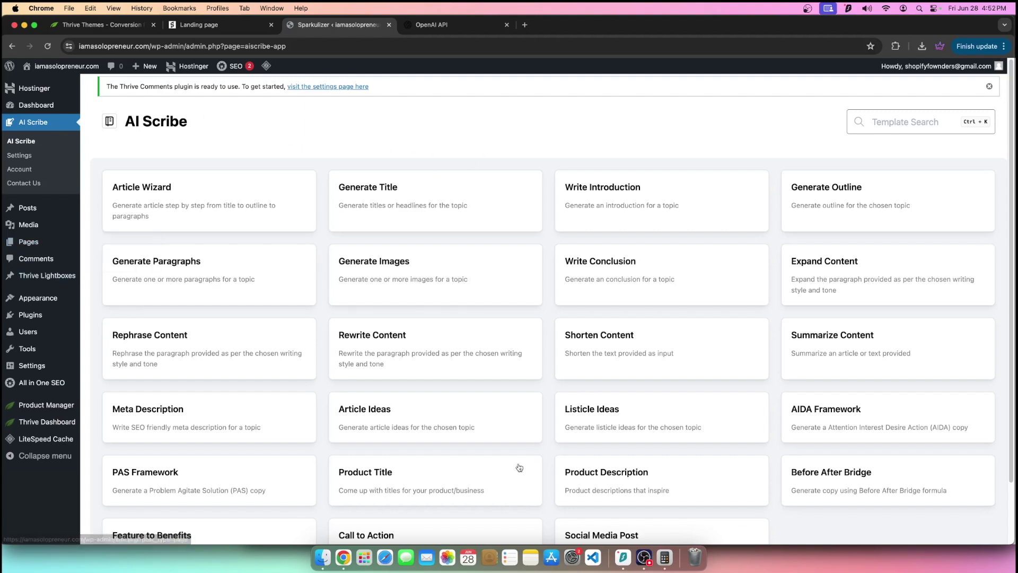
{"action": "left_click", "coordinate": [644, 557]}
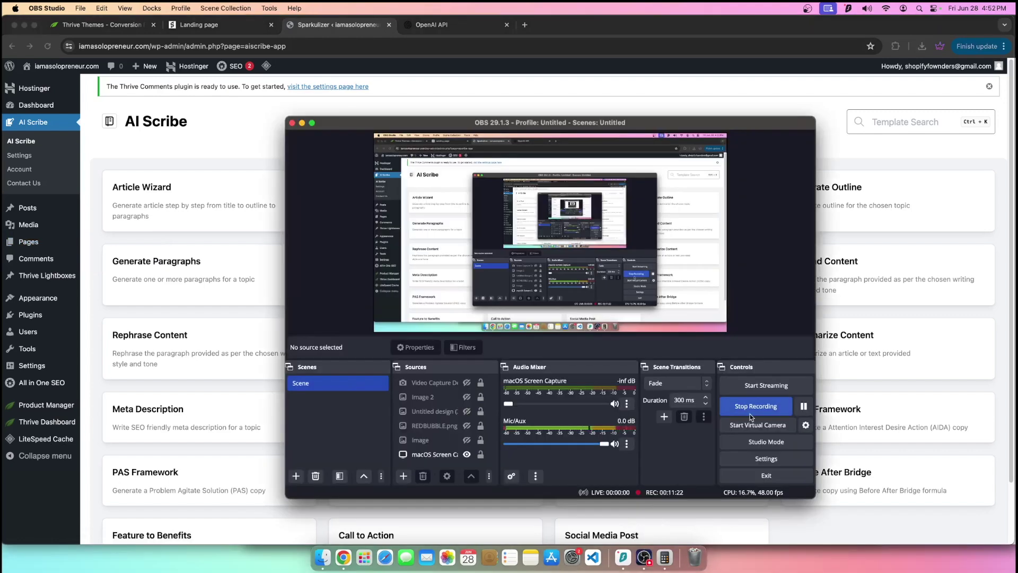